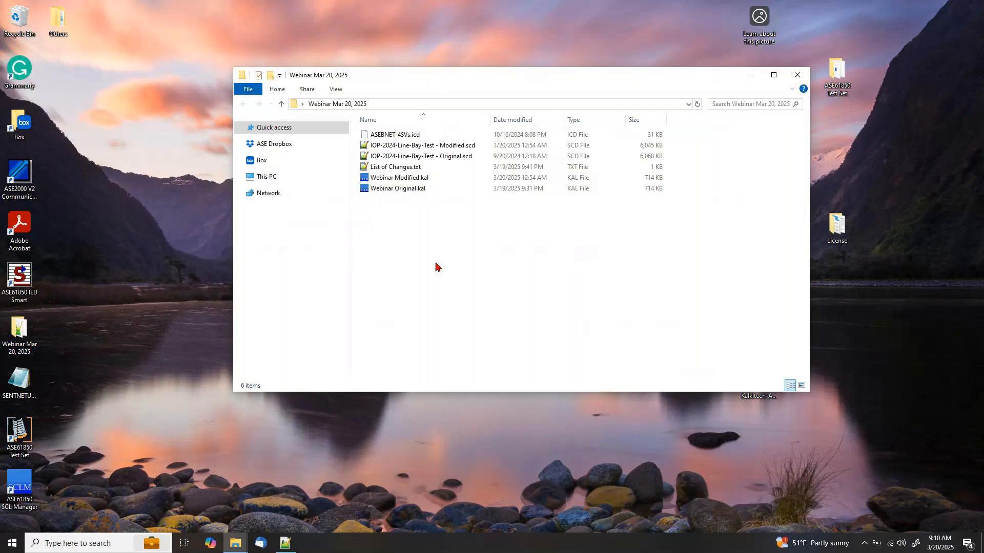
Step: Open the Webinar Original.kal workspace in SCL Manager and open its LPIU IED
double_click(414, 189)
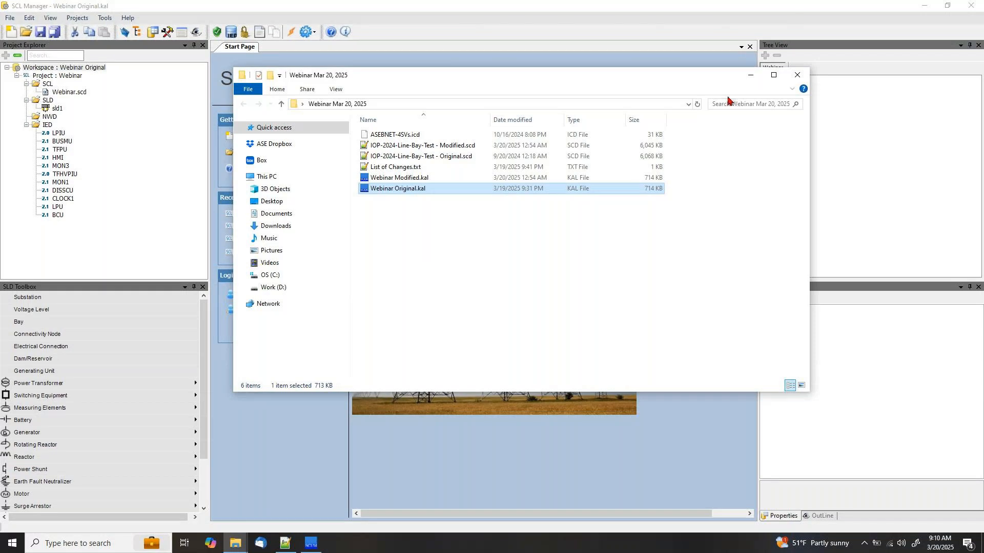
left_click_drag(694, 77, 684, 188)
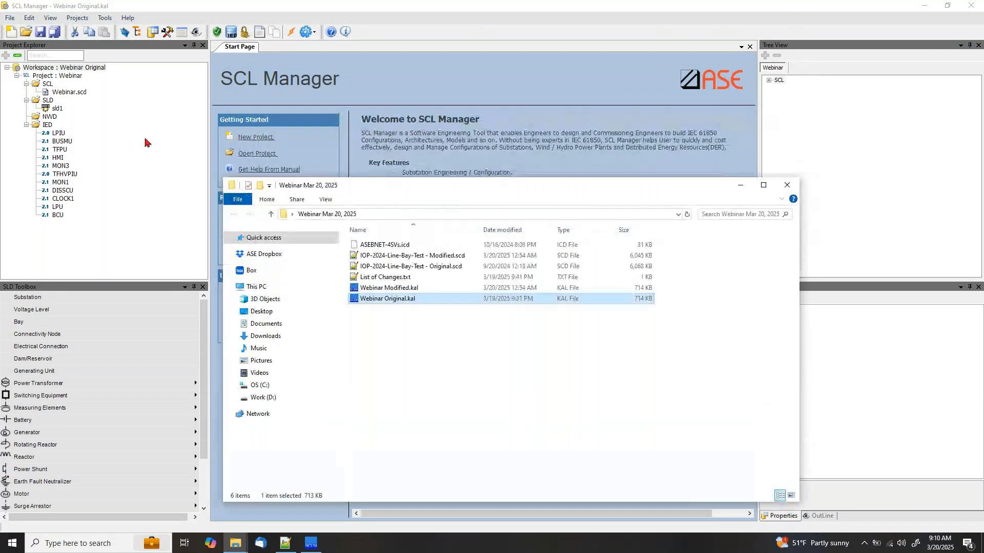
double_click(65, 133)
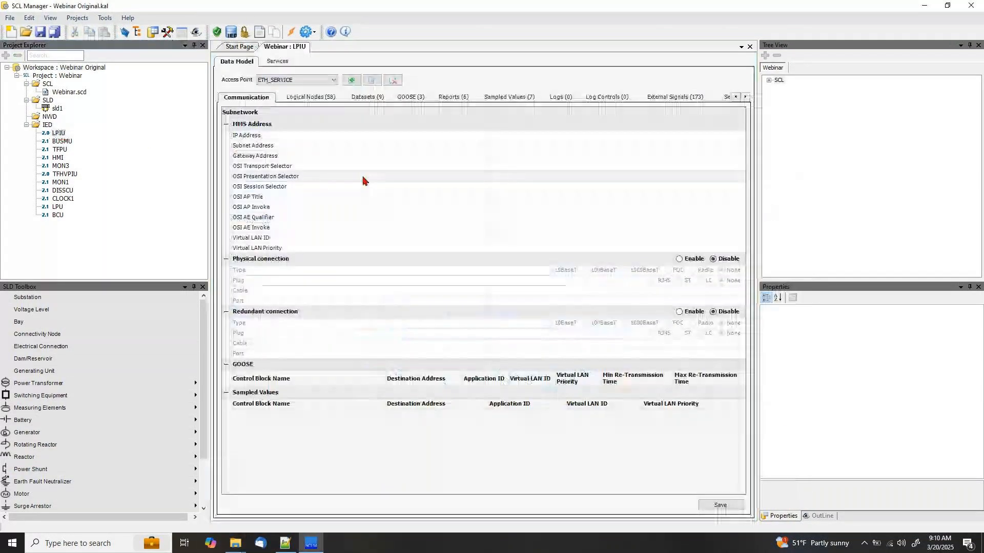
Step: Examine logical node XCBR13 in the CTRL_CB1 logical device of the original LPIU IED
left_click(322, 100)
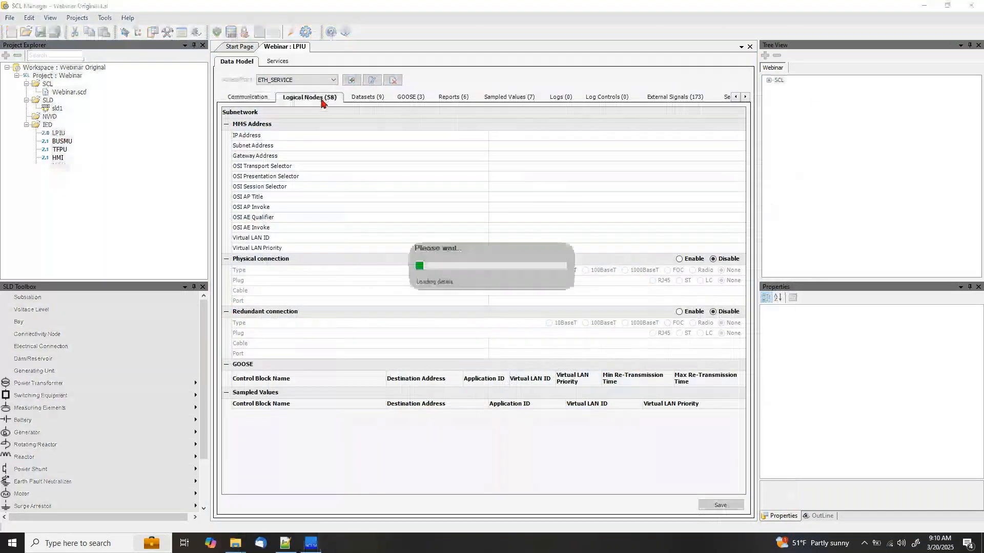
left_click(315, 115)
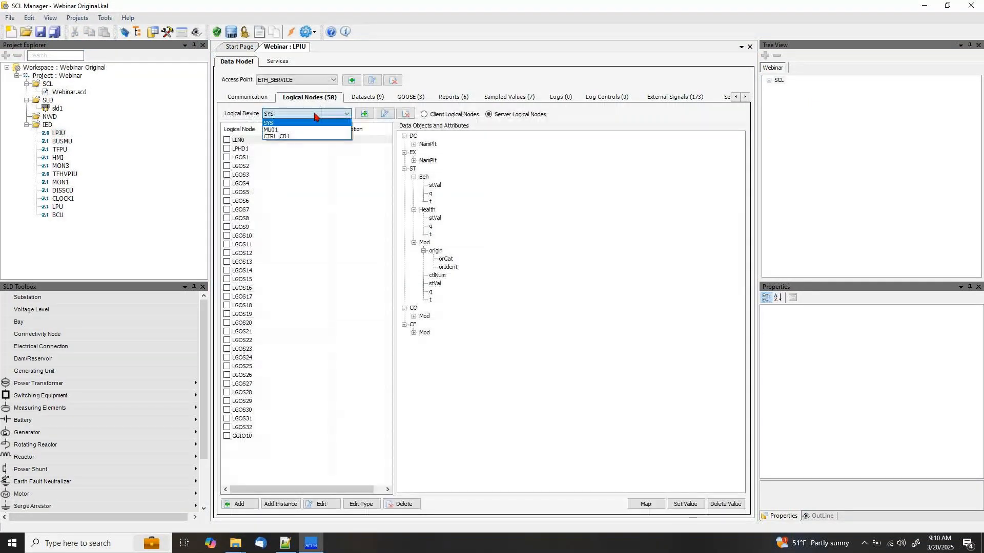
left_click(274, 138)
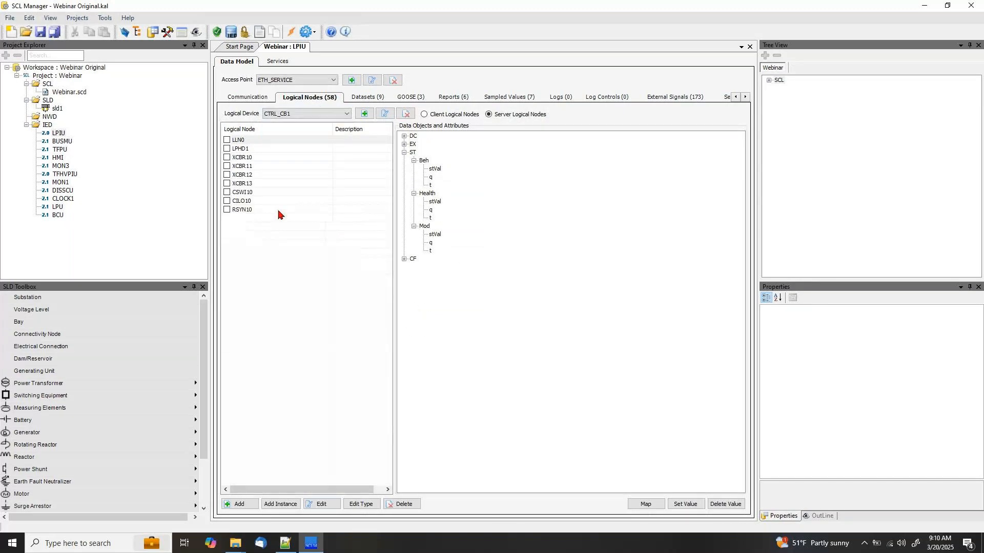
left_click(245, 185)
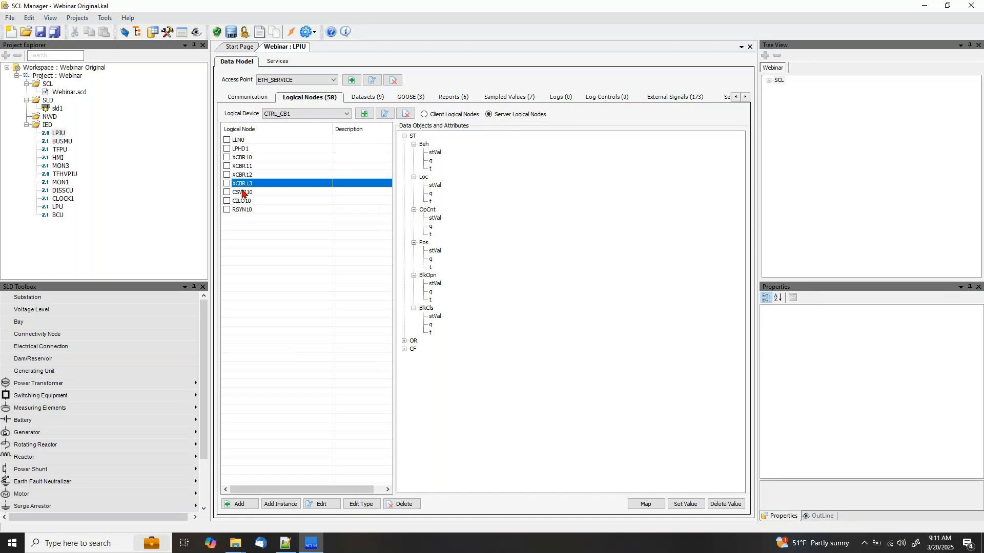
Step: Examine the variables of the TxGOOSE_CB1 dataset of LPIU down to the XCBR13 entries, then close its information
left_click(370, 98)
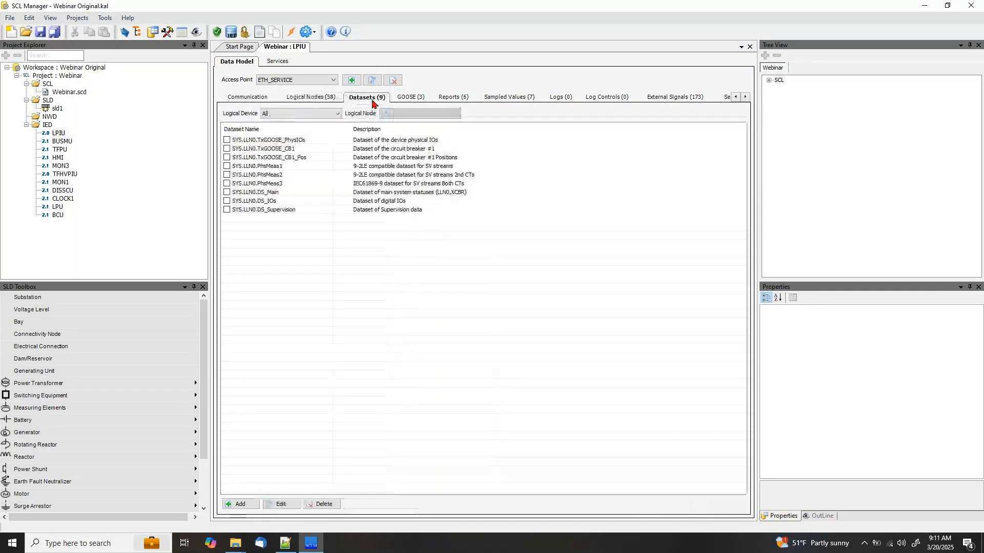
left_click(279, 151)
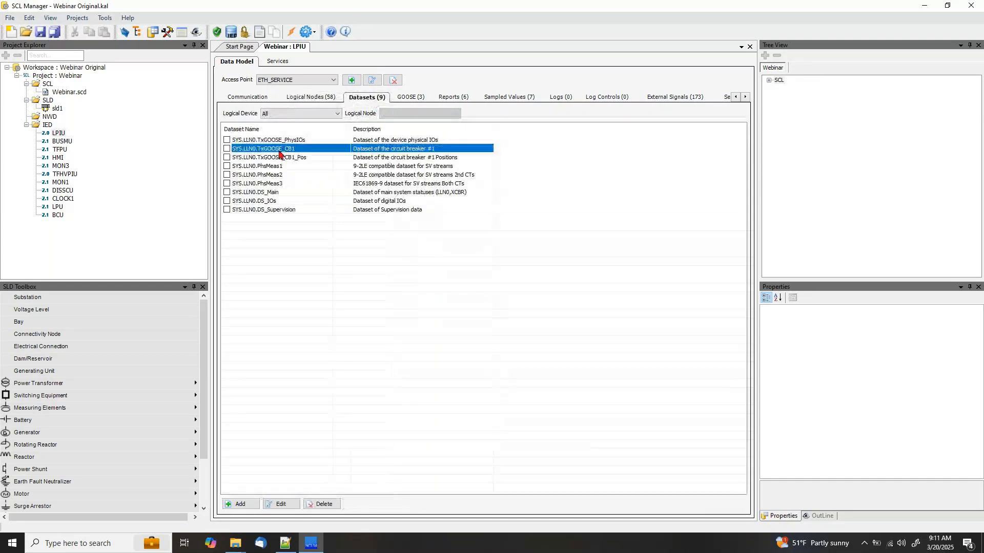
double_click(279, 151)
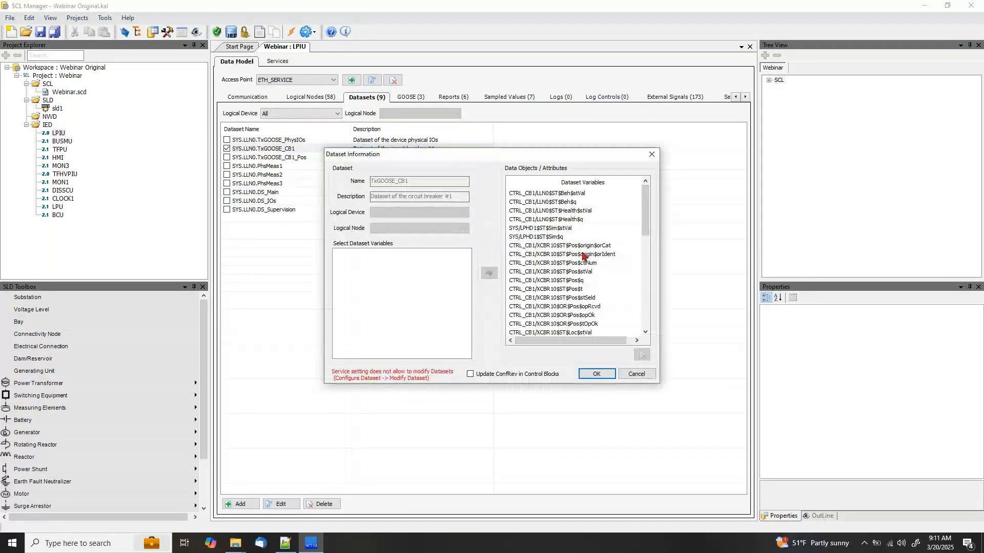
scroll(563, 297, "down", 10)
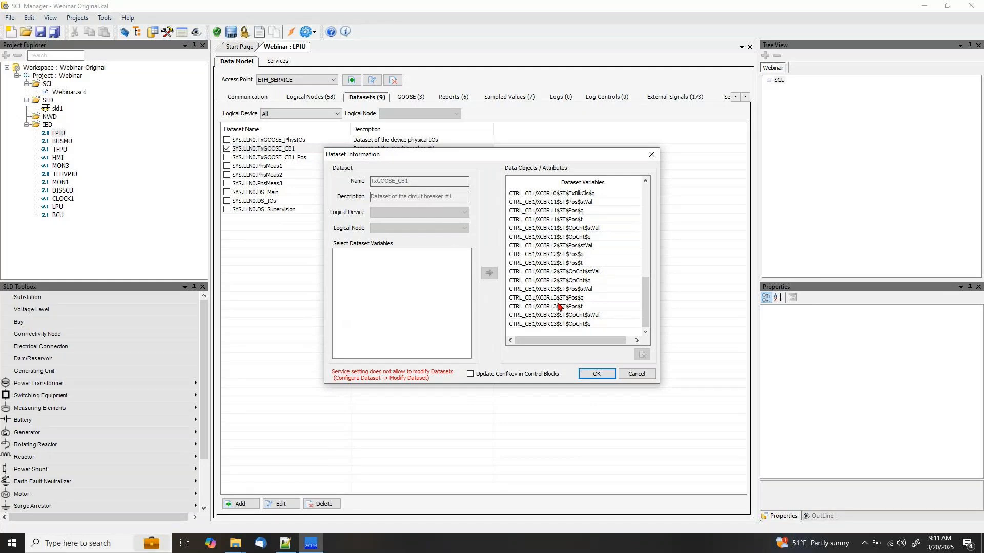
left_click(650, 160)
Step: Inspect the XCBR13 Pos and OpCnt entries of the DS_Main dataset, then close its information
left_click(275, 194)
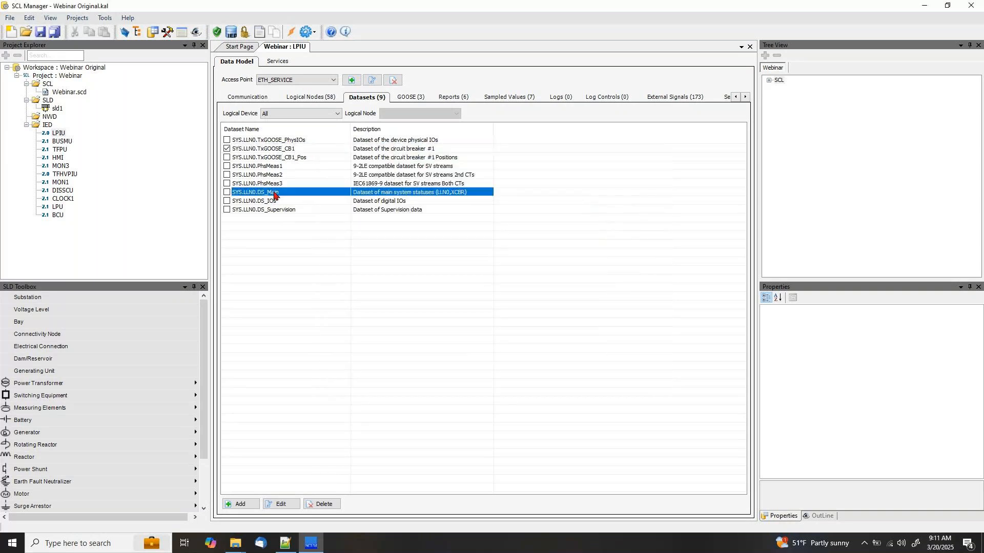
double_click(275, 194)
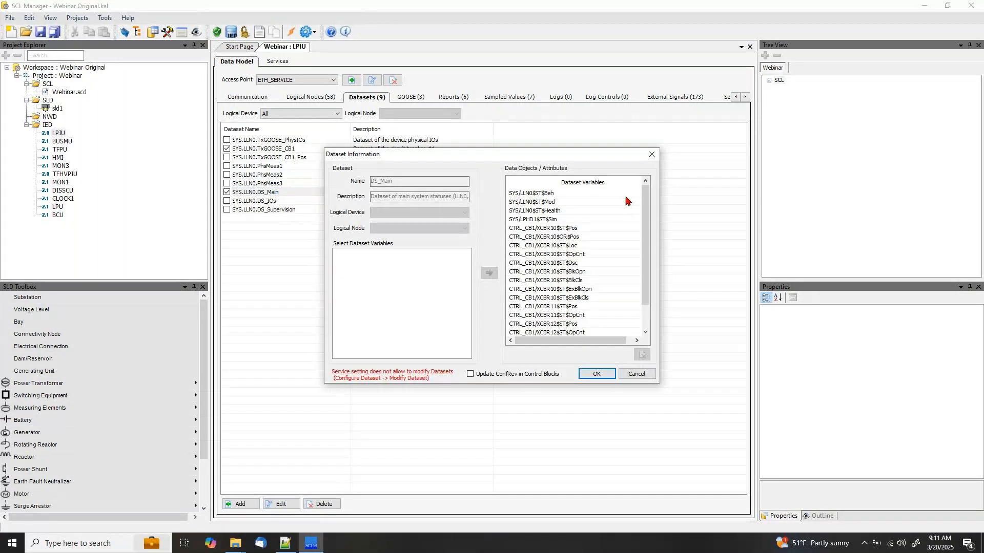
scroll(644, 265, "down", 1)
left_click(546, 317)
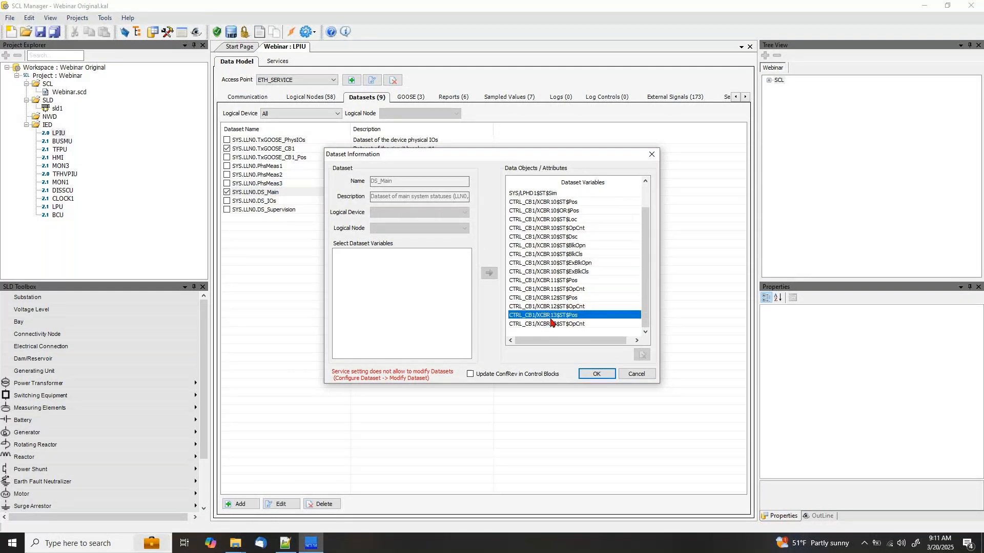
left_click(553, 325)
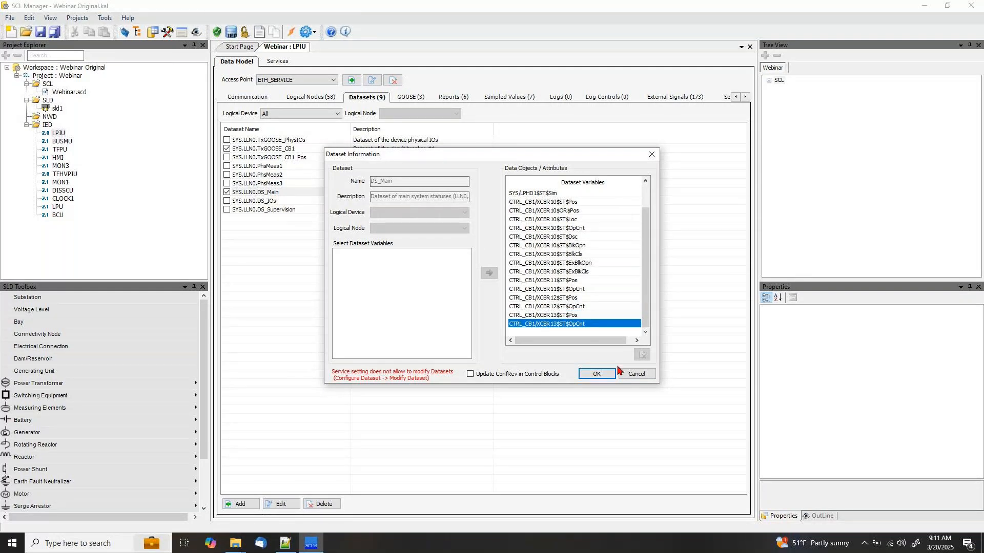
left_click(651, 155)
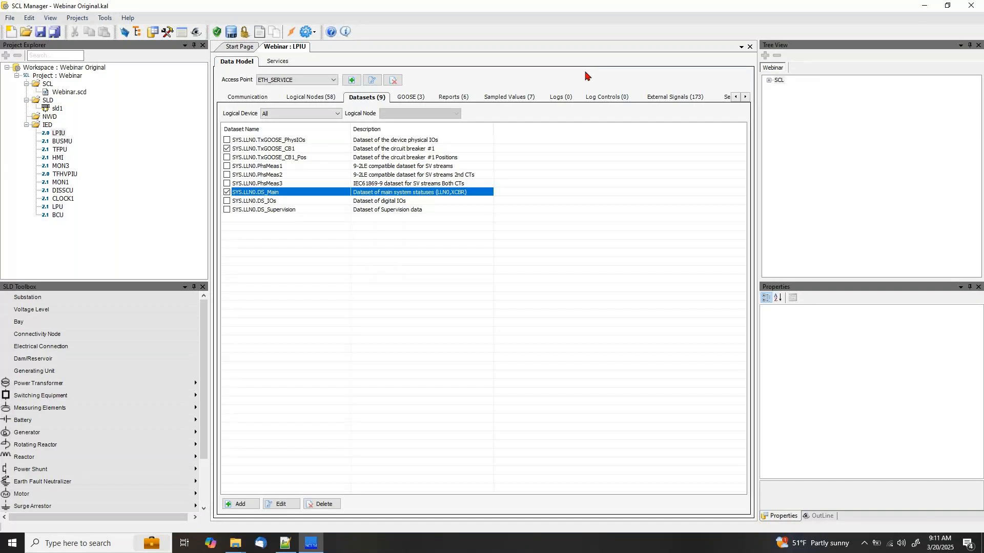
Step: Open the Webinar Modified.kal workspace from the webinar folder and open its LPIU IED
left_click(925, 6)
double_click(403, 288)
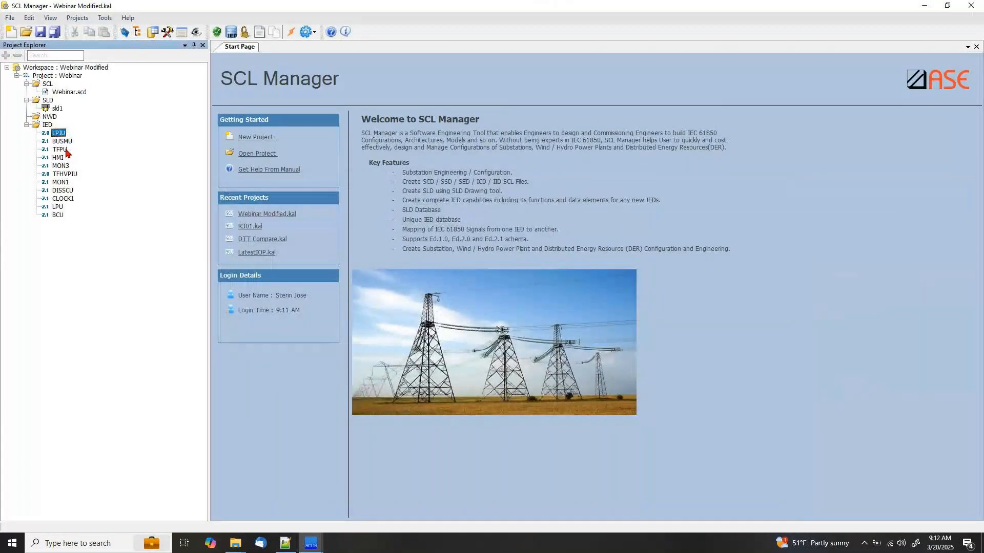
double_click(59, 133)
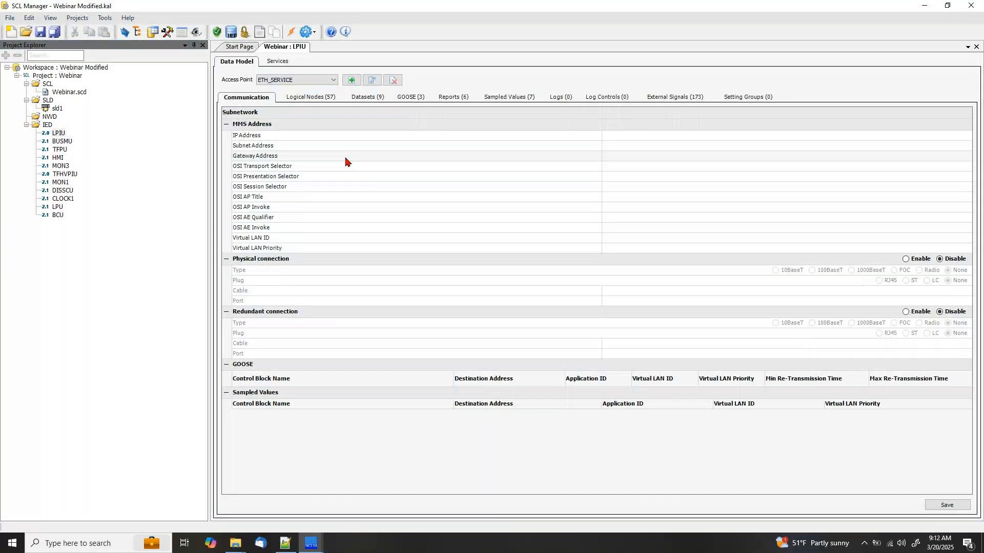
Step: Examine the XCBR logical nodes in the CTRL_CB1 logical device of the modified LPIU IED, selecting XCBR12
left_click(313, 99)
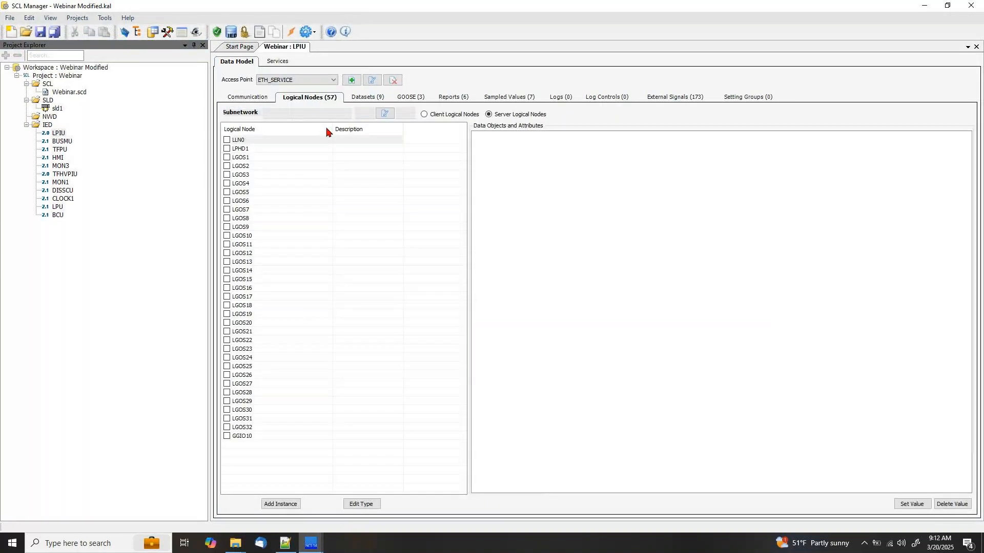
left_click(324, 116)
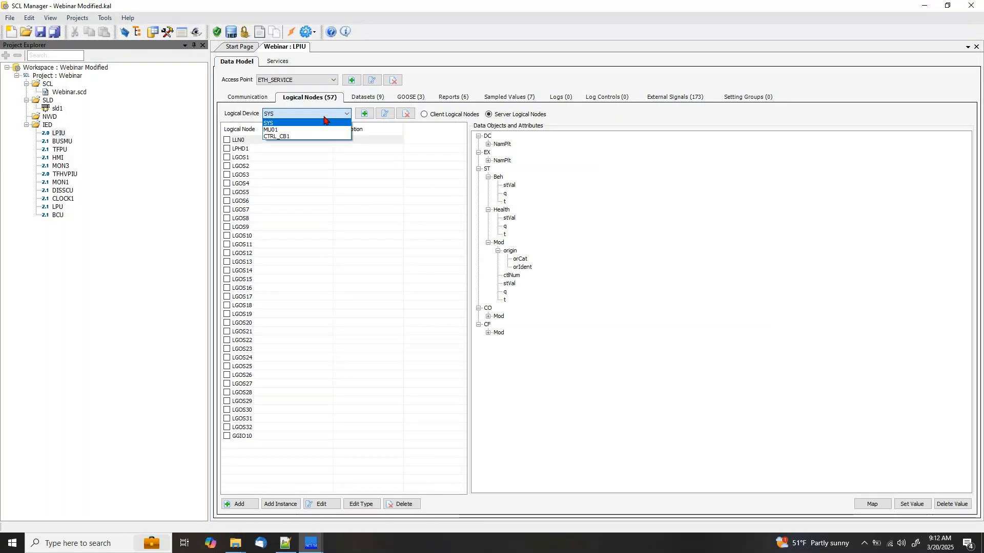
left_click(279, 136)
left_click(245, 176)
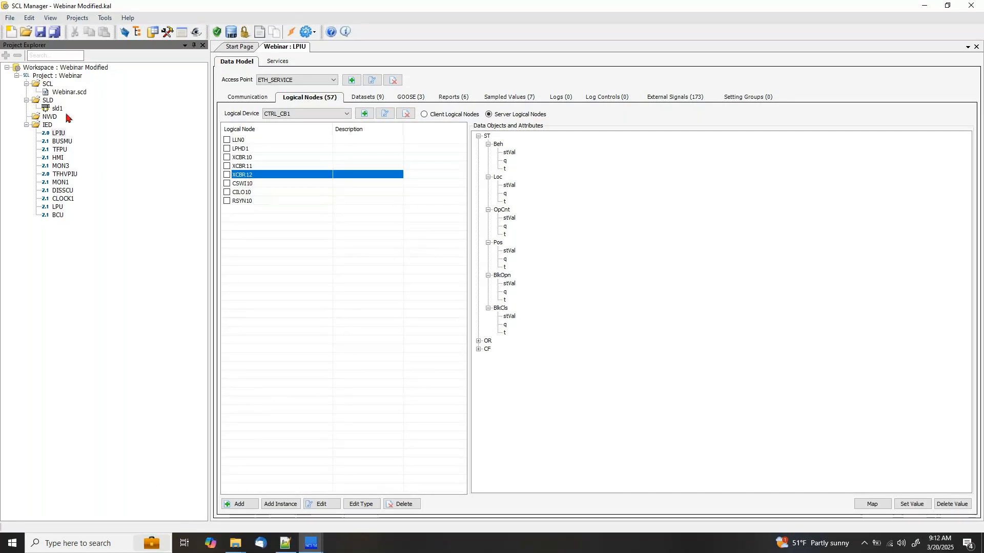
Step: Bring up the Webinar Mar 20, 2025 folder and look at the Original and Modified IOP-2024-Line-Bay-Test SCD files
mouse_move(235, 543)
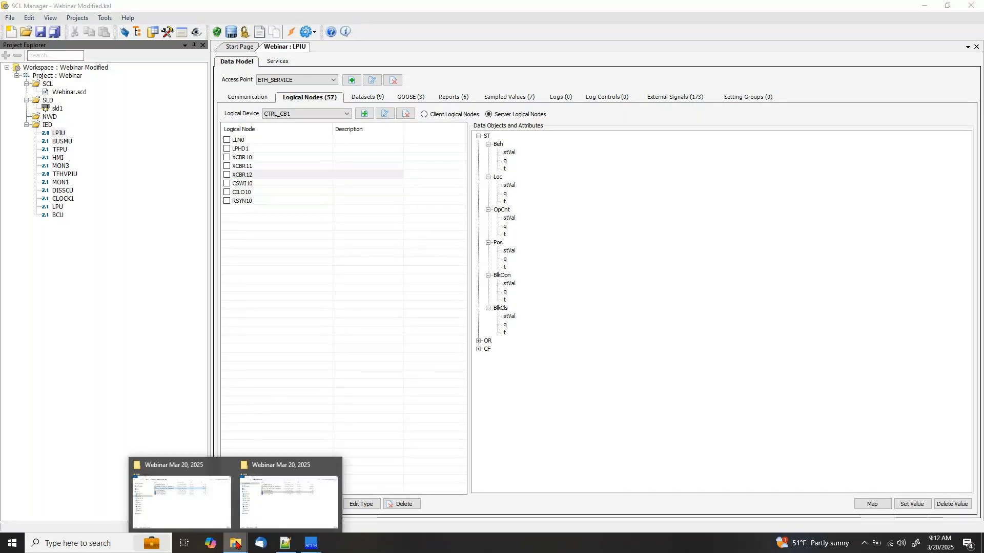
left_click(307, 503)
left_click(497, 369)
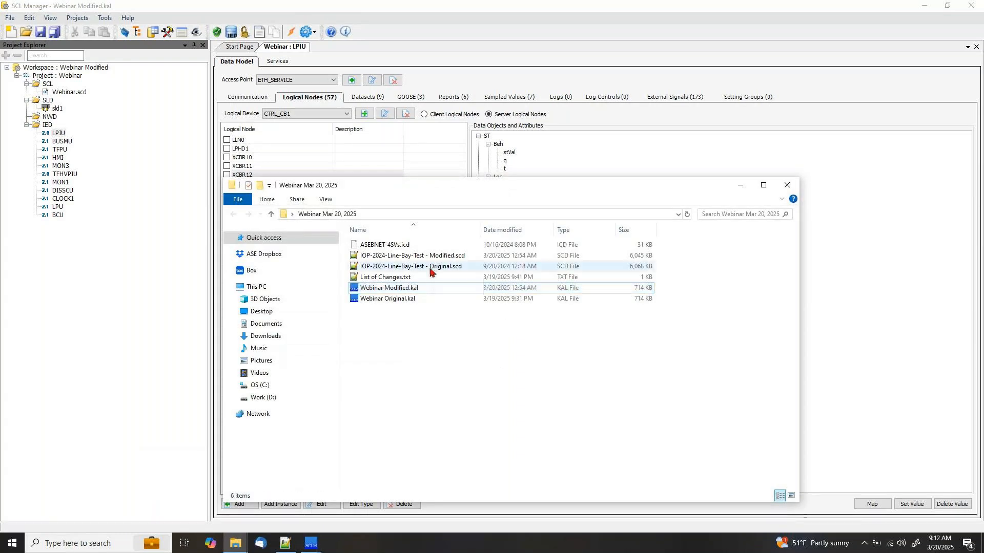
left_click(430, 267)
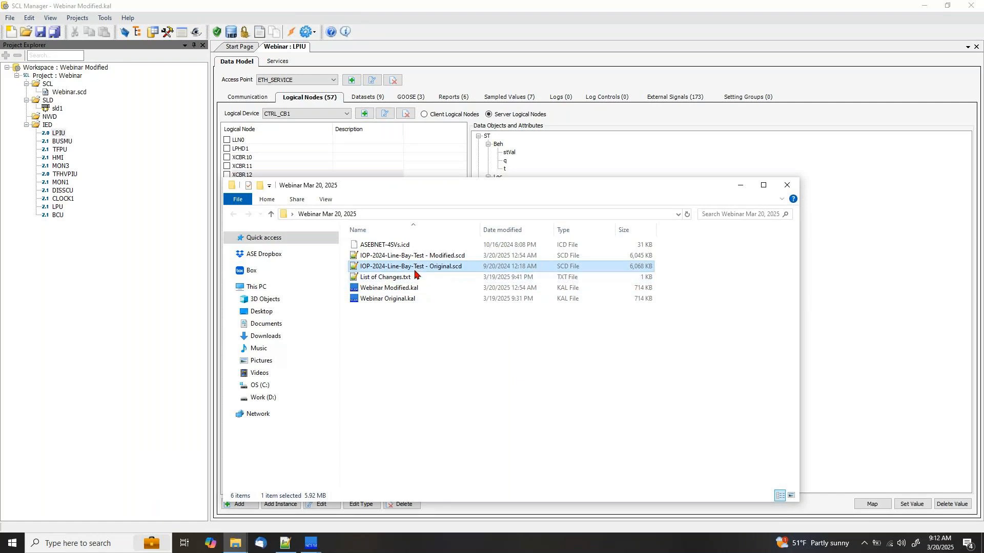
left_click(429, 257)
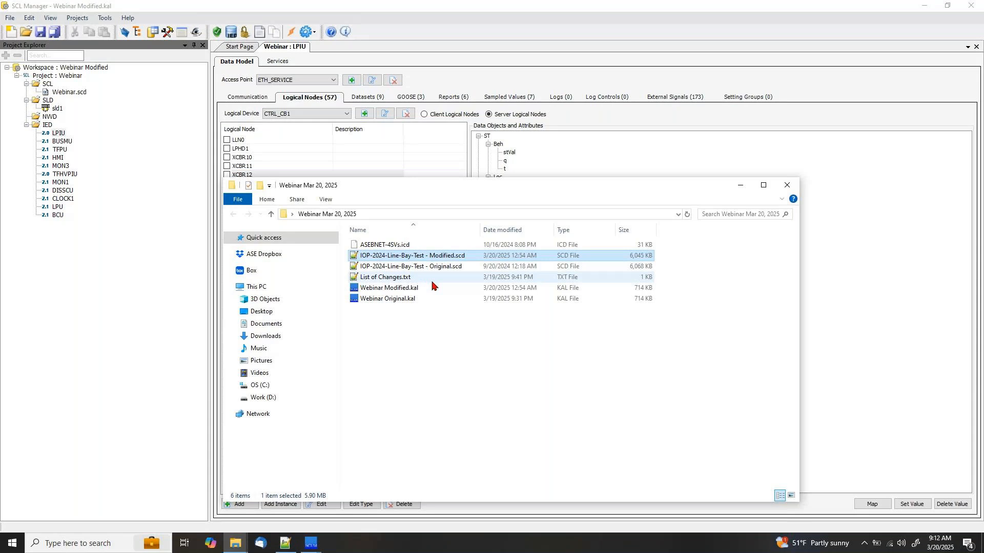
Step: Switch to the ASE61850 Test Set from the desktop and put it in Server Simulation mode
left_click(739, 185)
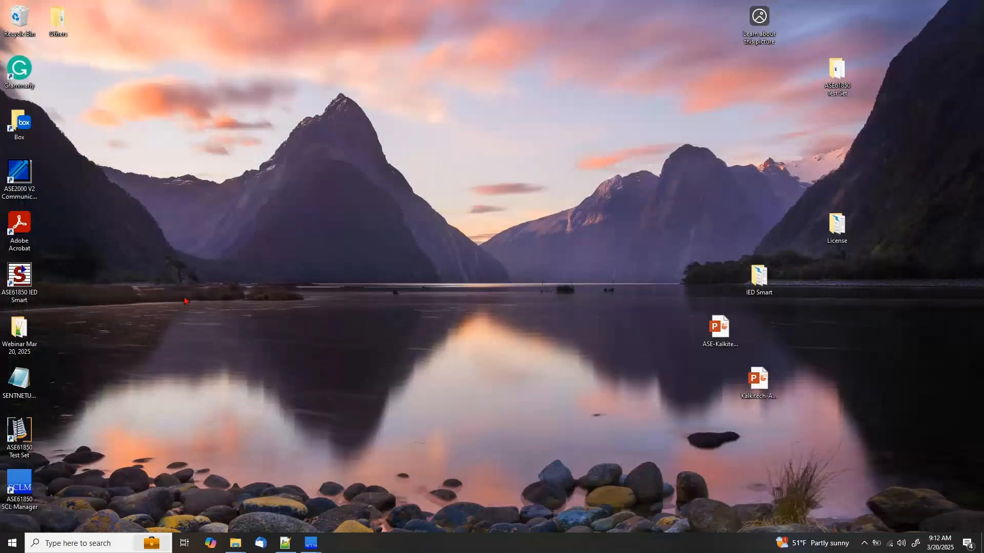
double_click(34, 444)
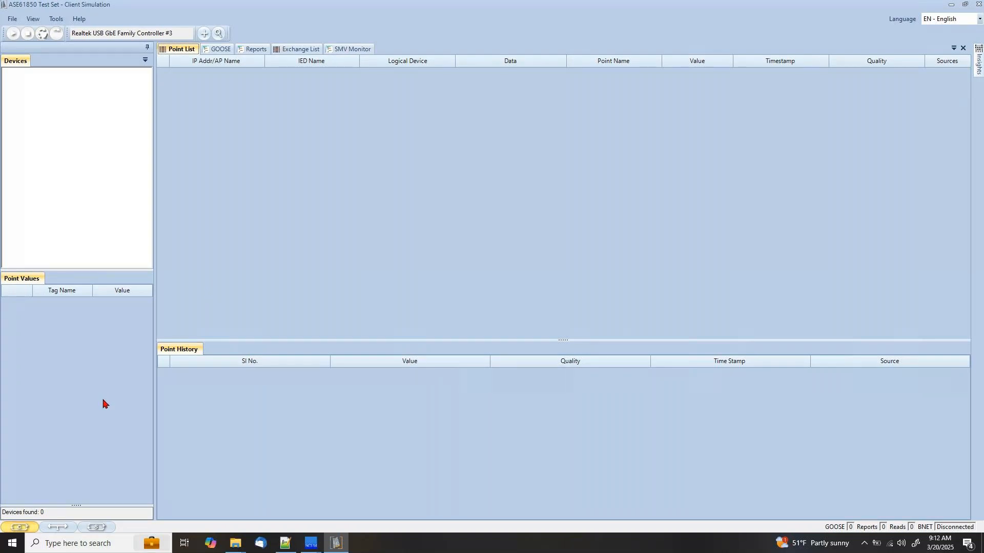
left_click(98, 528)
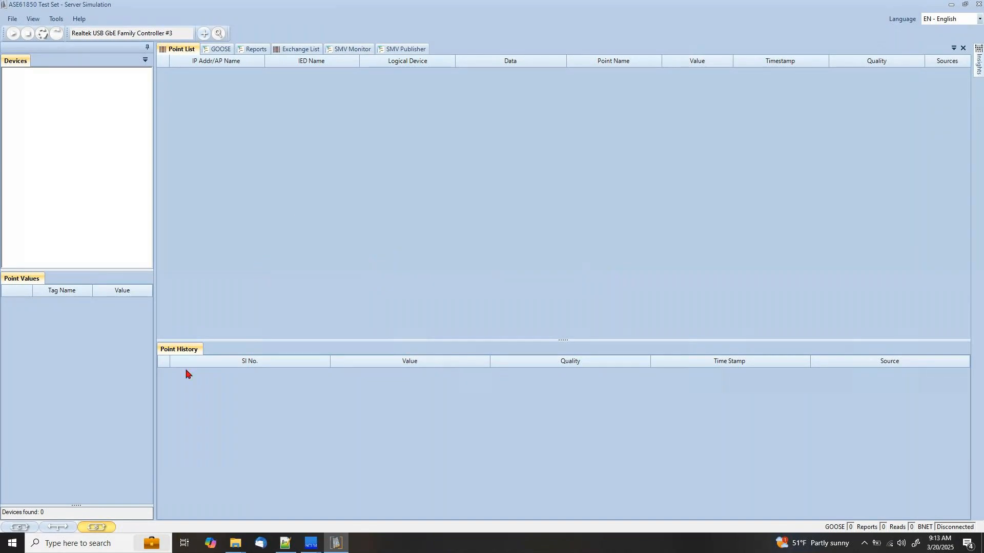
Step: Open a Command Prompt and run ipconfig
left_click(80, 545)
type("cmd")
key("Return")
type("ipconfig")
key("Return")
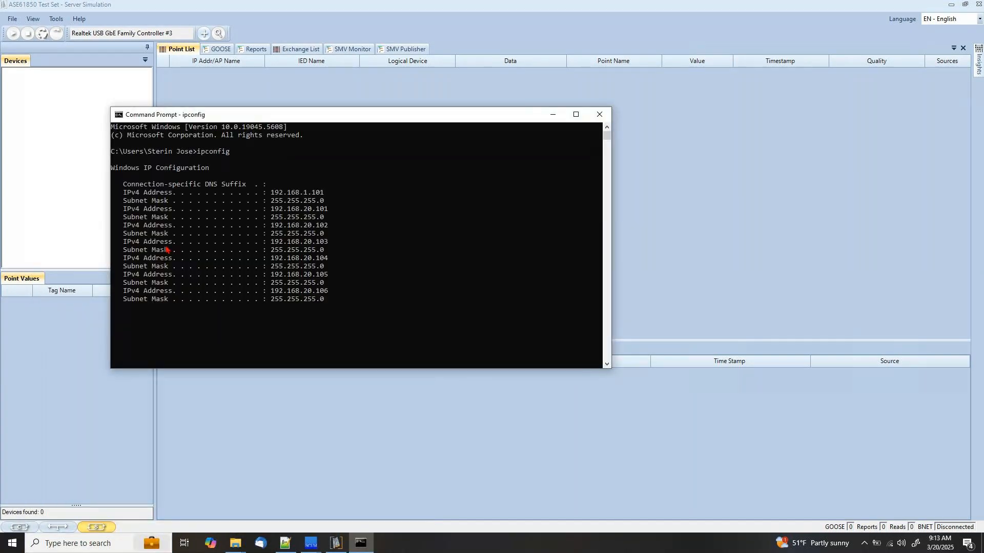
Step: Examine the IPv4 addresses listed for the Ethernet 7 adapter, highlighting those from 192.168.20.101 to 192.168.20.102
scroll(343, 220, "up", 10)
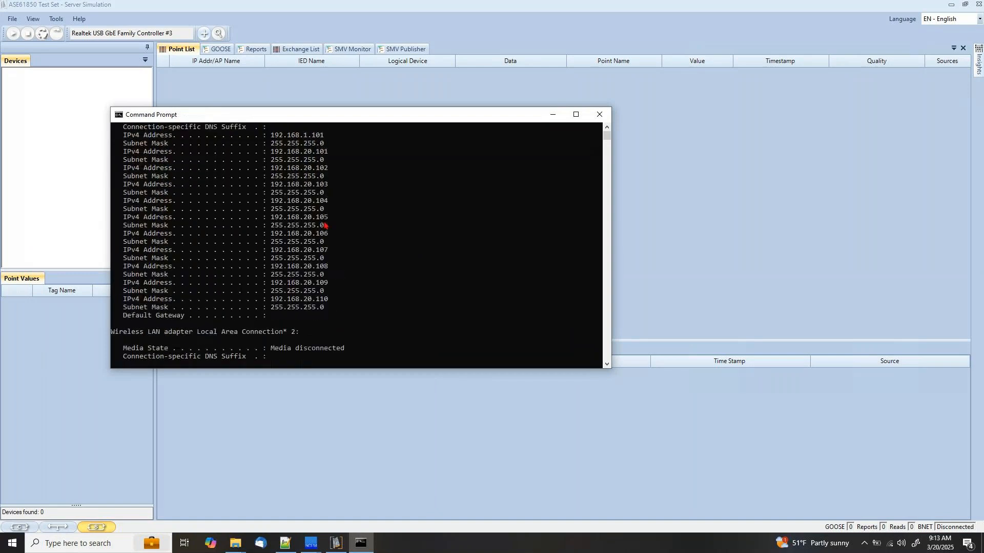
scroll(321, 250, "down", 1)
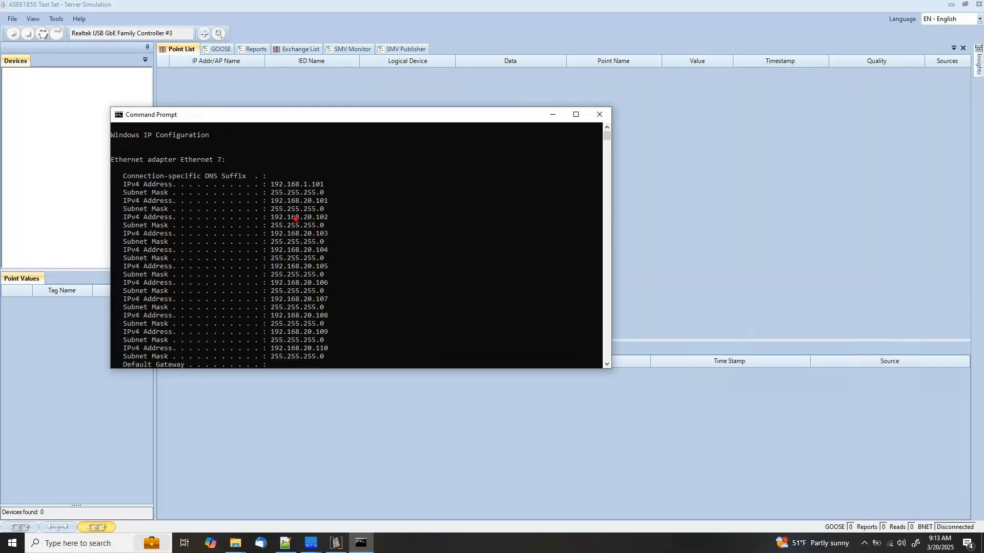
left_click_drag(271, 202, 328, 204)
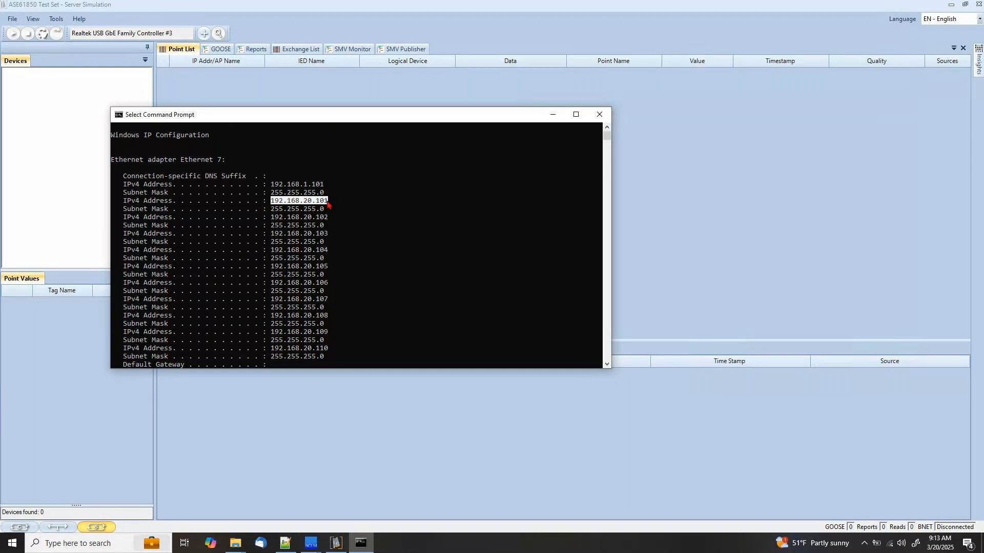
left_click_drag(328, 207, 326, 228)
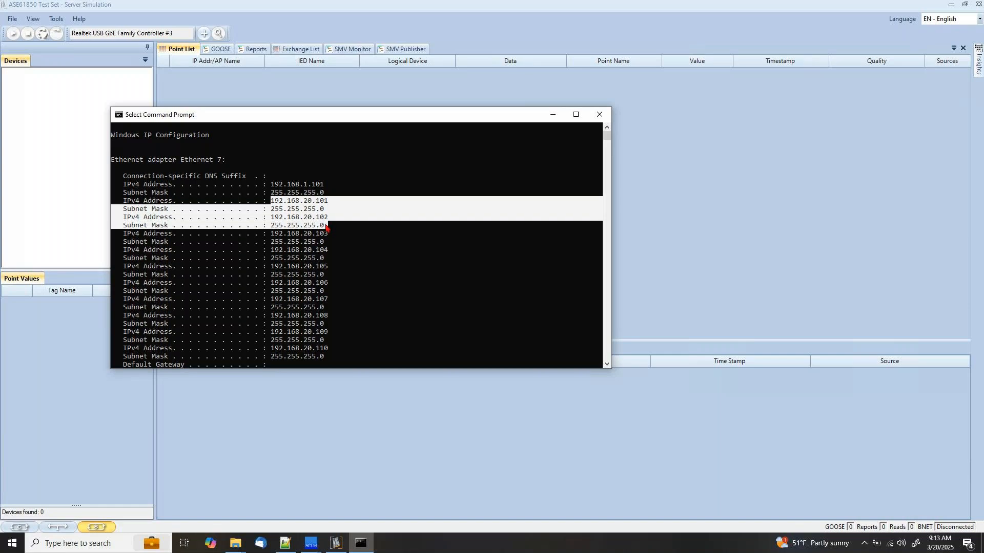
Step: In the Configure IEDs wizard, delete the stored IOP-2024-Line-Bay-Test - Modified.scd and import the file again from the Webinar Mar 20, 2025 folder
left_click(321, 90)
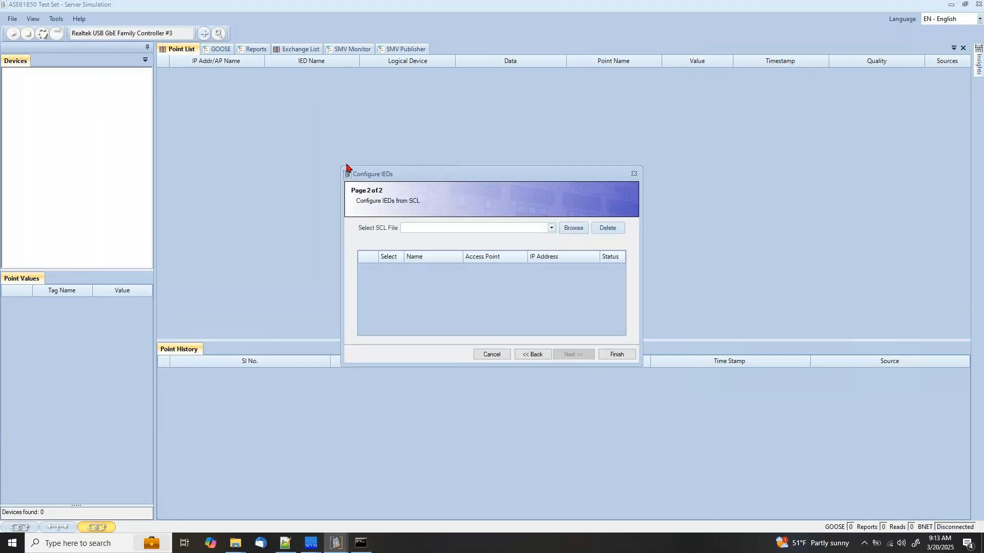
left_click(551, 228)
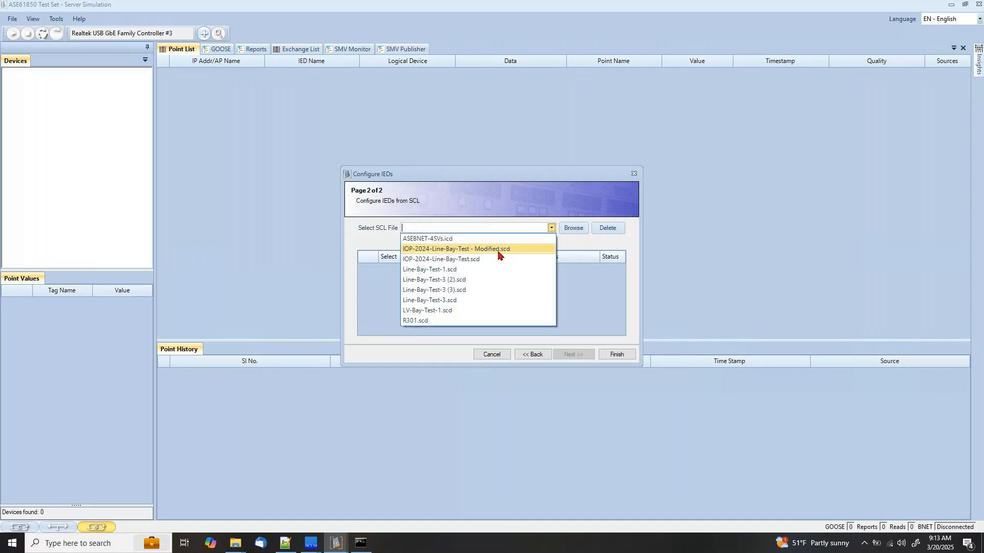
left_click(467, 250)
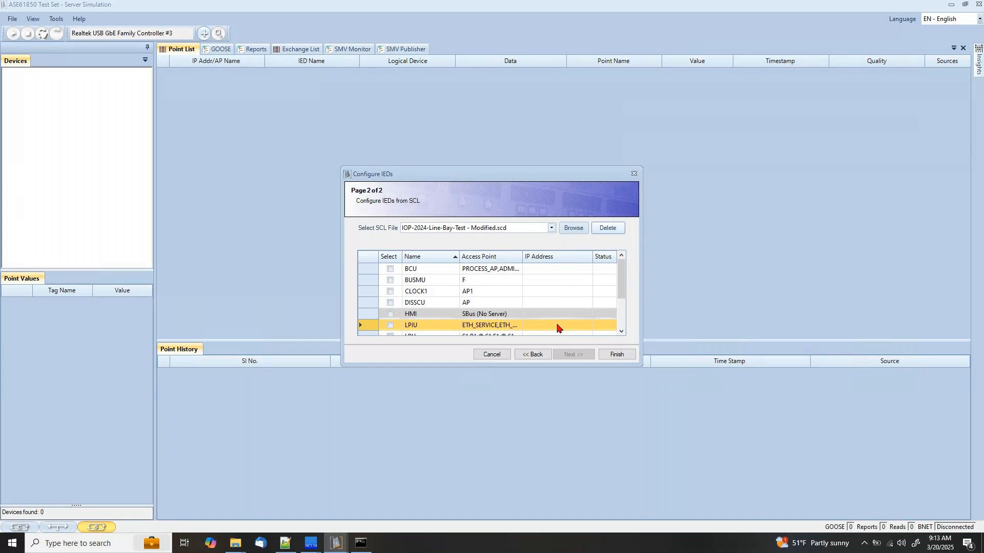
left_click(610, 231)
left_click(572, 229)
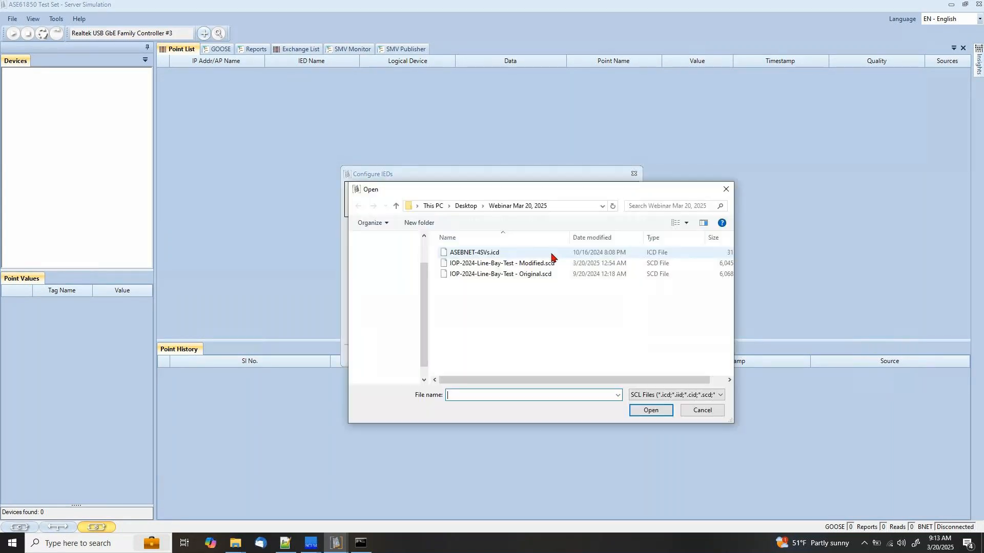
left_click(525, 263)
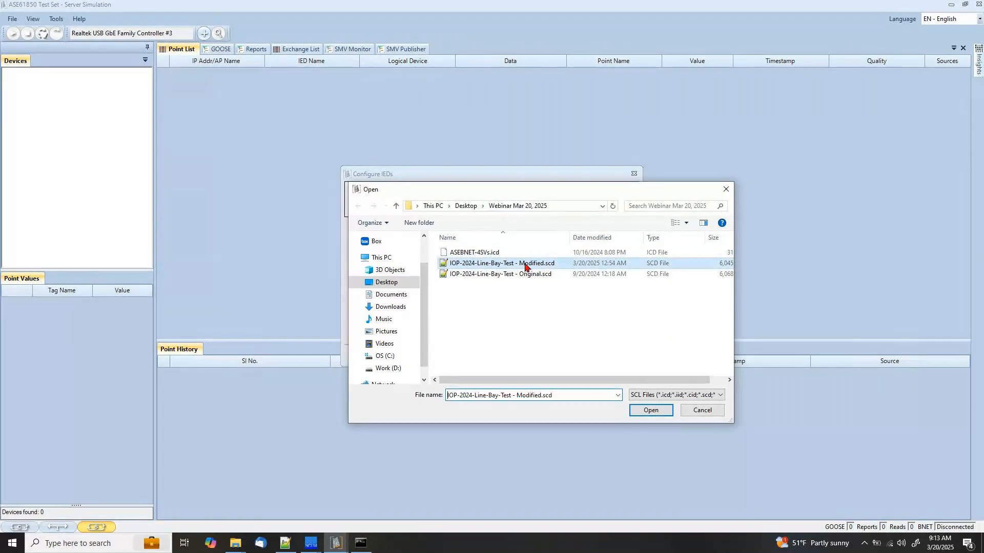
left_click(645, 413)
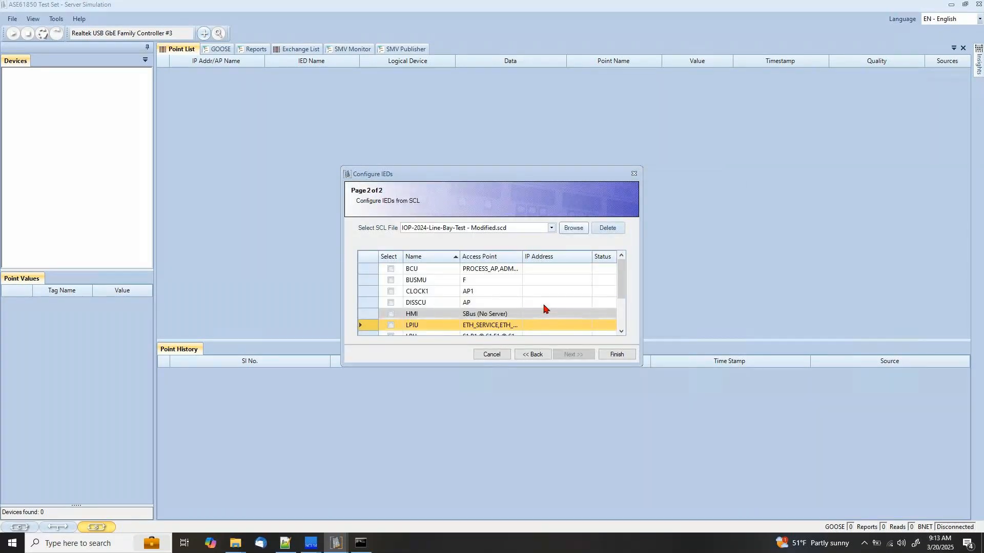
Step: Try to assign 192.168.20.101 to the LPIU and 192.168.20.102 to the LPU, and select the LPIU for simulation
scroll(544, 308, "down", 1)
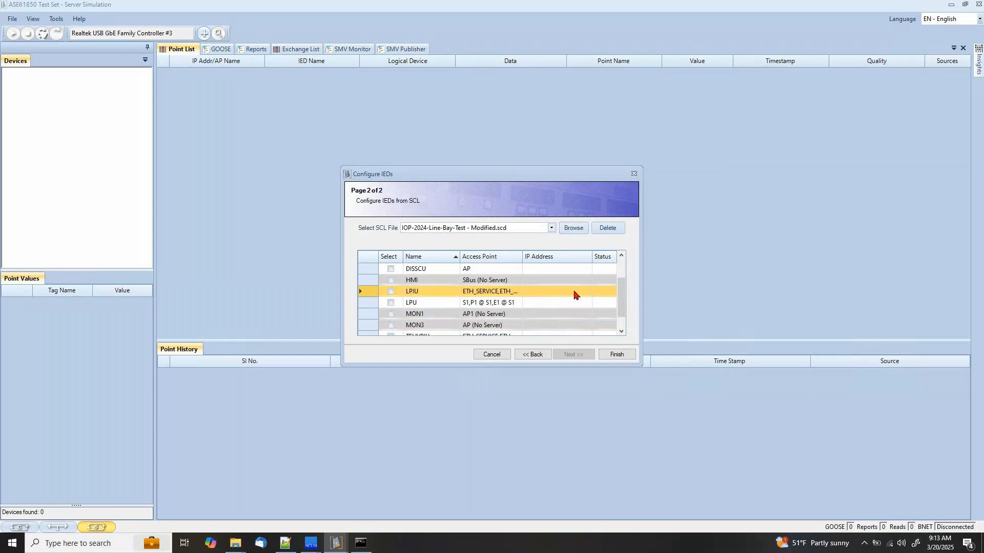
left_click(574, 291)
left_click(585, 293)
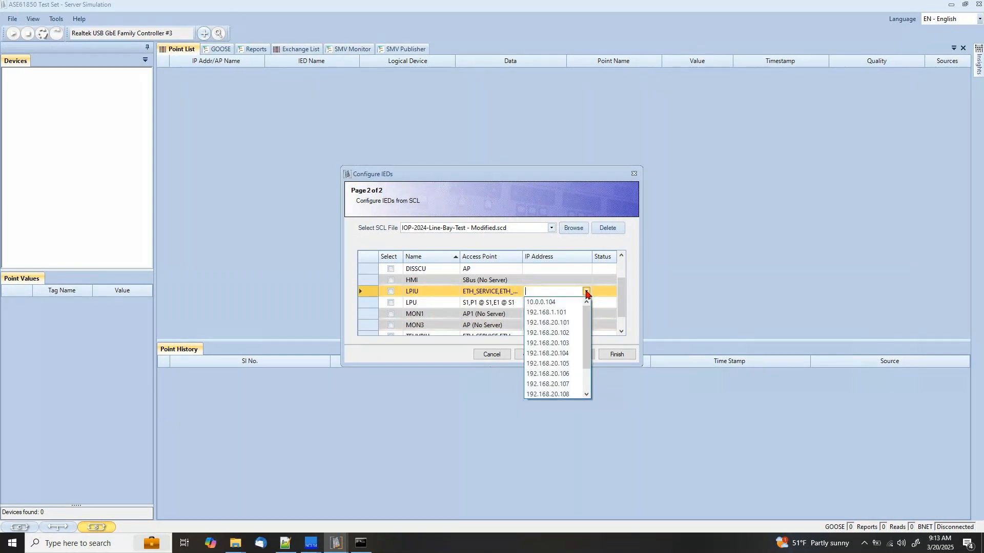
left_click(547, 323)
left_click(567, 302)
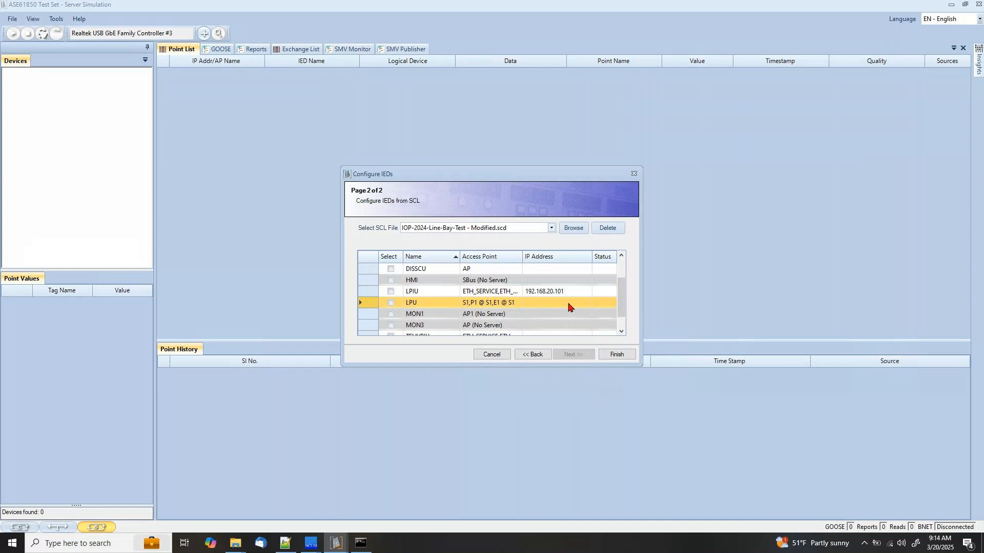
left_click(567, 301)
left_click(586, 302)
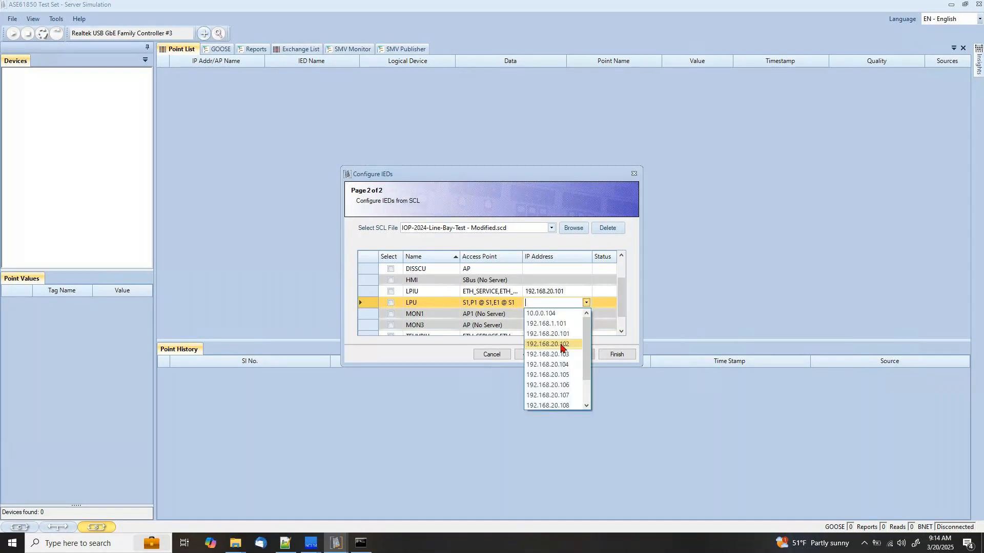
left_click(562, 342)
left_click(476, 293)
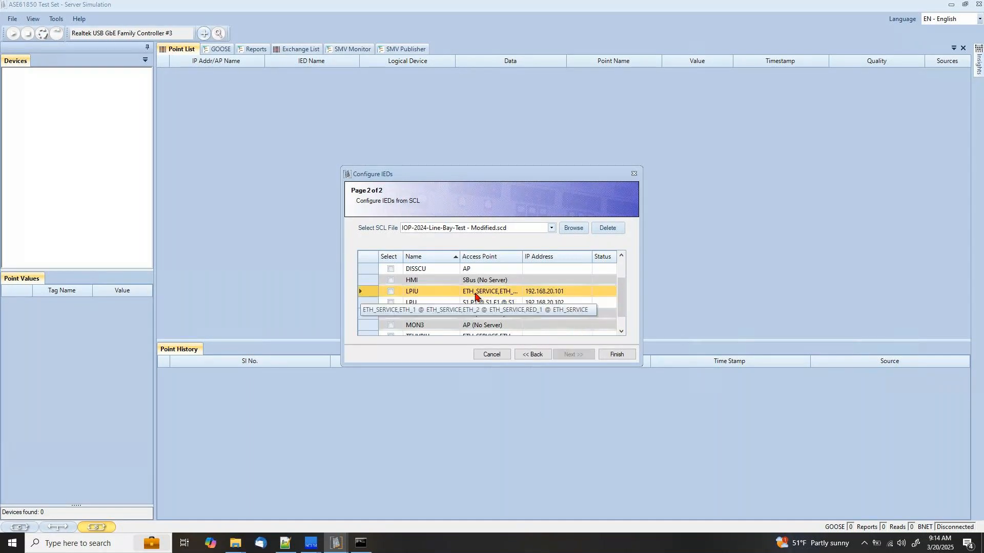
left_click(391, 292)
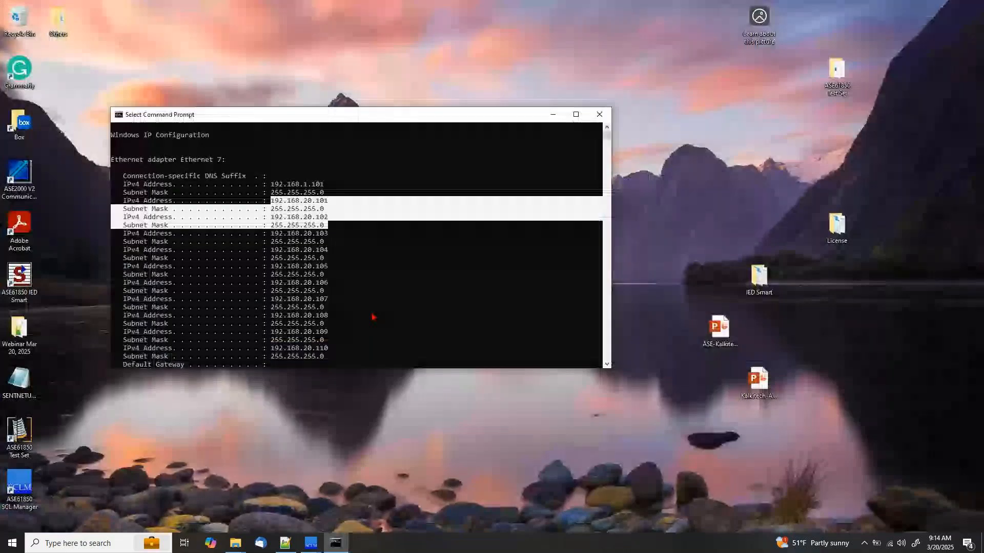
Step: Relaunch the ASE61850 Test Set in Server Simulation mode and choose IOP-2024-Line-Bay-Test - Modified.scd as the SCL file for configuring IEDs
double_click(17, 433)
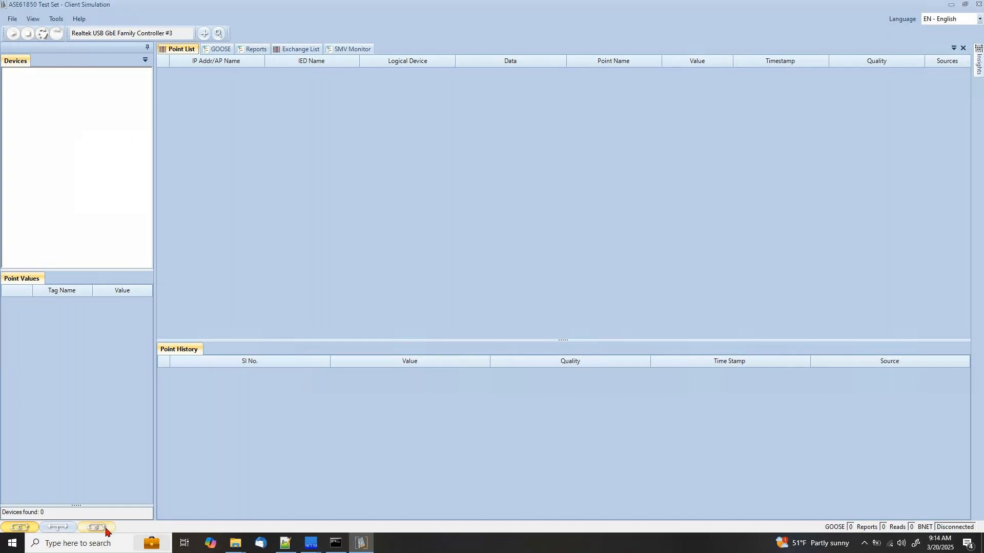
left_click(100, 529)
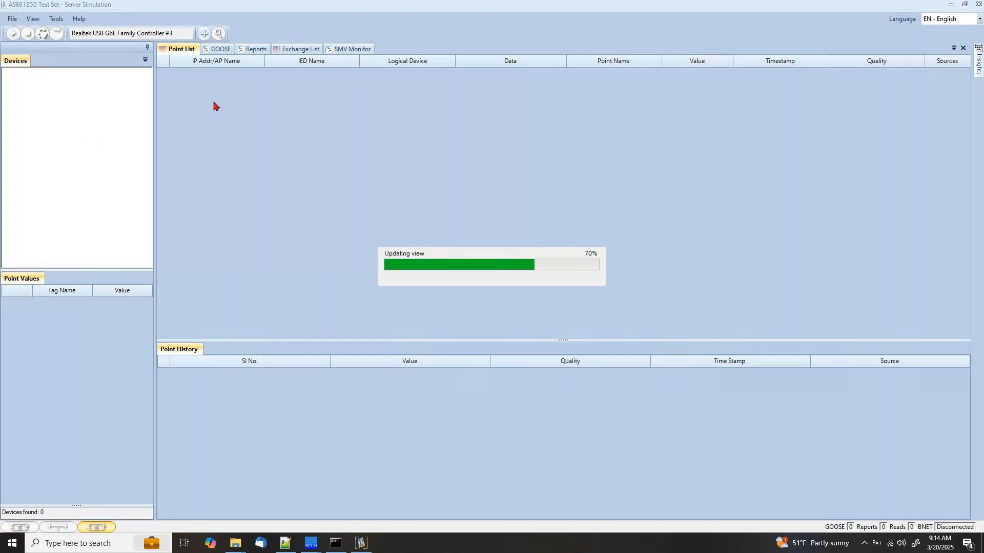
left_click(203, 35)
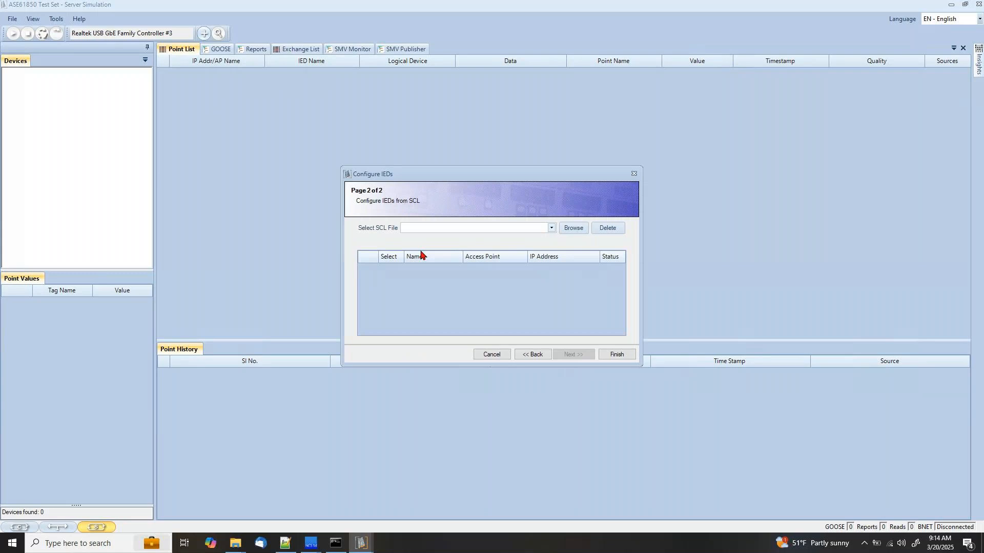
left_click(551, 228)
left_click(531, 251)
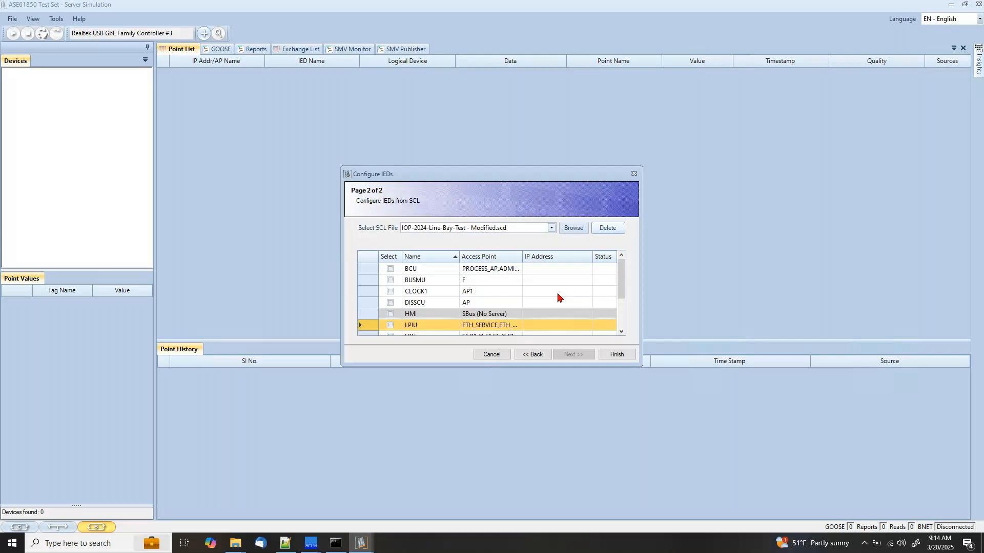
Step: Assign 192.168.20.101 to the LPIU, select it for simulation and finish the IED configuration
scroll(557, 297, "down", 1)
left_click(563, 290)
left_click(586, 291)
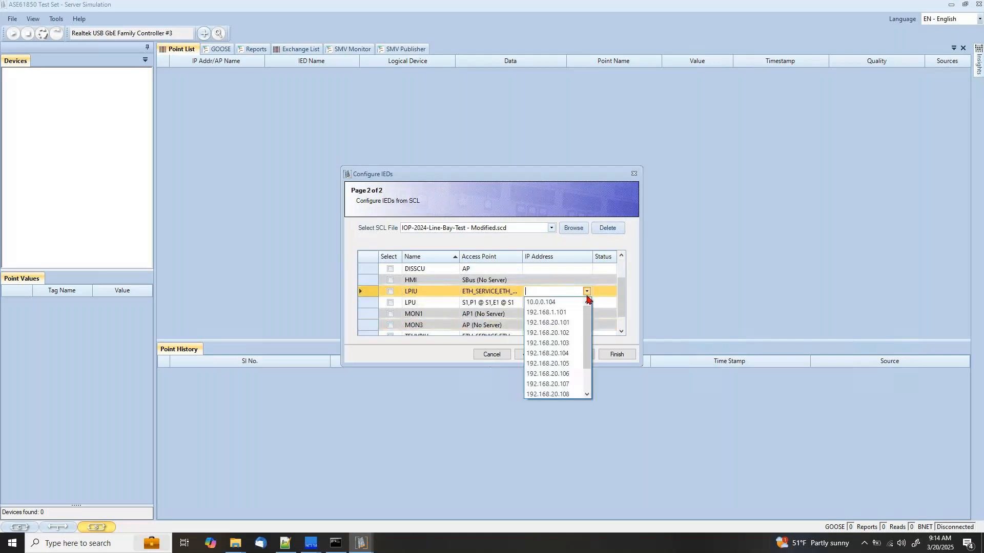
left_click(567, 324)
left_click(390, 291)
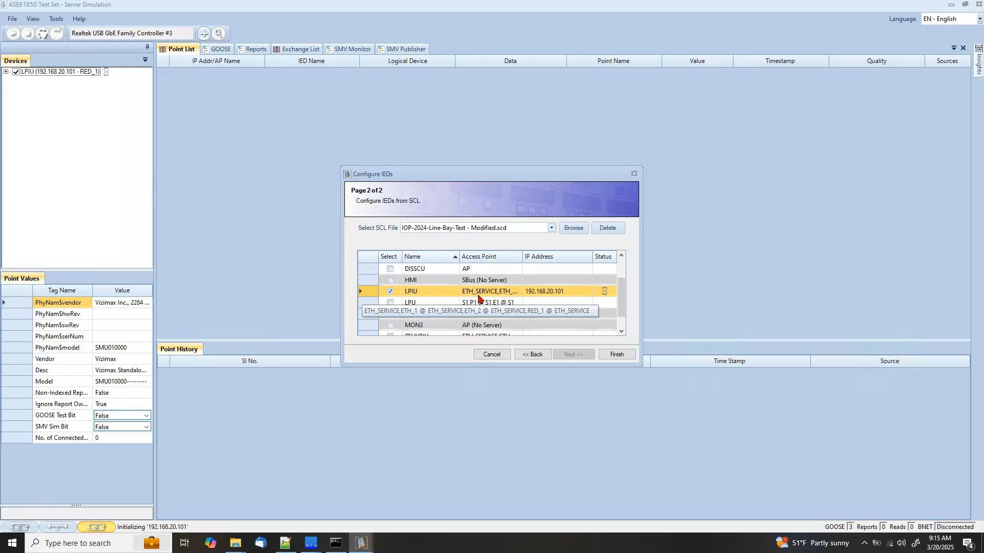
left_click(616, 354)
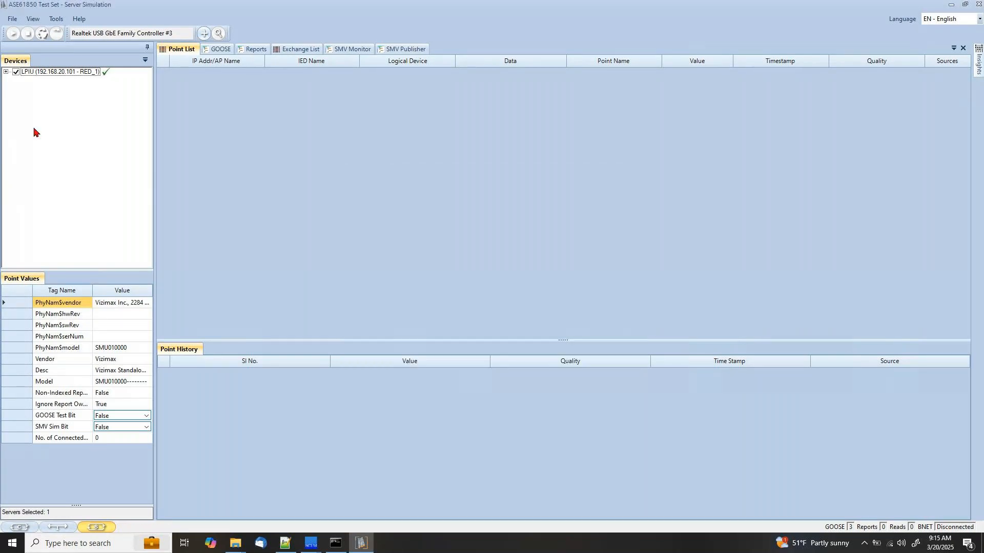
Step: Expand the LPIU's GOOSE control blocks, look at gcb01's dataset TxGOOSE_PhysIOs, and collapse that dataset
left_click(6, 71)
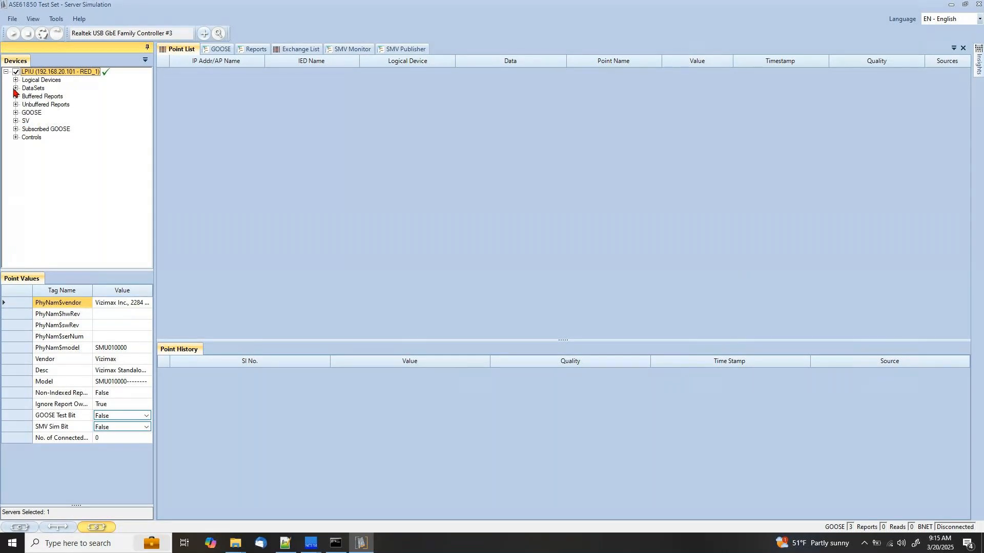
left_click(16, 113)
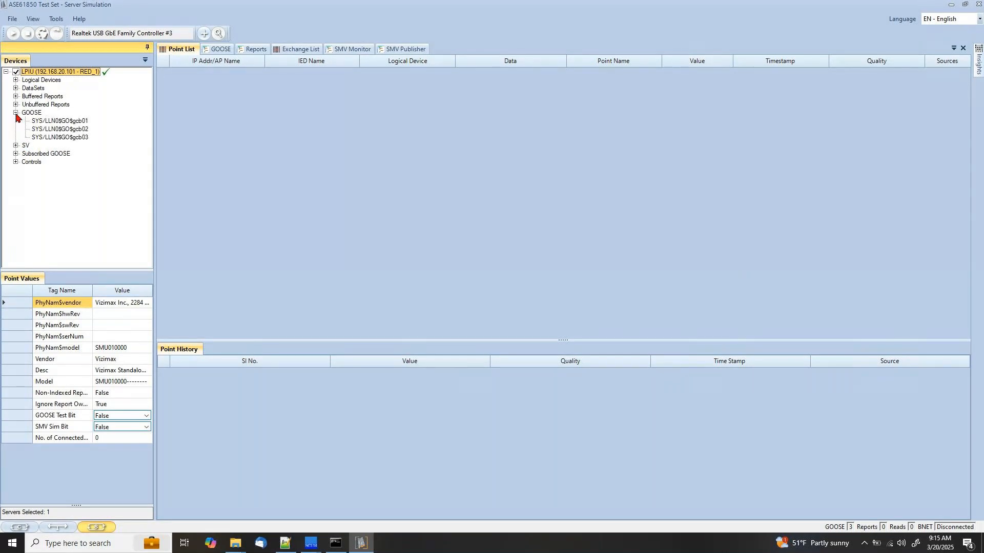
double_click(50, 123)
mouse_move(147, 123)
left_mouse_down()
mouse_move(138, 239)
mouse_move(146, 117)
left_mouse_up()
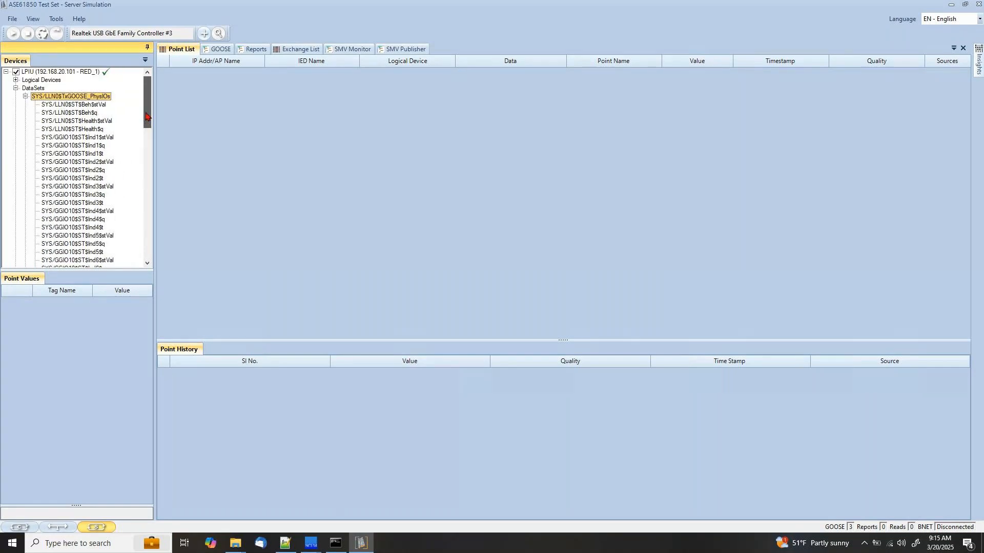
left_click(25, 96)
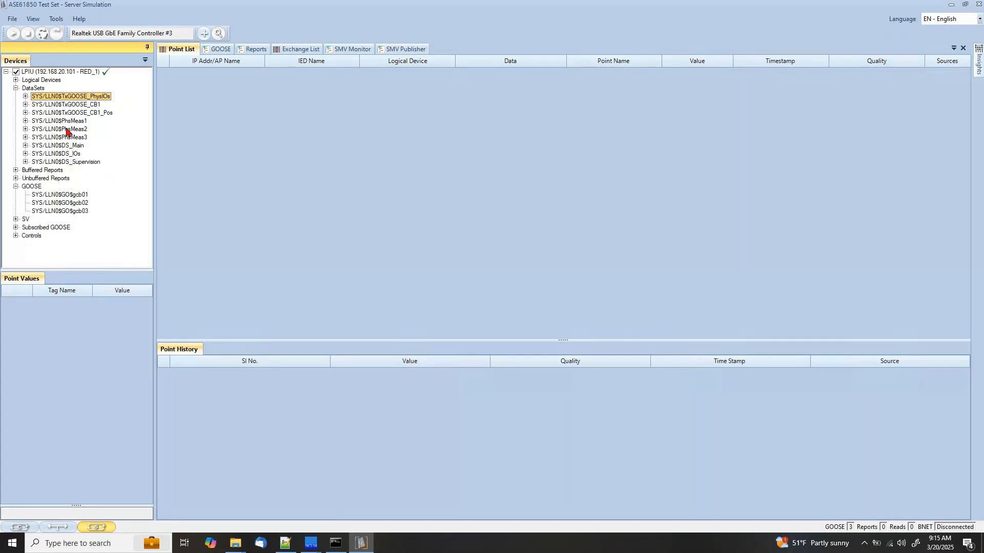
Step: Go to the dataset of GOOSE control block gcb02, widen the device tree and examine the TxGOOSE_CB1 members
right_click(70, 204)
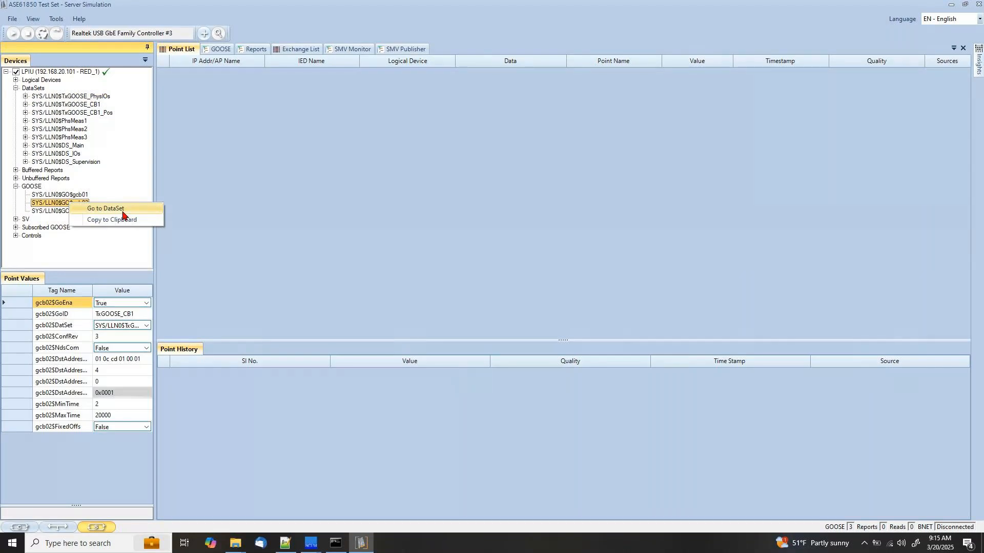
left_click(122, 209)
left_click_drag(154, 127, 215, 245)
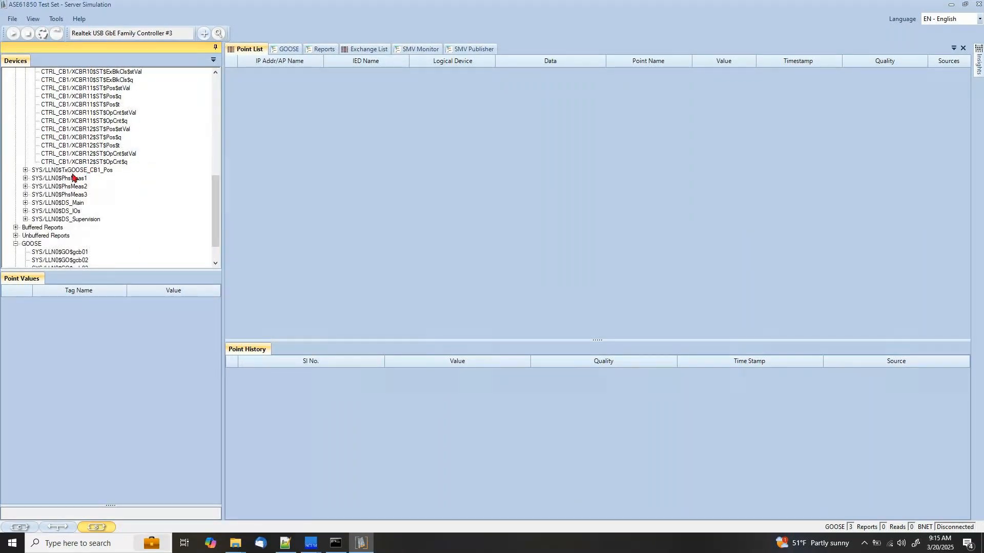
scroll(121, 197, "up", 2)
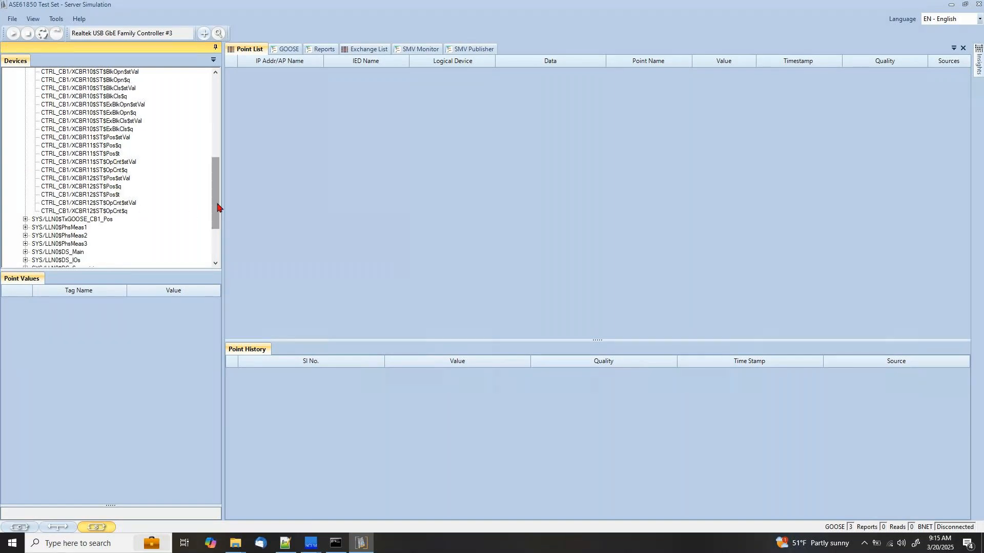
scroll(217, 208, "down", 3)
Step: Examine the DS_Main dataset of buffered report brcbA01, and view the GOOSE history of the simulated LPIU
left_click(16, 194)
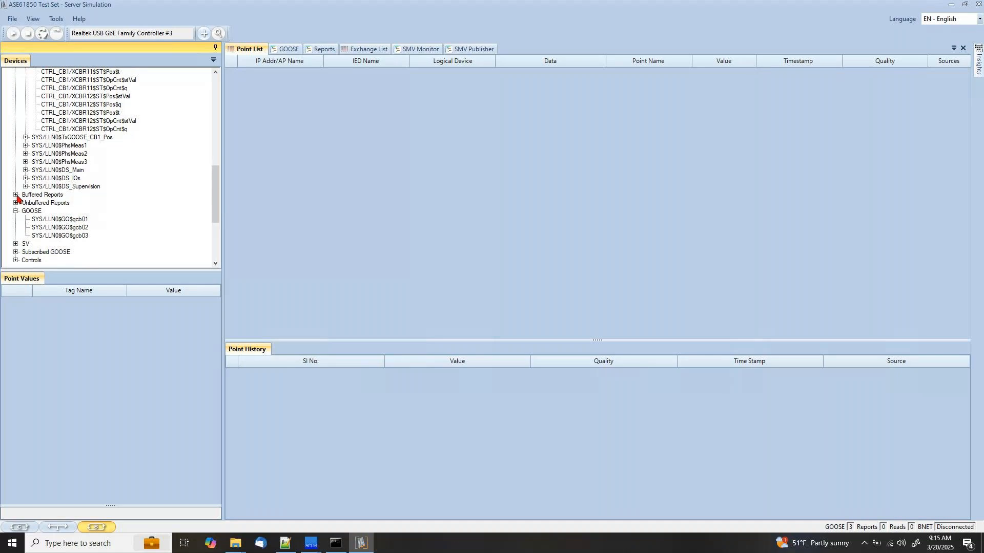
right_click(79, 205)
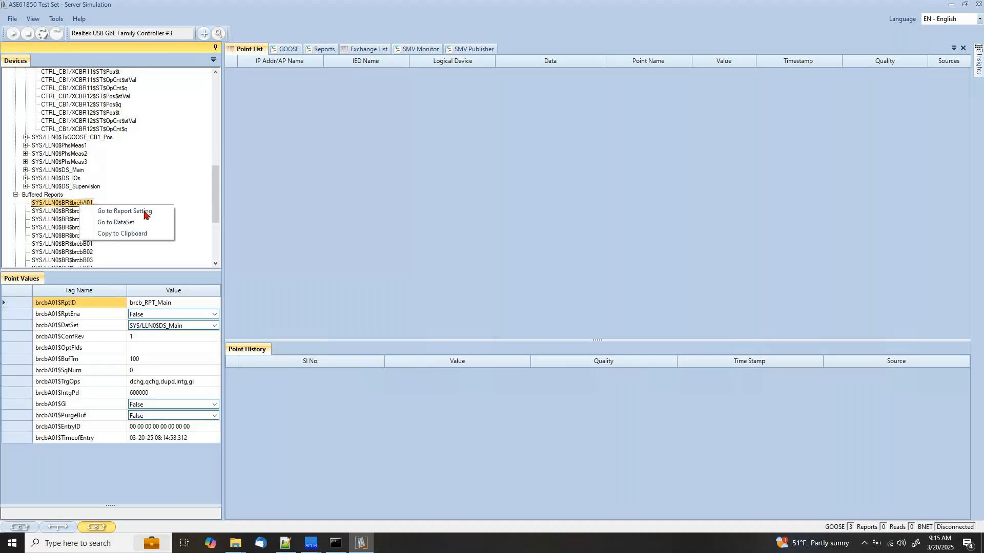
left_click(135, 223)
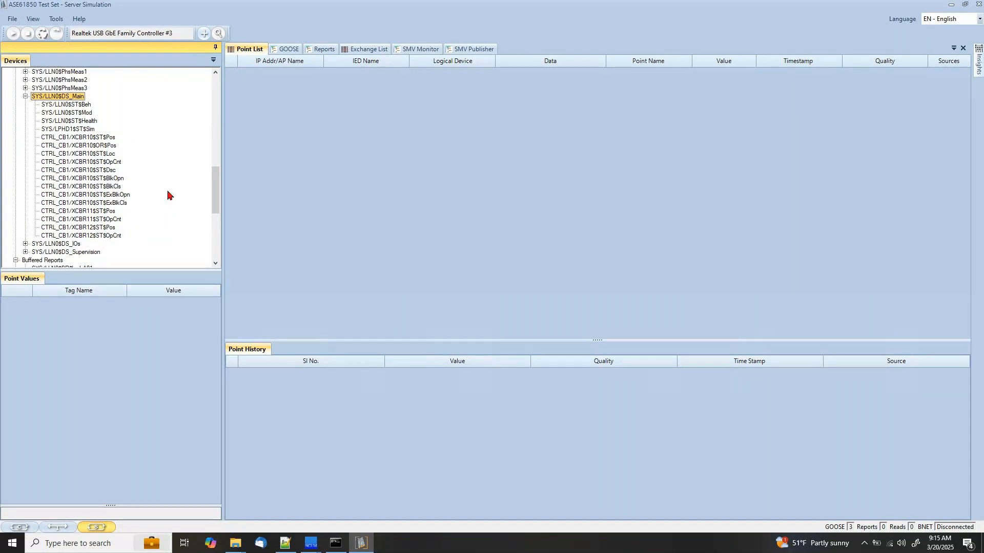
left_click_drag(215, 172, 228, 89)
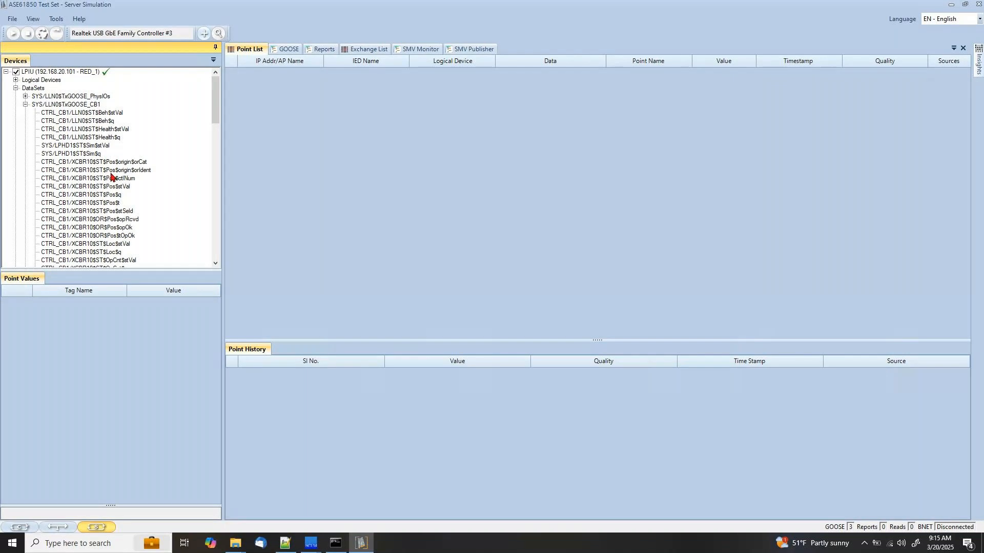
left_click(288, 50)
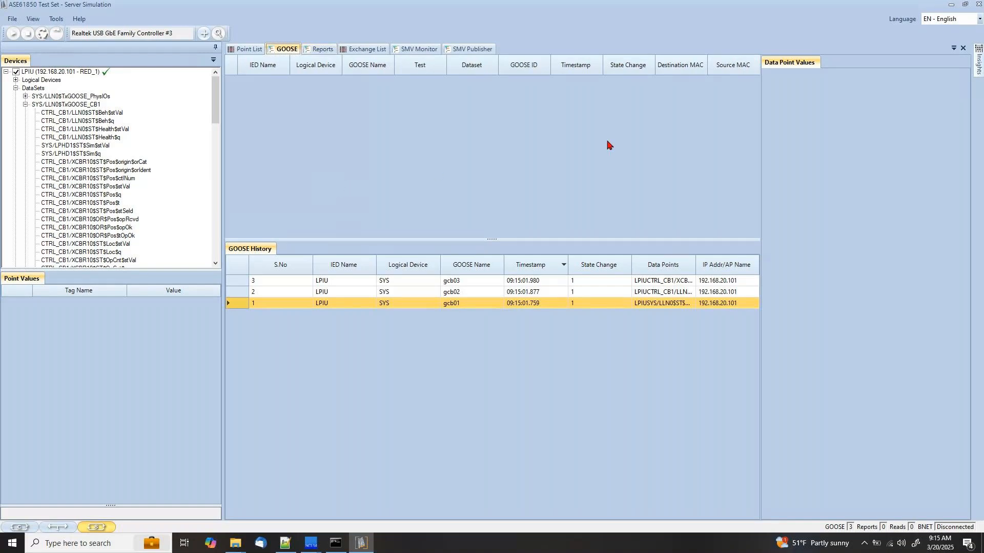
Step: Minimize the remote session and launch the ASE61850 Test Set on the local computer
mouse_move(624, 28)
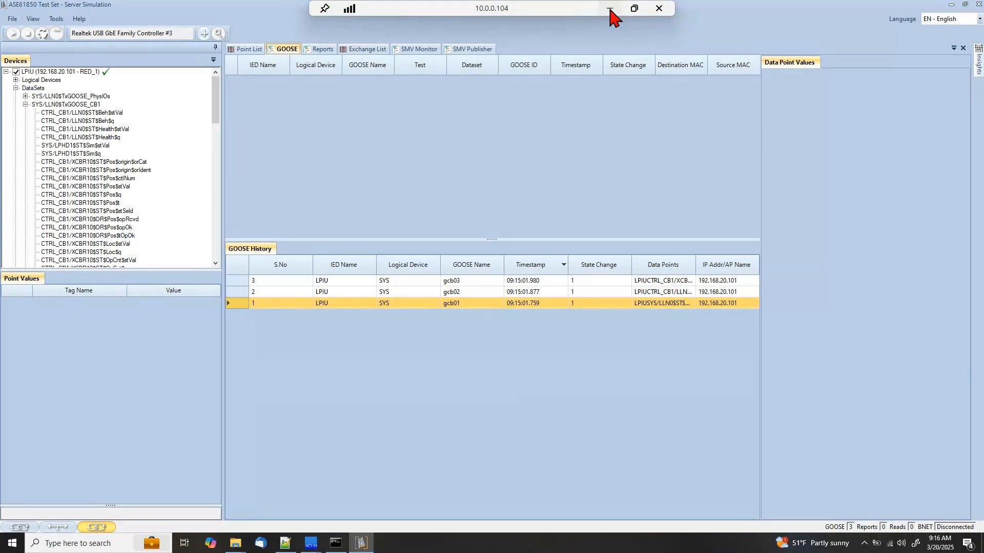
left_click(609, 10)
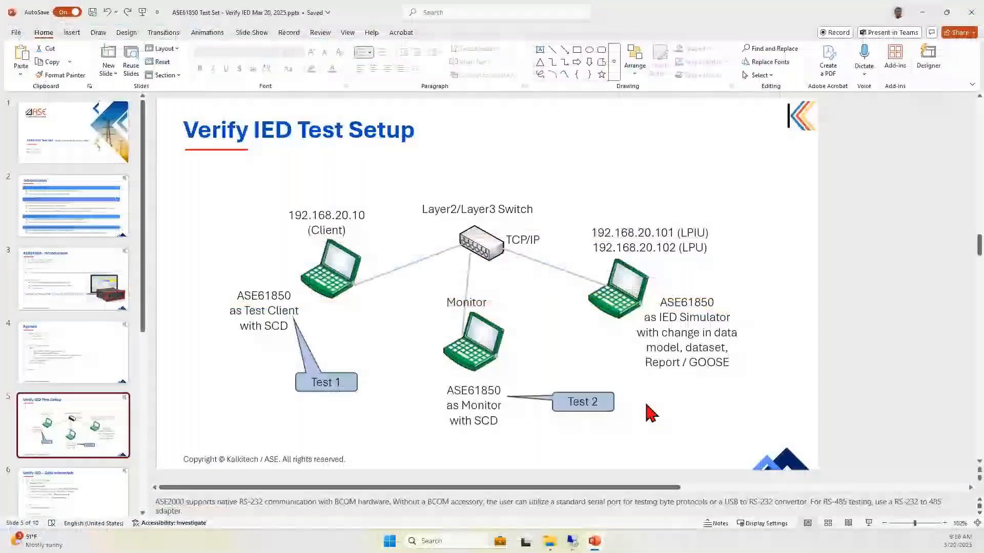
left_click(442, 544)
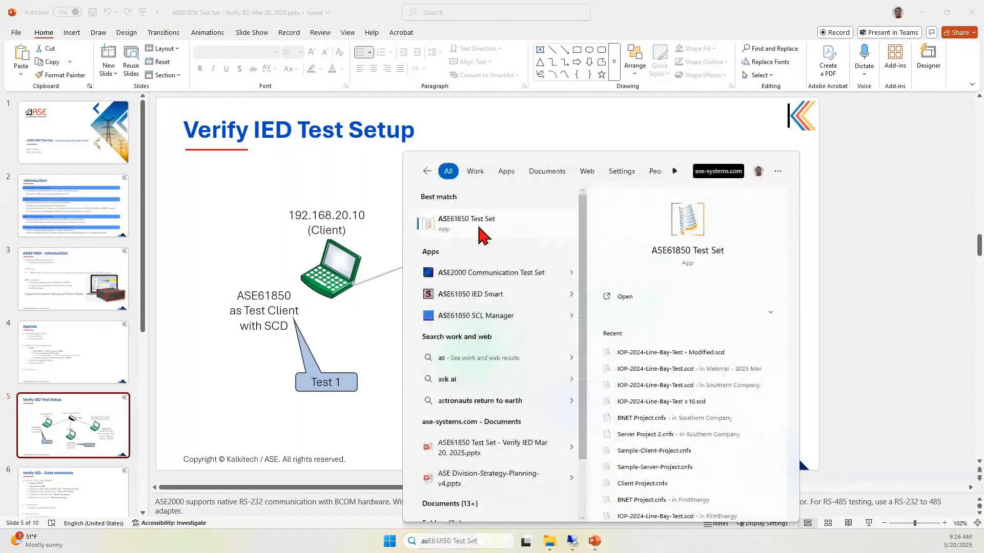
left_click(454, 224)
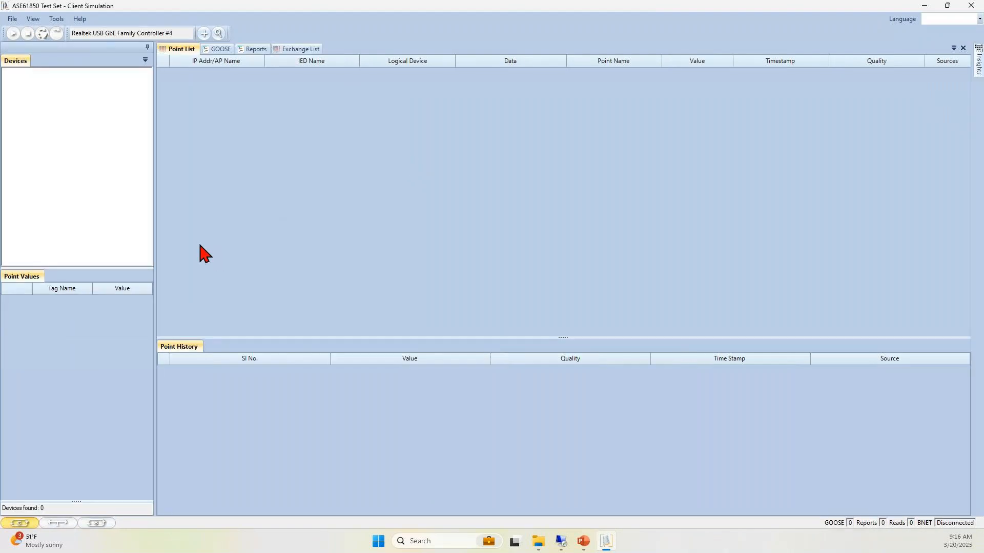
Step: Start configuring IEDs and go to the page for configuring them from an SCL file
left_click(203, 32)
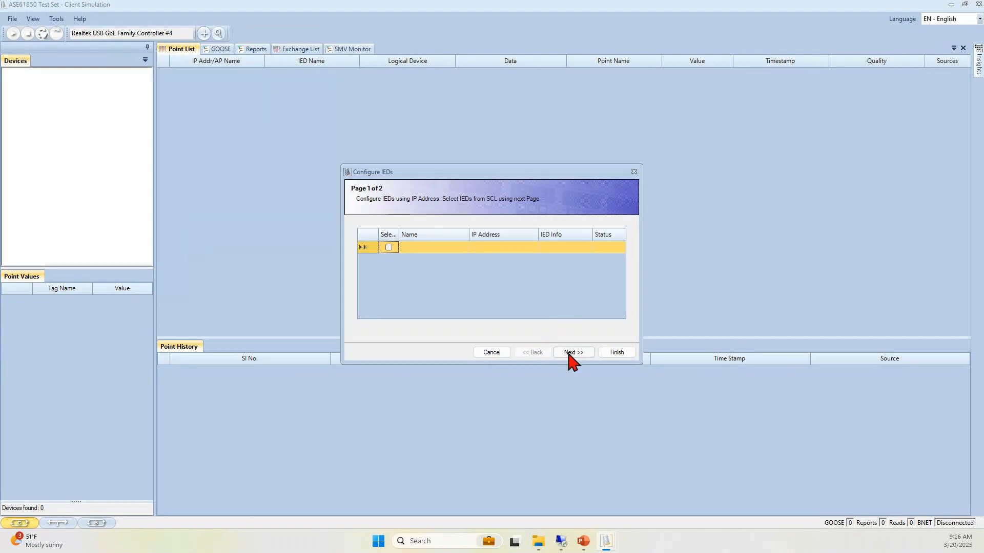
left_click(572, 352)
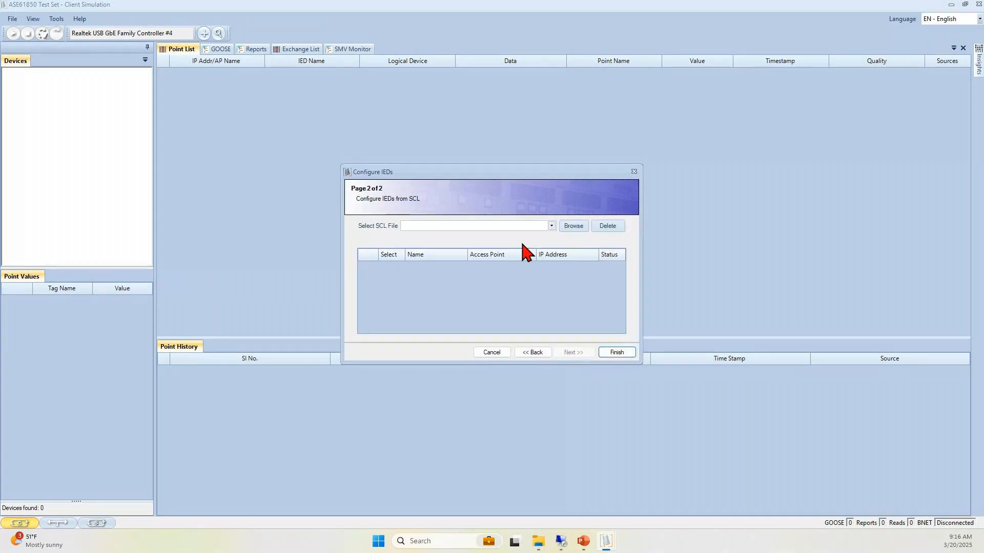
left_click(552, 226)
left_click(553, 224)
Step: Look at the SCD files in the Webinar - 2025 Mar folder, and load IOP-2024-Line-Bay-Test - Original.scd as the SCL file
mouse_move(539, 544)
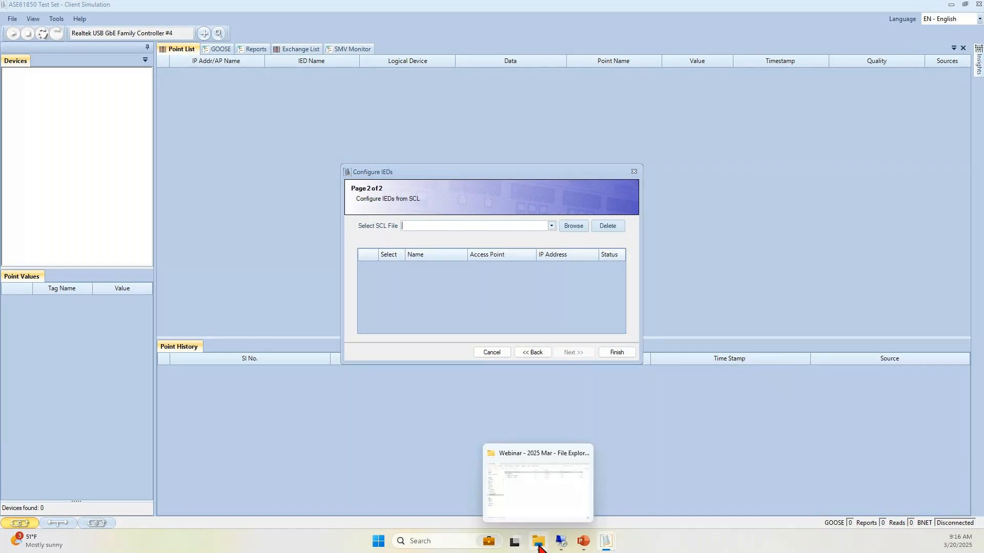
left_click(538, 499)
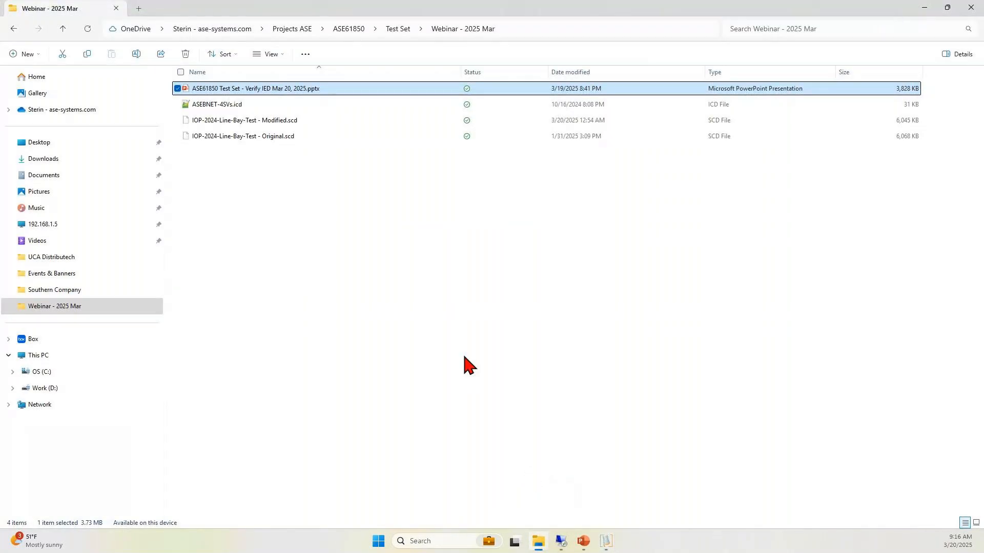
left_click(610, 545)
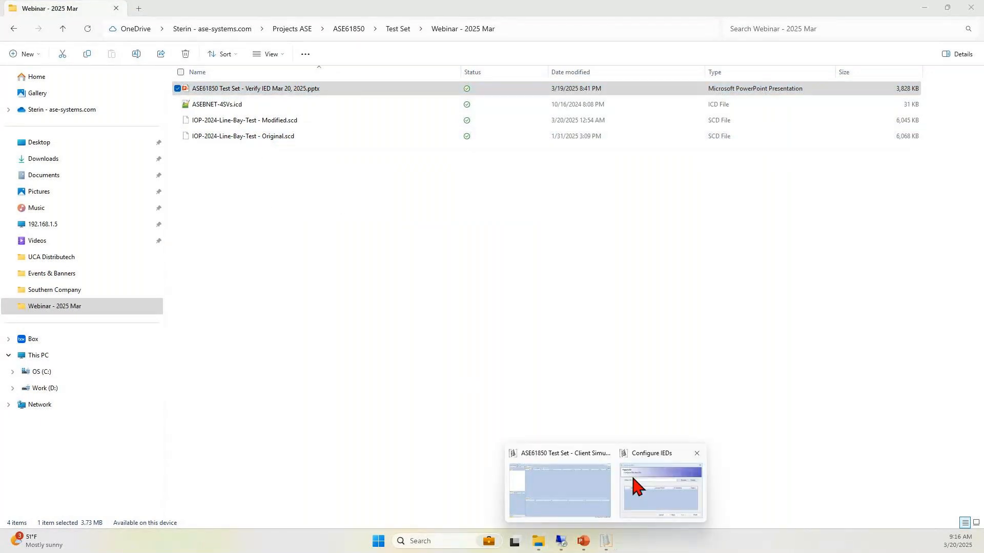
left_click(637, 485)
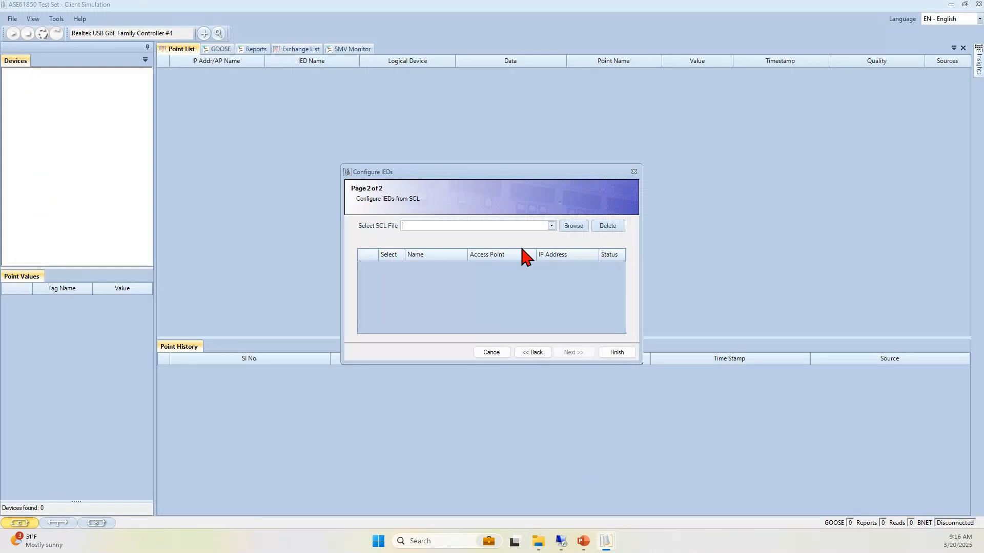
left_click(569, 227)
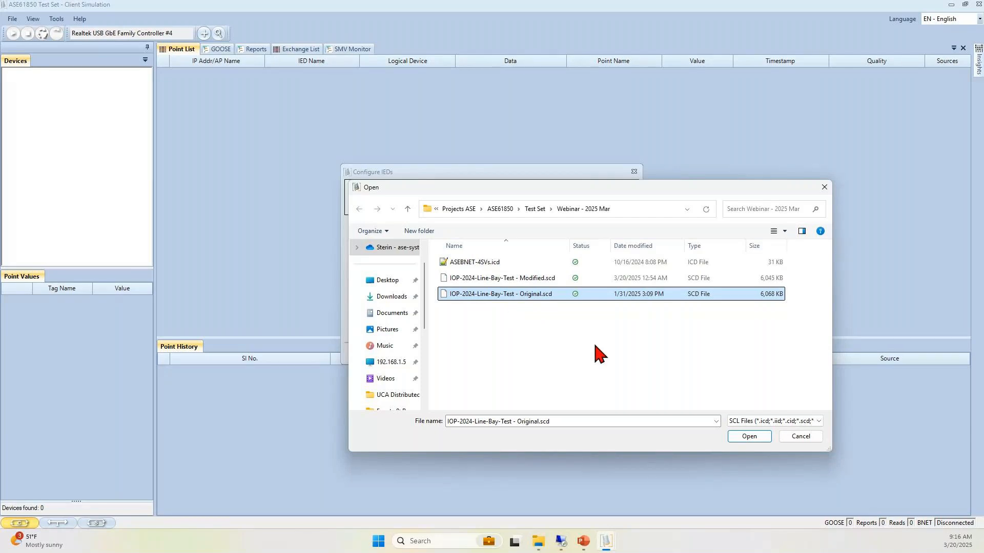
left_click(750, 436)
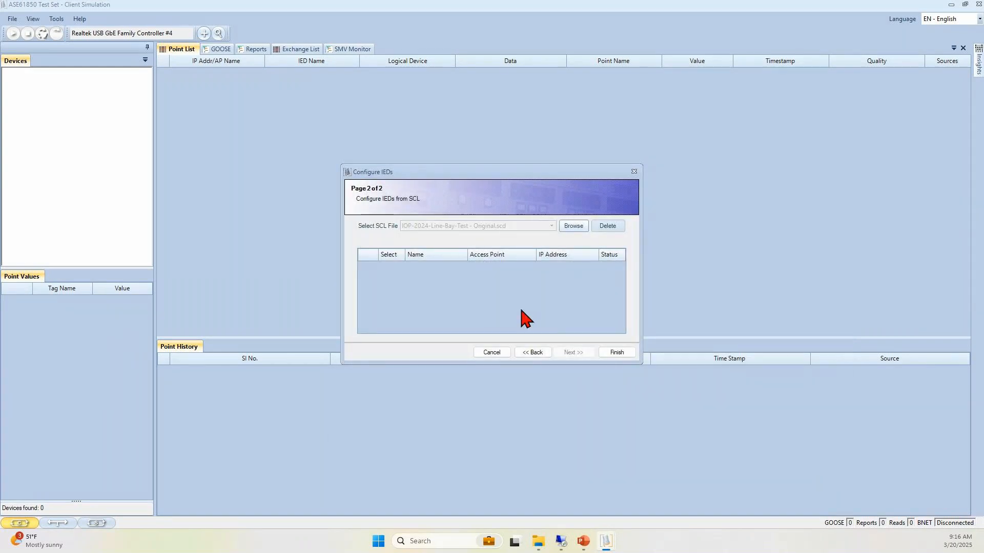
Step: Set the LPIU's IP address to 192.168.20.101, select this IED and finish the configuration
scroll(533, 325, "down", 1)
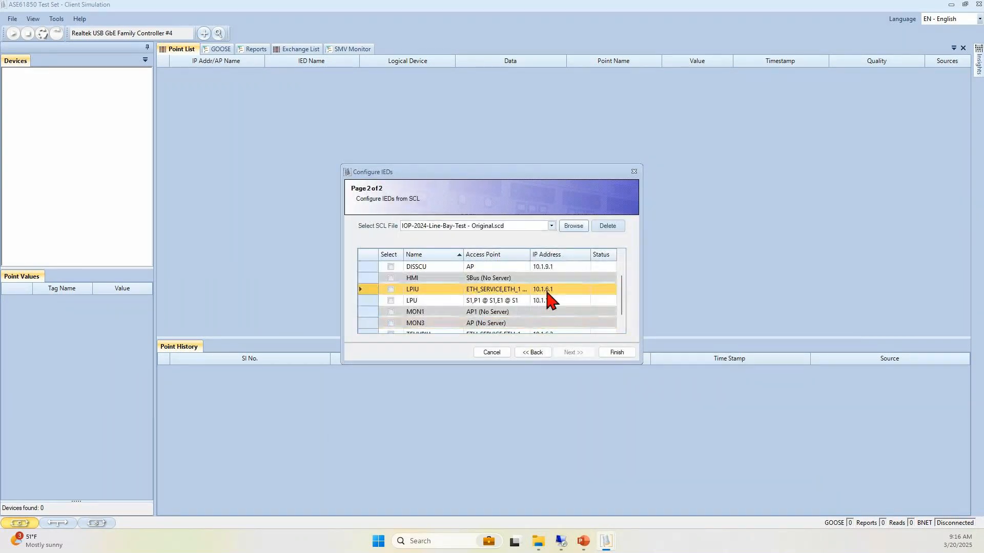
left_click(544, 290)
type("192.168.20.")
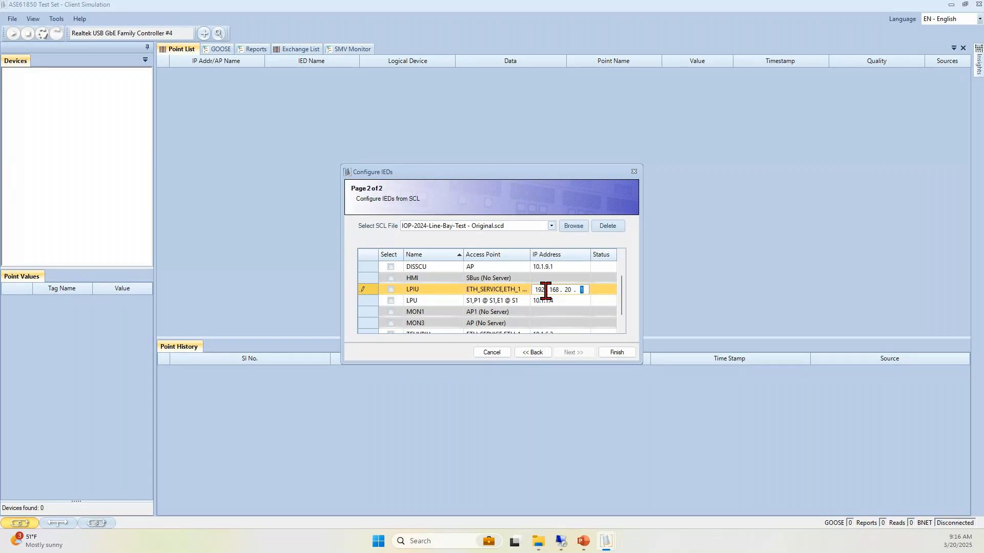
type("101")
left_click(473, 293)
left_click(391, 290)
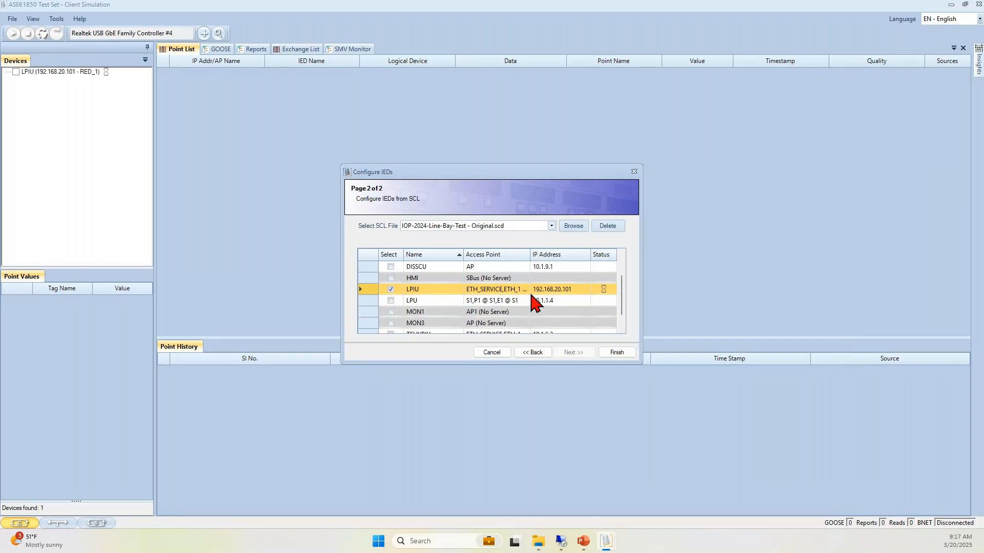
left_click(617, 353)
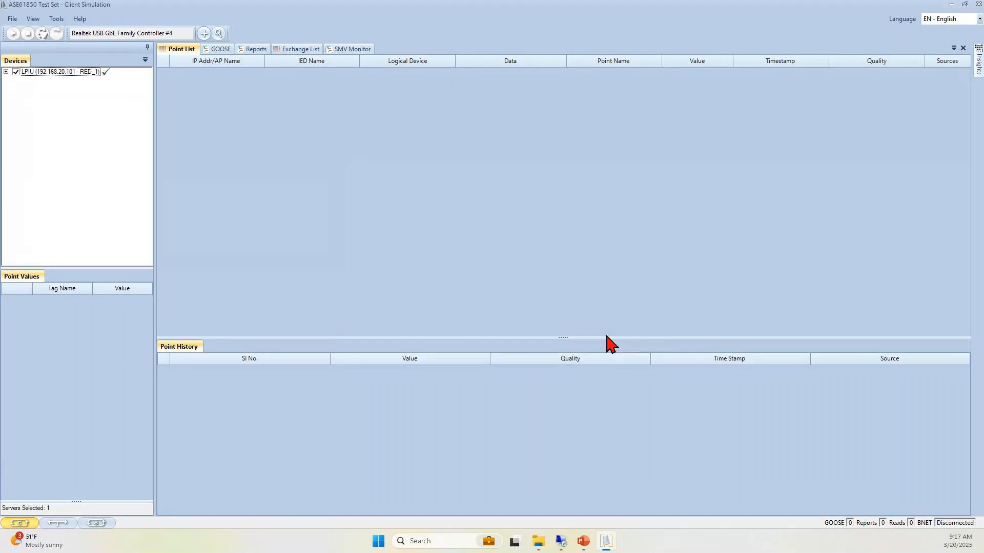
Step: Expand the LPIU's GOOSE control blocks, go to the dataset of gcb02 and examine the TxGOOSE_CB1 members
left_click(78, 72)
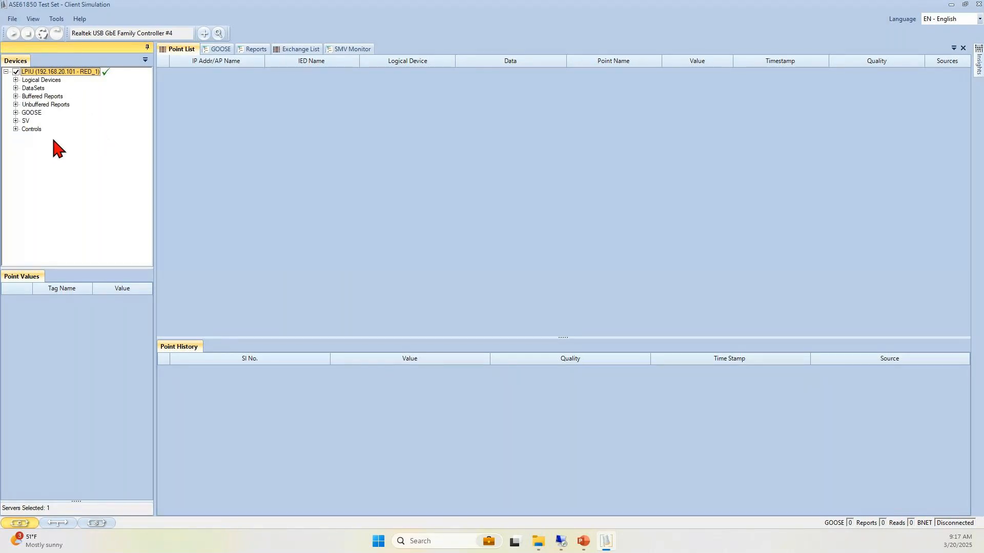
left_click(15, 113)
right_click(58, 130)
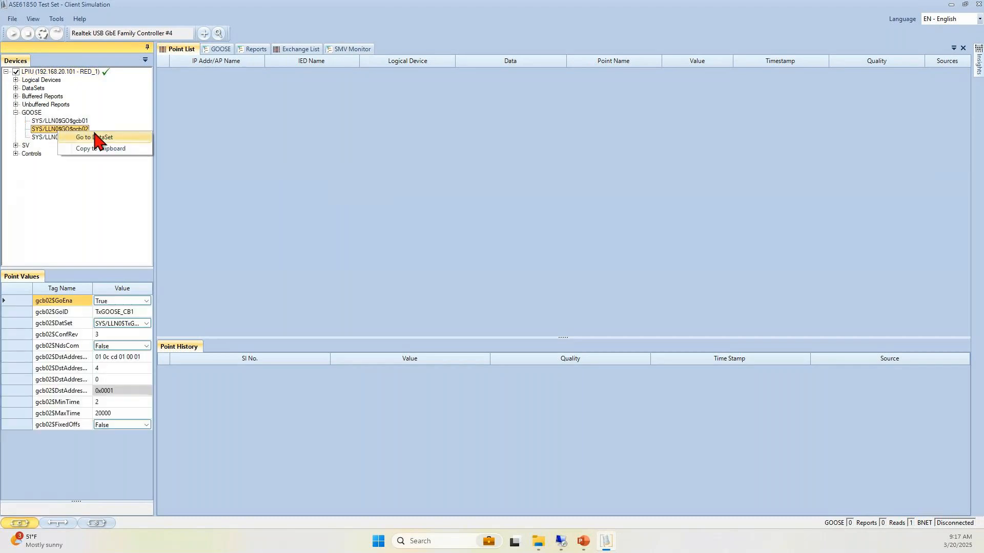
left_click(96, 138)
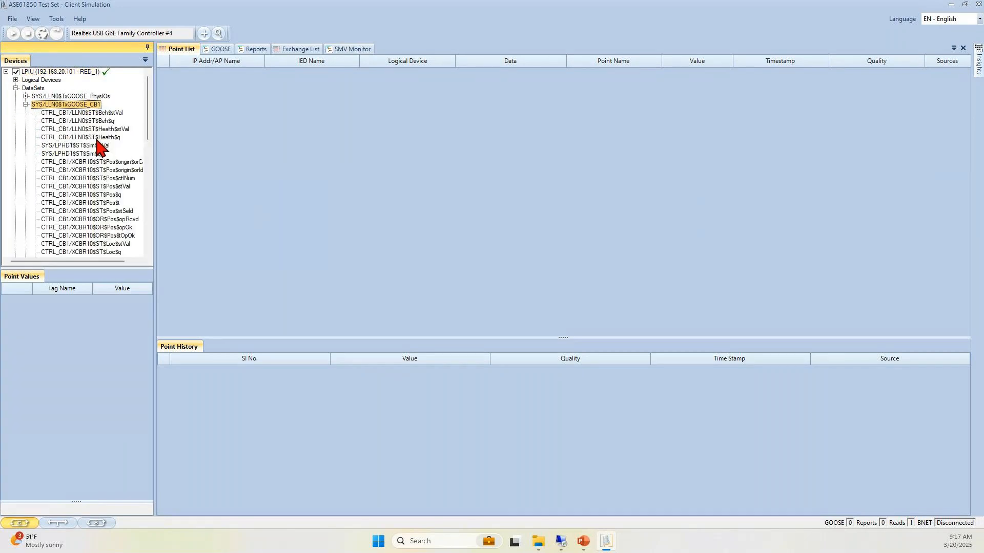
left_click_drag(147, 136, 148, 220)
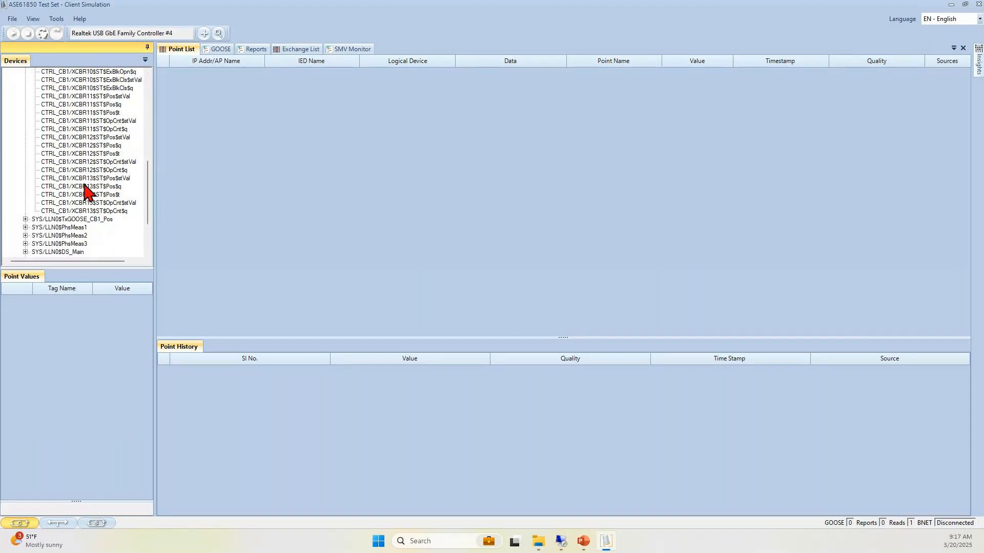
left_click_drag(147, 190, 137, 233)
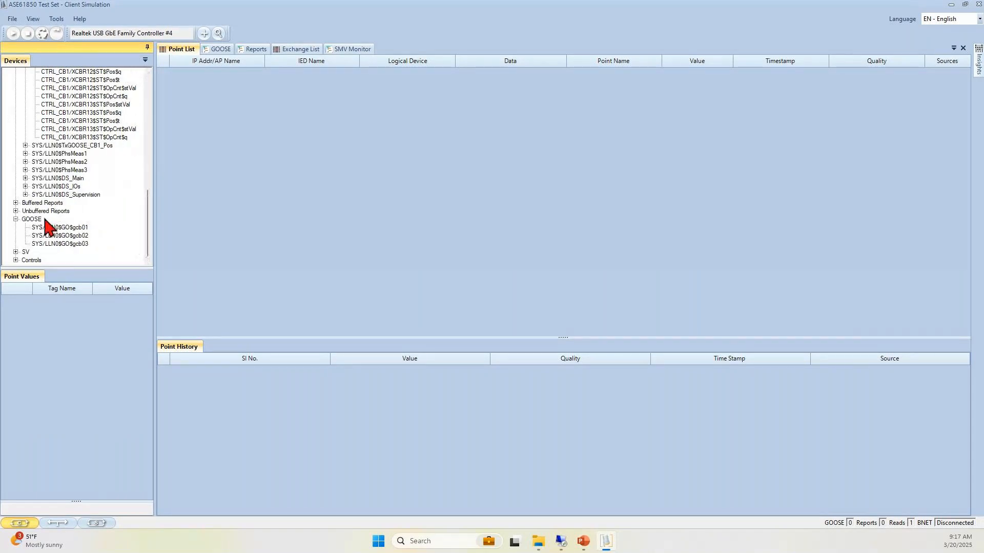
Step: Go to the dataset of buffered report brcbA01, and expand logical device CTRL_CB1 to view its logical nodes
left_click(16, 203)
right_click(74, 212)
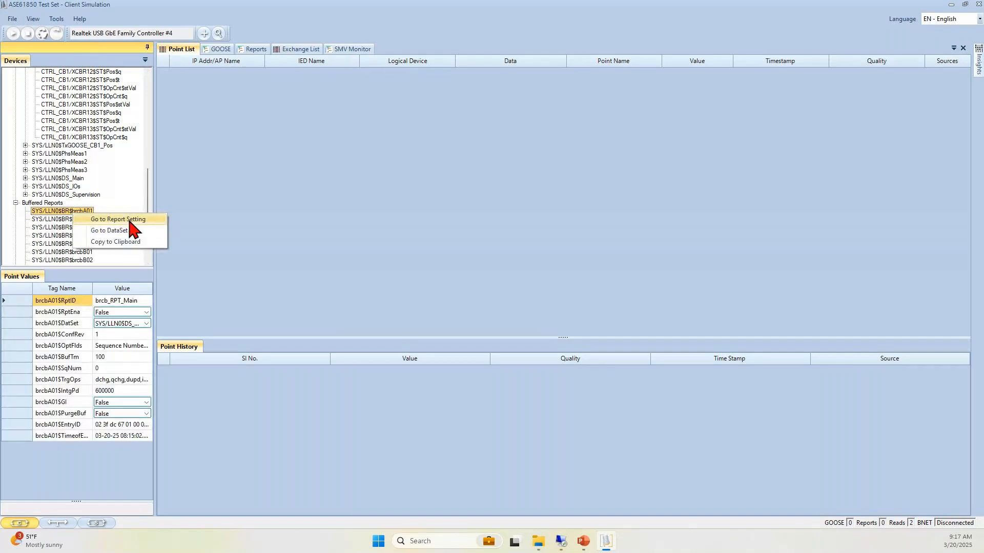
left_click(127, 231)
left_click_drag(146, 187, 153, 100)
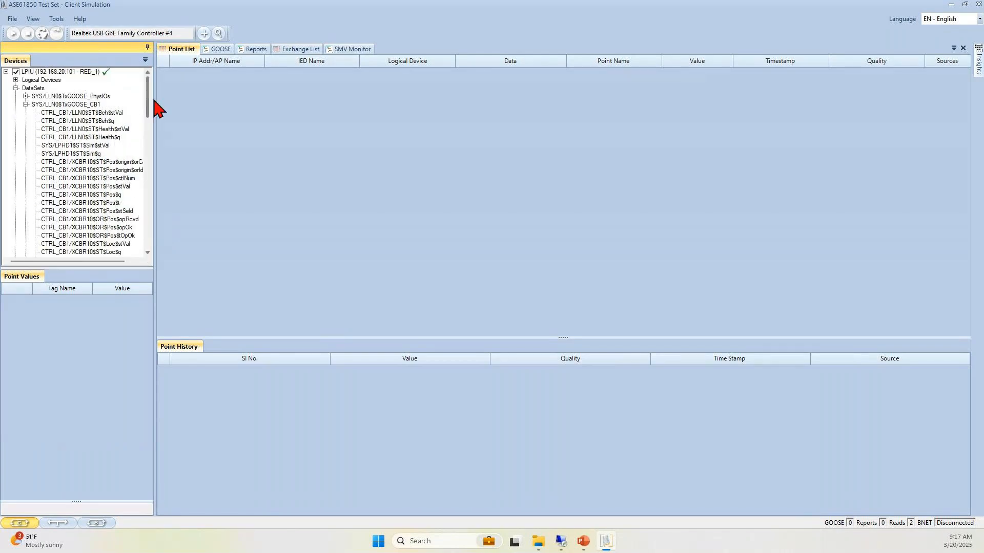
left_click(16, 80)
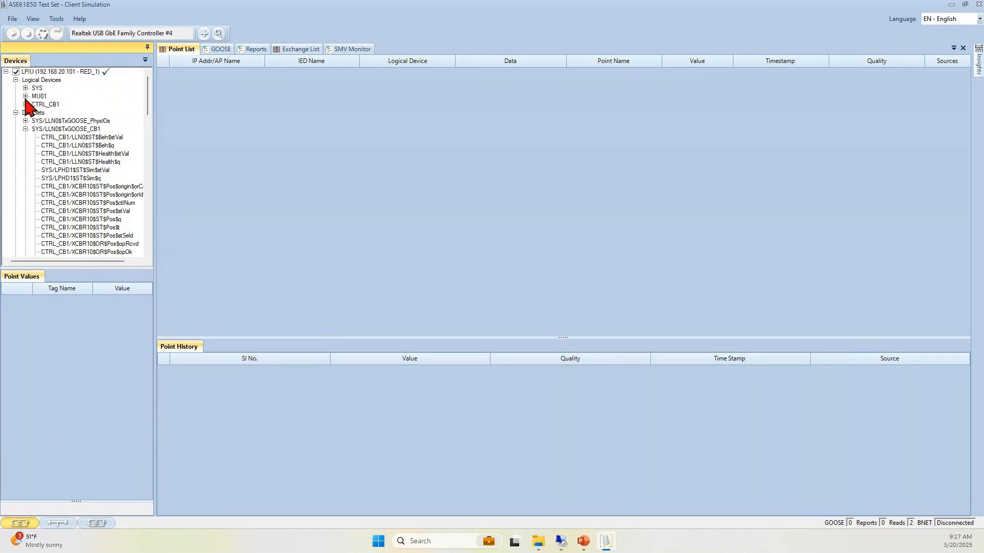
left_click(25, 104)
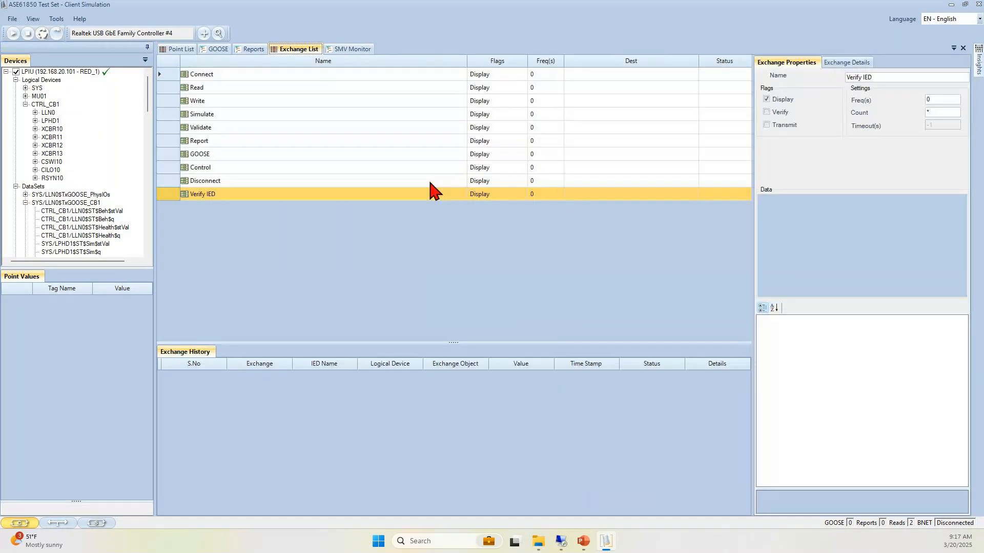
Step: Assign the LPIU to the Verify IED exchange in the Exchange List
left_click(64, 72)
left_click_drag(64, 72, 87, 96)
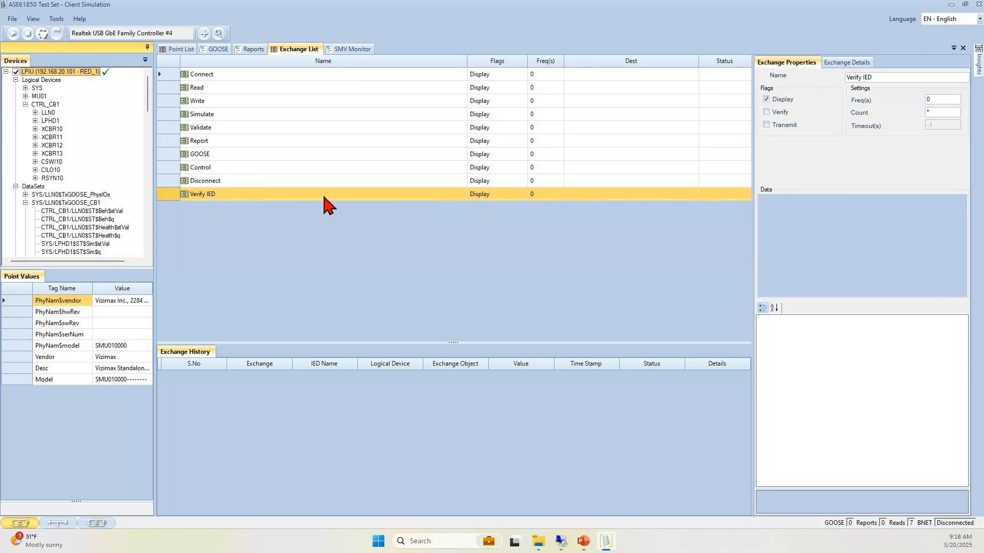
left_click_drag(600, 196, 599, 197)
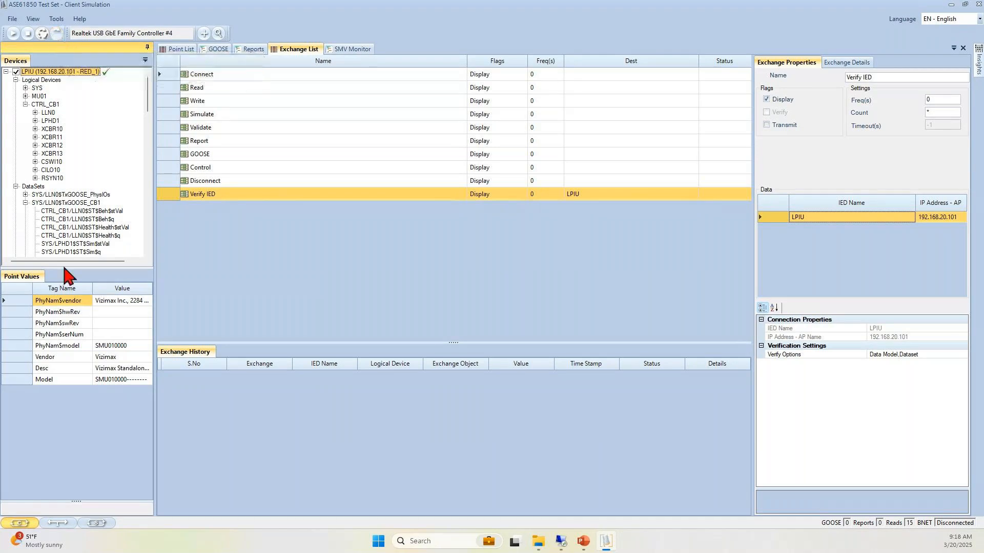
Step: Enlarge the device tree area and run the Verify IED exchange on the LPIU
left_click_drag(64, 267, 76, 403)
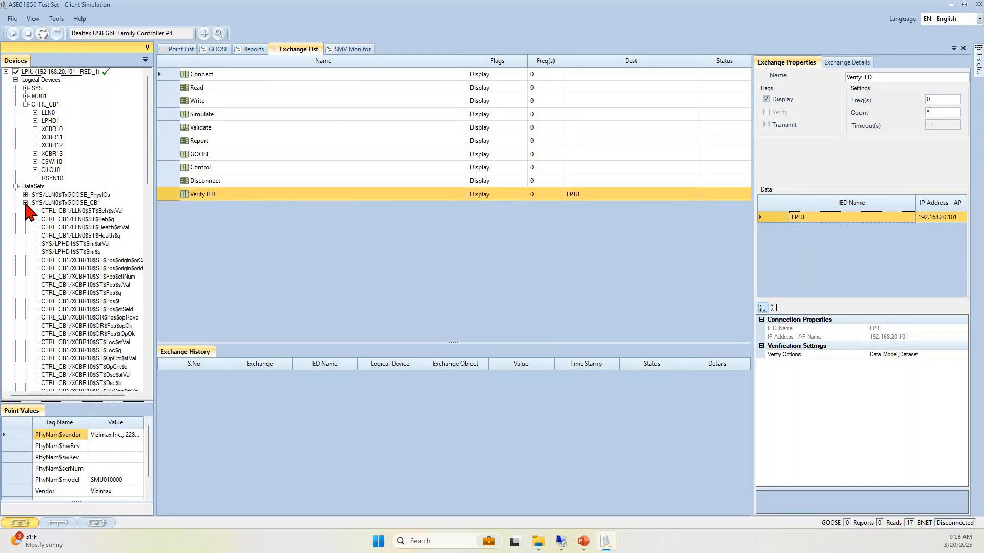
scroll(75, 218, "down", 1)
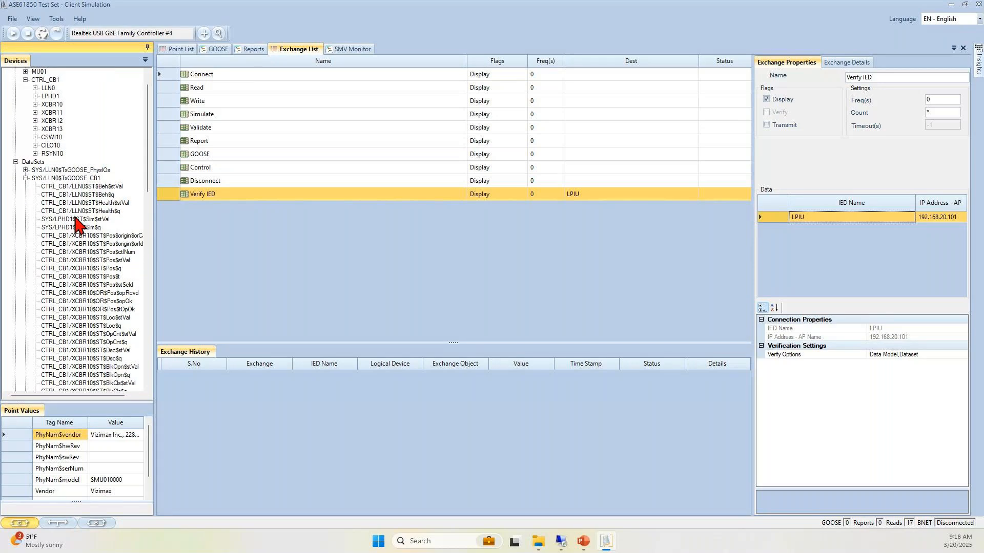
scroll(75, 218, "up", 1)
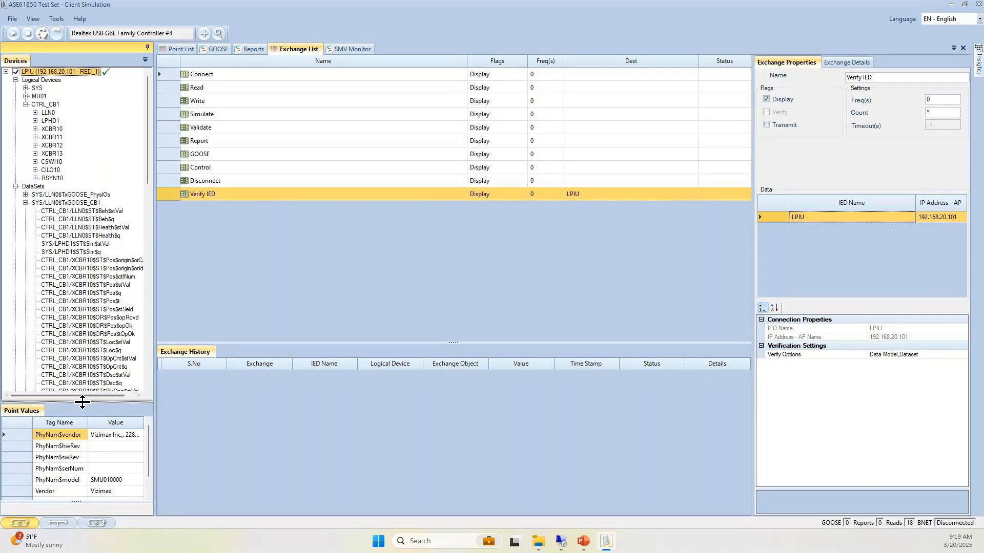
left_click_drag(82, 402, 83, 446)
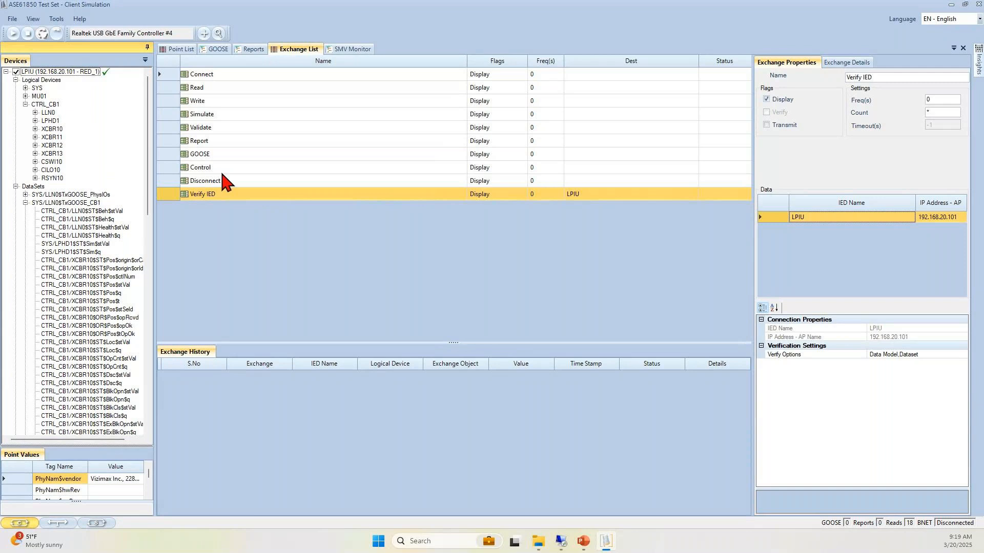
left_click(58, 33)
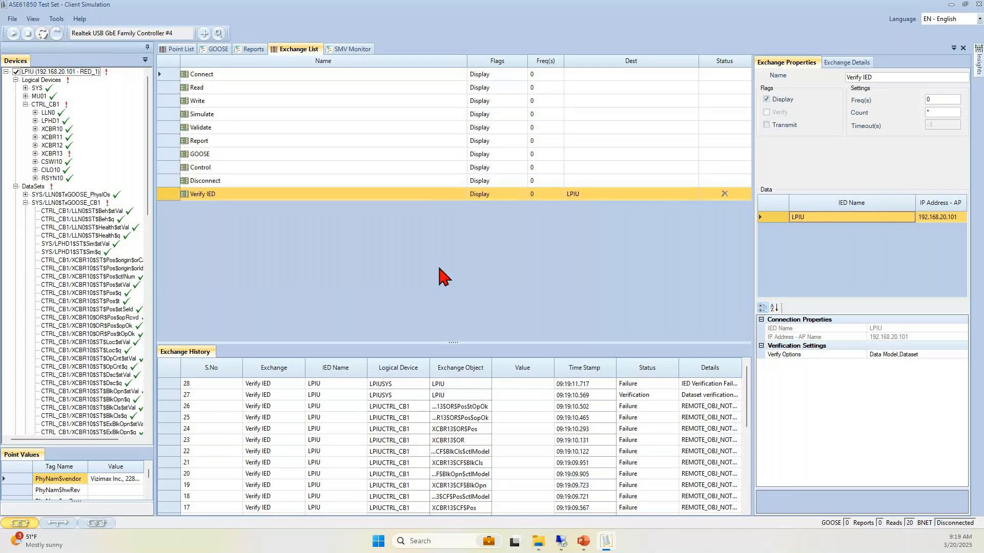
Step: Collapse the LPIU's logical devices, datasets, buffered reports and GOOSE branches for an overview of the verification marks
left_click(25, 104)
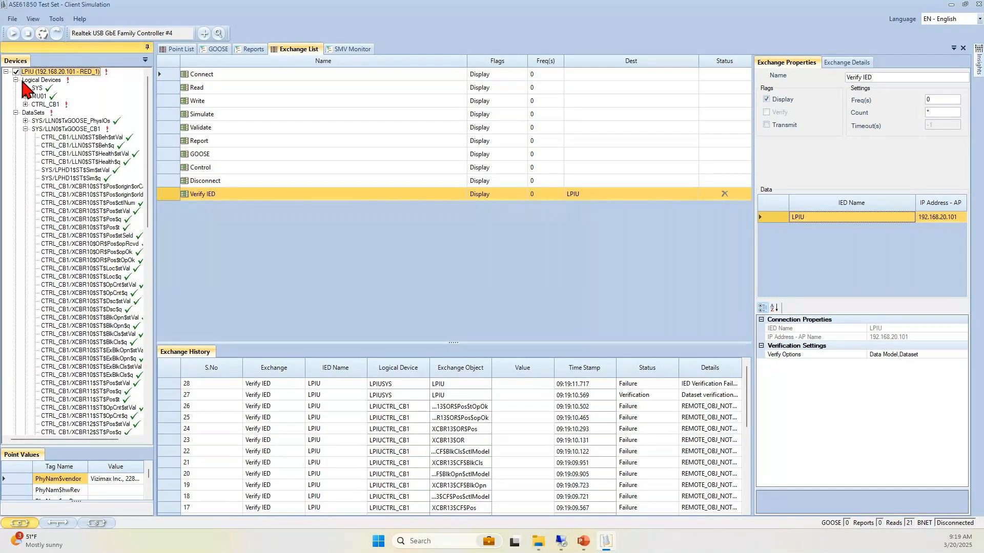
left_click(15, 80)
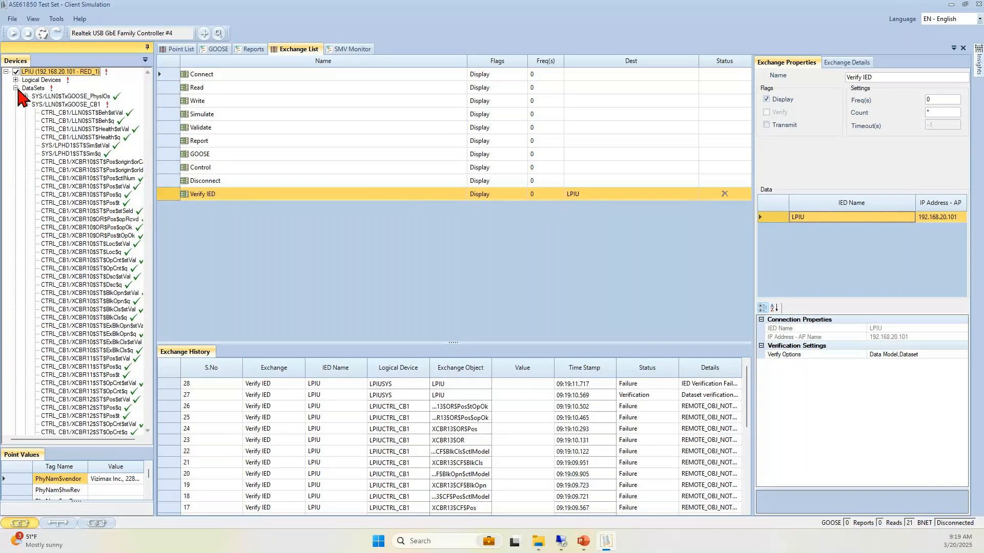
left_click(16, 88)
left_click(16, 96)
left_click(16, 113)
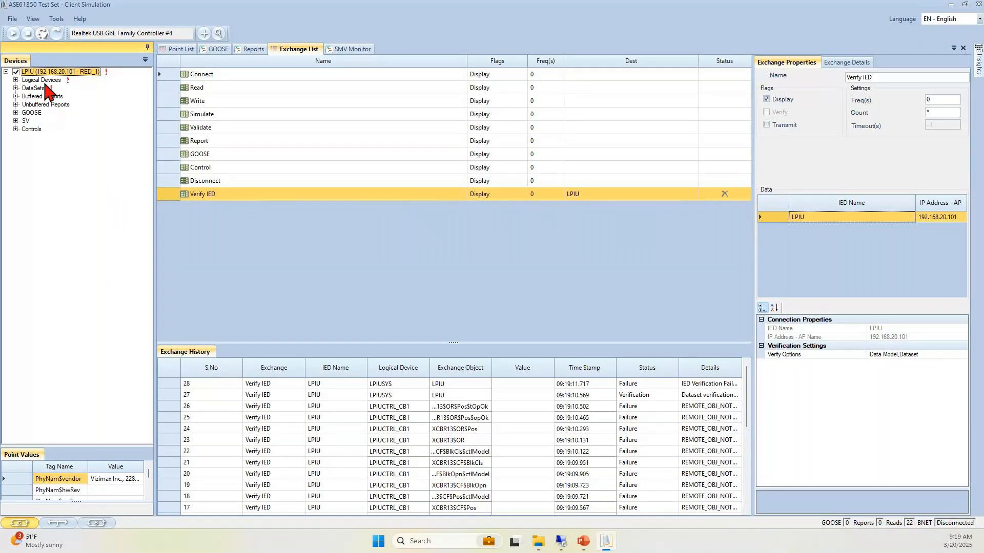
Step: Trace the data model mismatch through logical device CTRL_CB1 into node XCBR13, down to the Beh object under ST
left_click(16, 80)
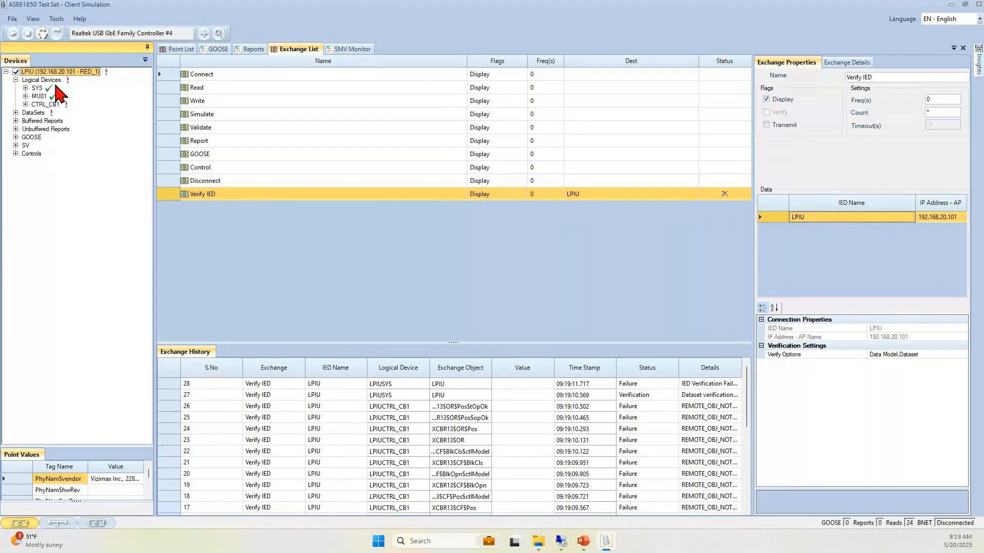
left_click(25, 105)
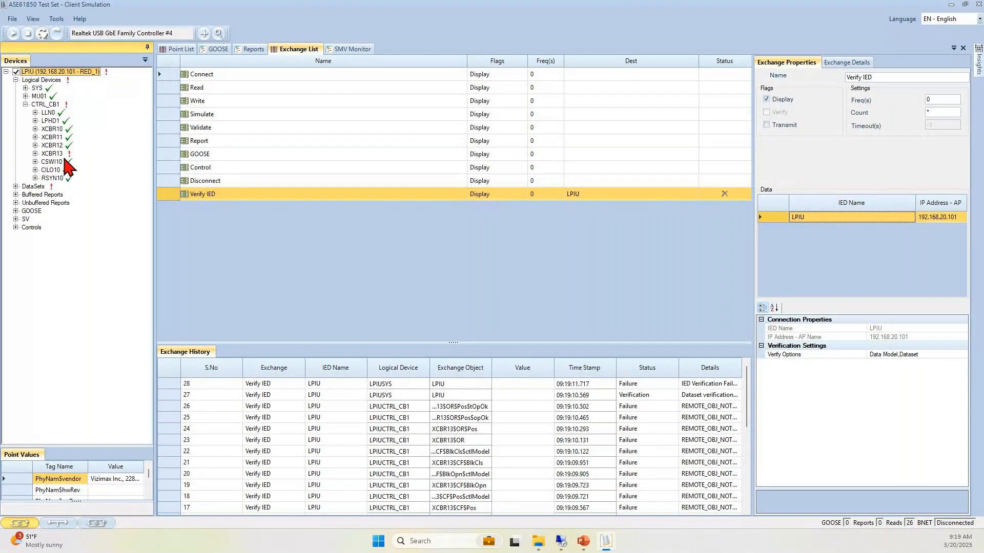
left_click(35, 153)
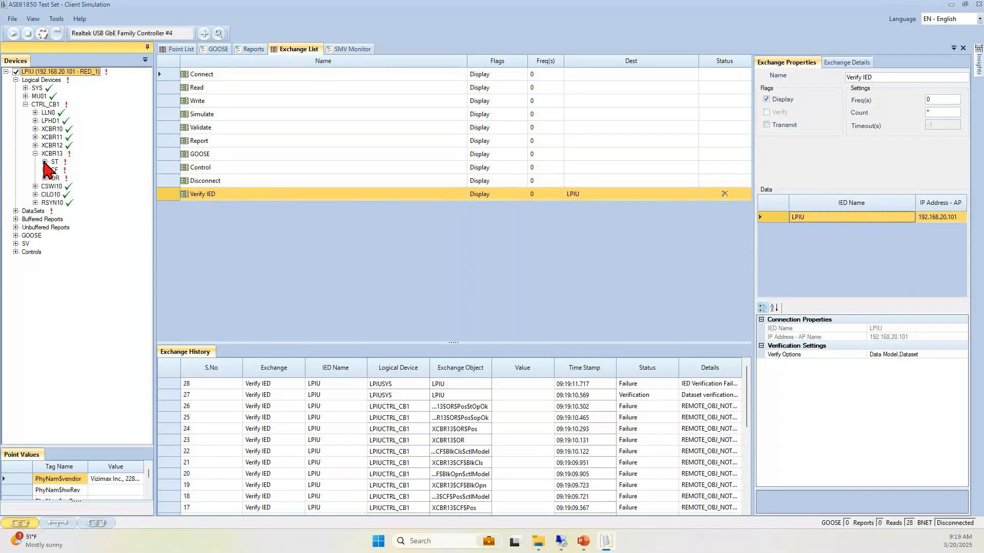
left_click(45, 162)
left_click(55, 170)
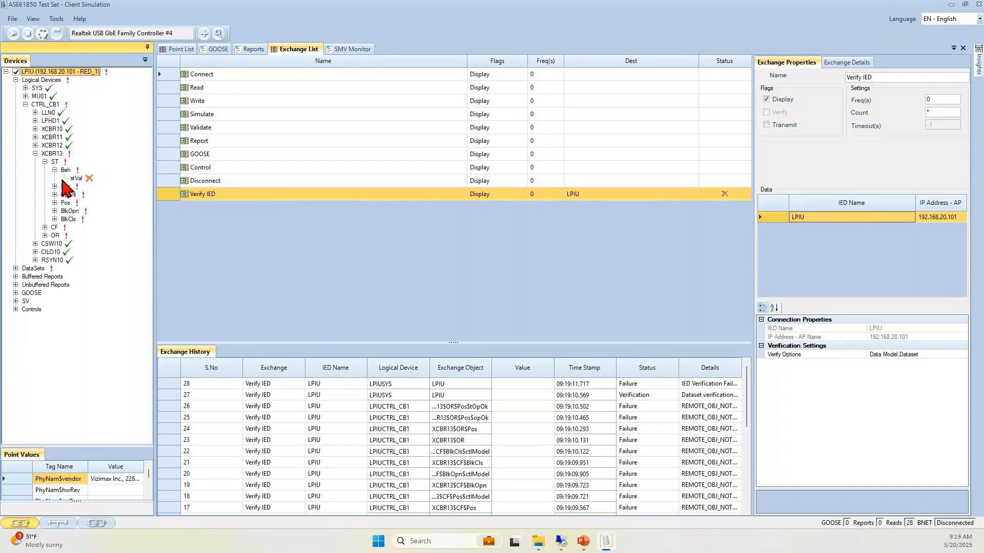
Step: Collapse the ST branch and node XCBR13 to compare its verification mark with the other nodes of CTRL_CB1
left_click(35, 154)
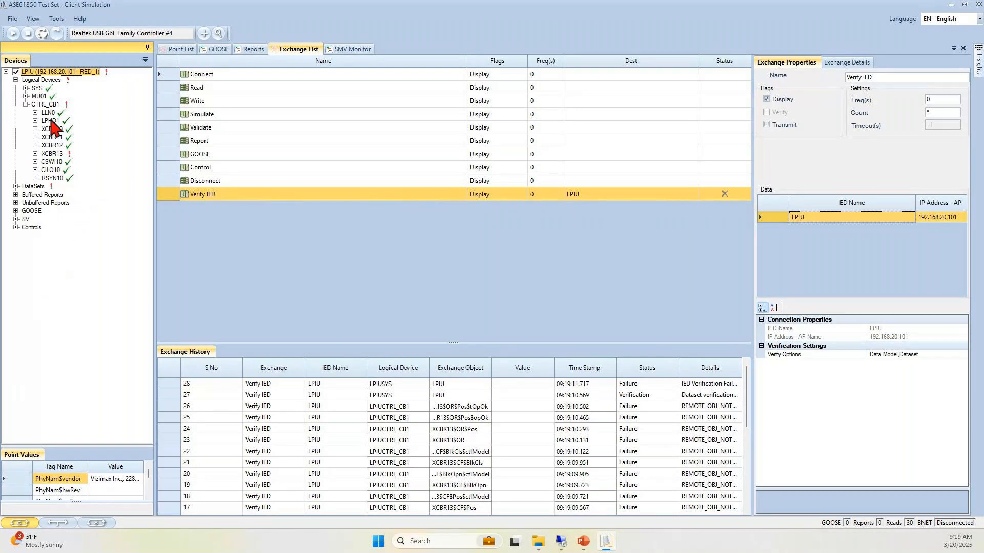
left_click(35, 154)
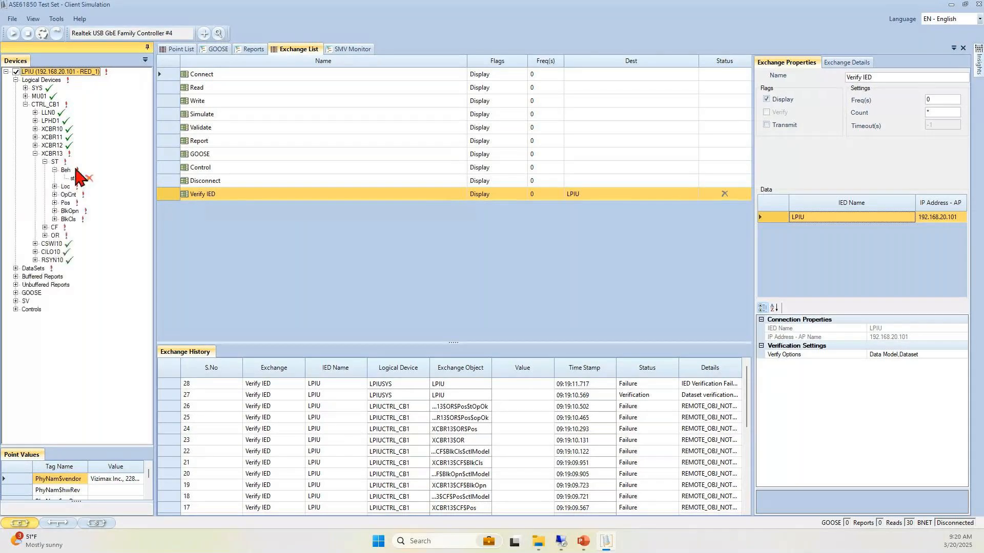
left_click(45, 161)
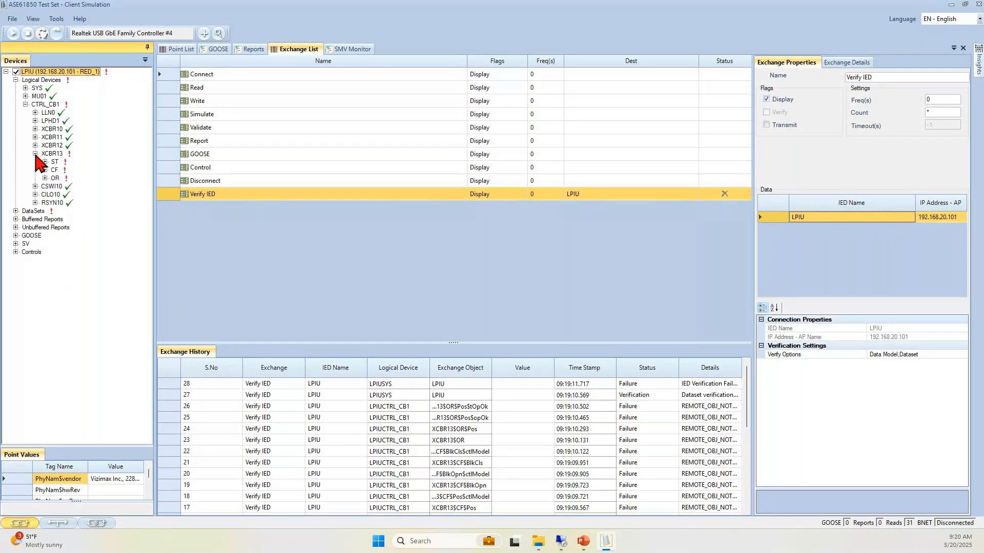
left_click(35, 153)
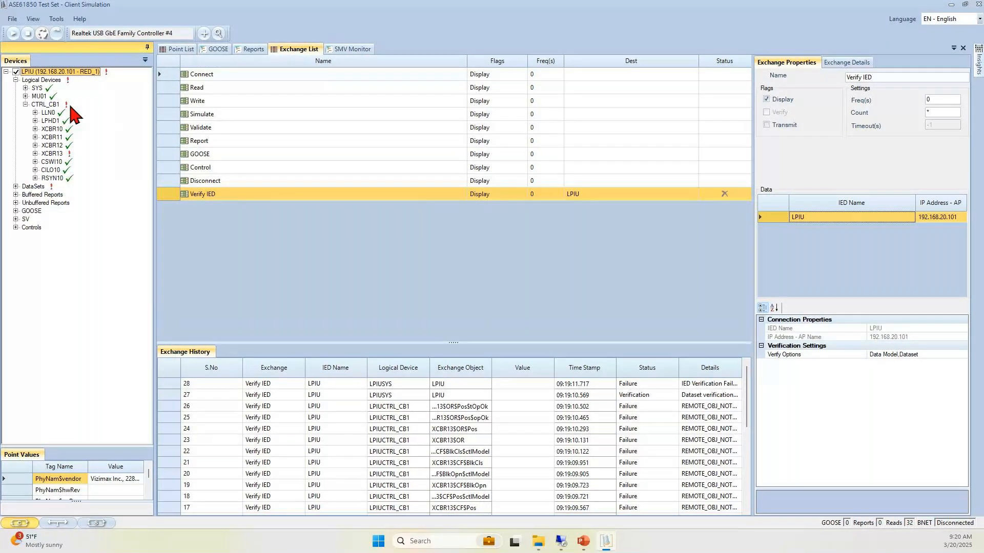
Step: Expand the LPIU's DataSets branch and collapse TxGOOSE_CB1 and DS_Main to compare the verification marks of all datasets
mouse_move(57, 156)
left_click(16, 187)
left_click(15, 187)
left_click(16, 186)
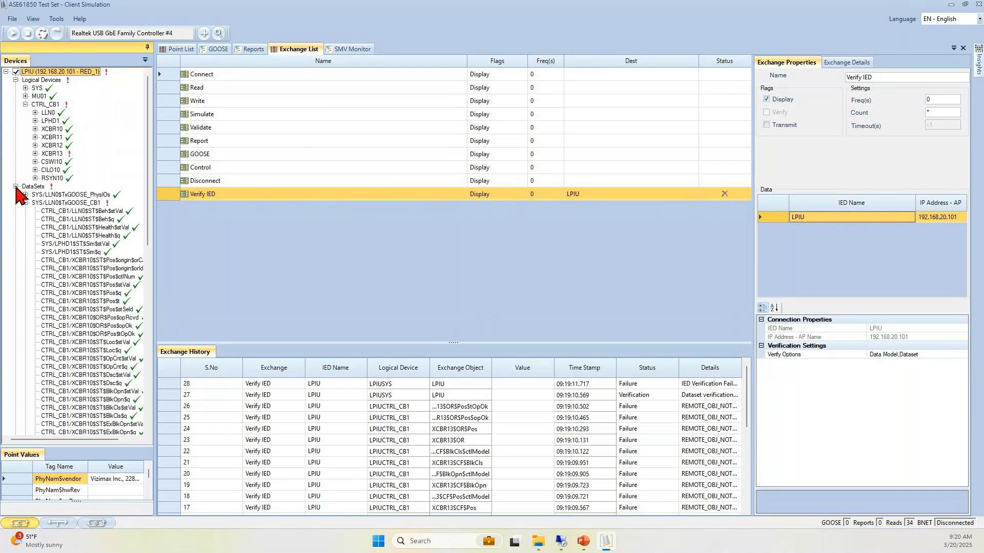
left_click(25, 203)
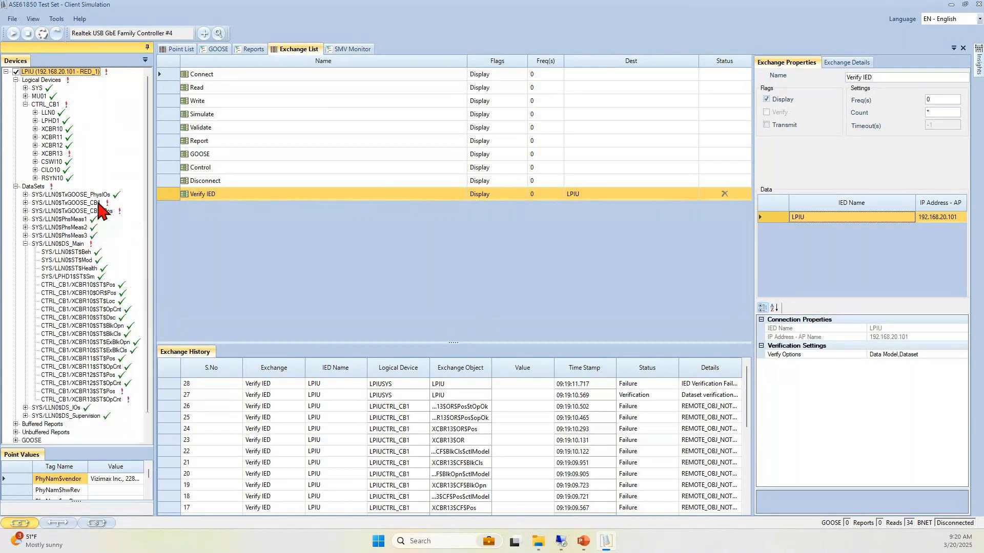
left_click(25, 244)
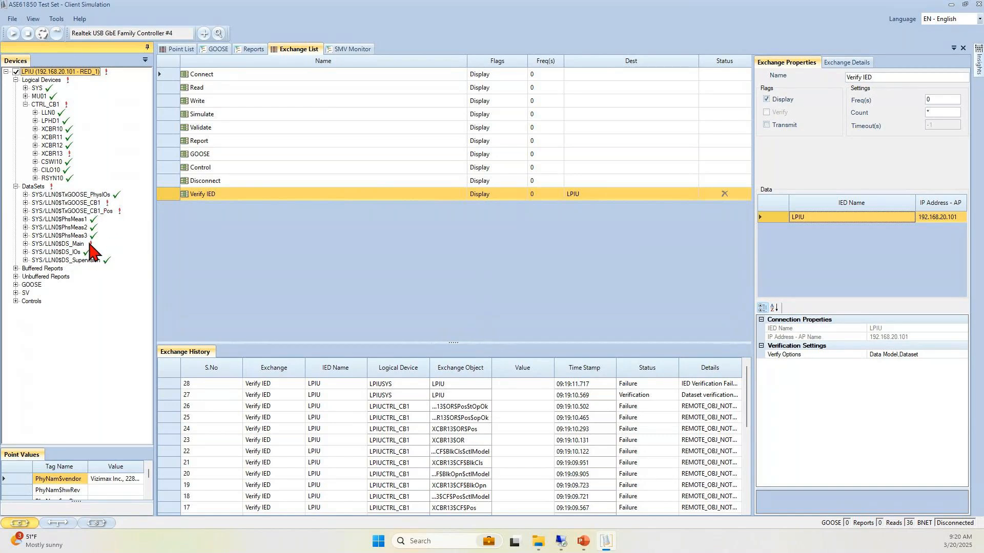
Step: Widen the device tree and examine the verification marks on the elements of dataset TxGOOSE_CB1
left_click(25, 203)
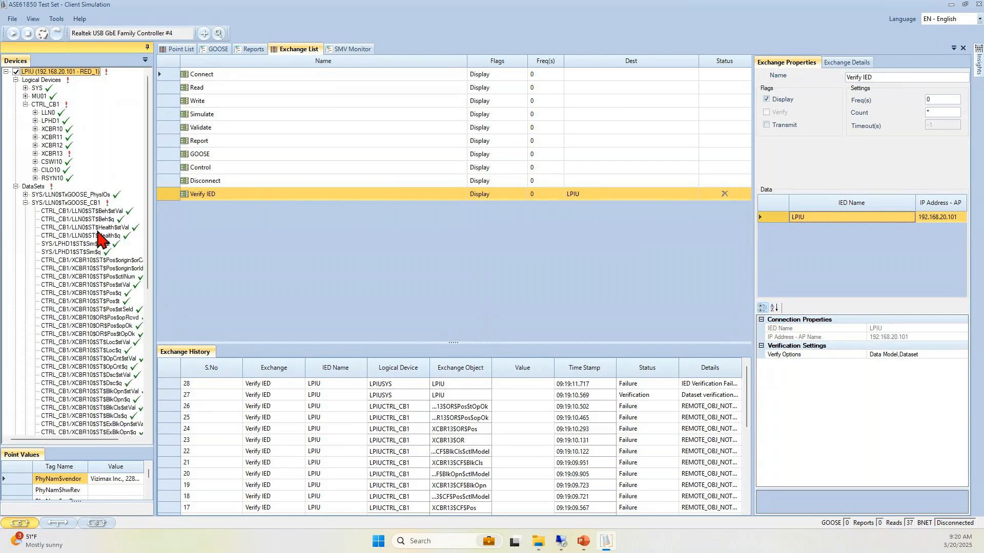
left_click_drag(156, 242, 206, 267)
scroll(154, 308, "down", 8)
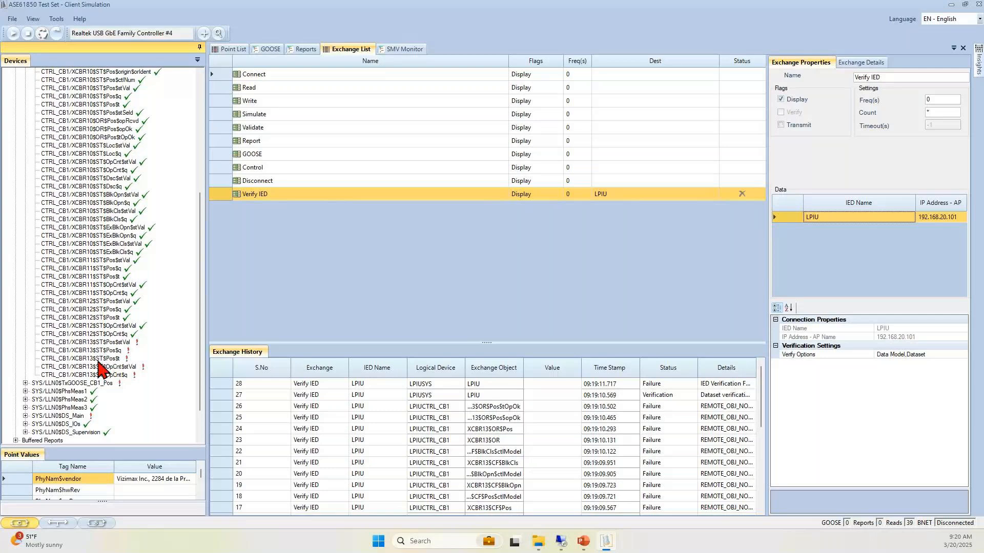
scroll(97, 371, "down", 2)
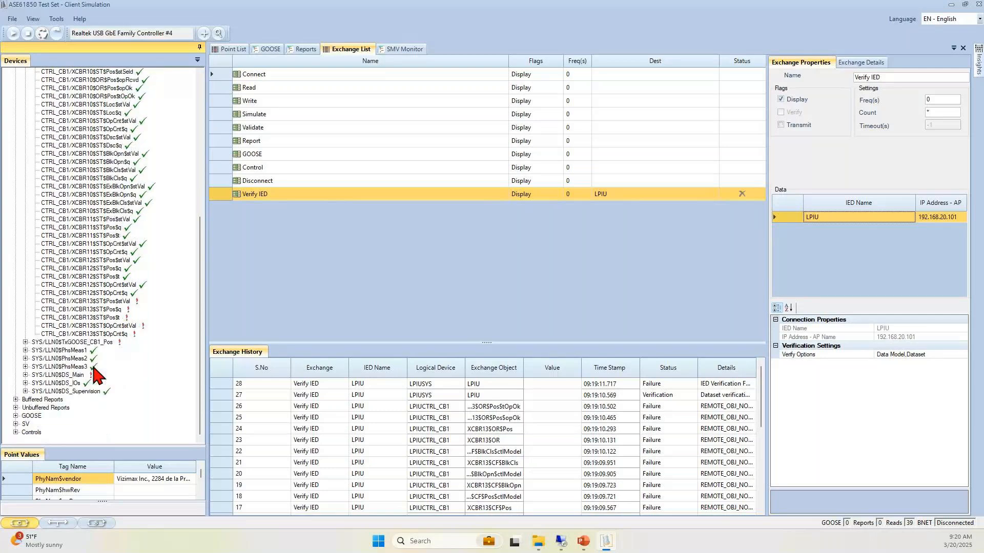
Step: Examine the element marks of dataset DS_Main, and collapse the Logical Devices and DataSets branches
left_click(25, 375)
scroll(119, 385, "down", 3)
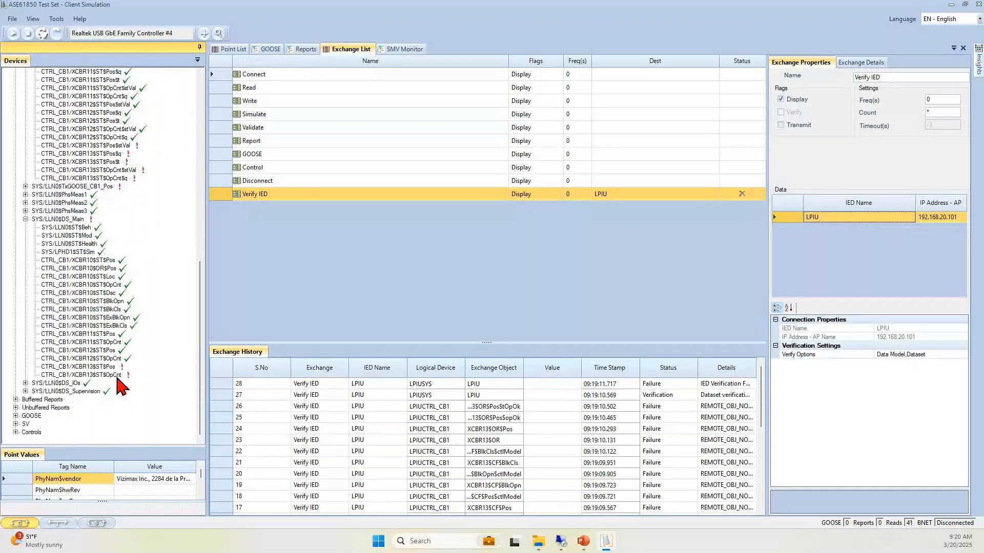
mouse_move(113, 372)
scroll(93, 283, "up", 16)
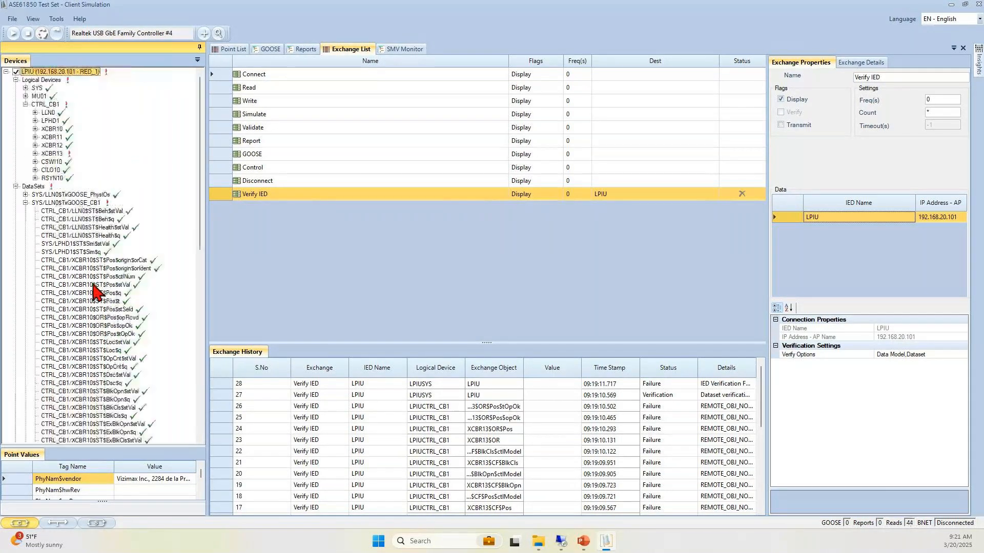
left_click(16, 80)
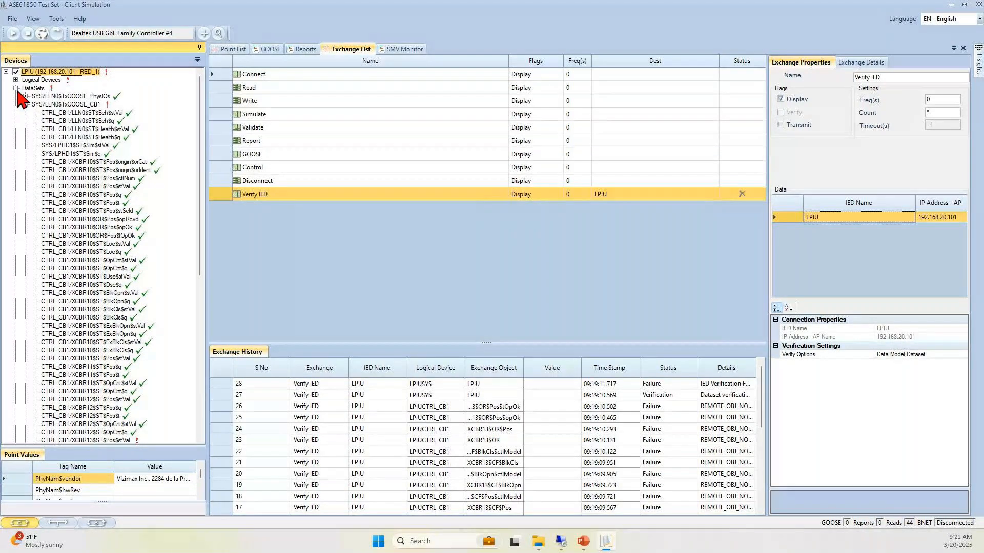
left_click(16, 88)
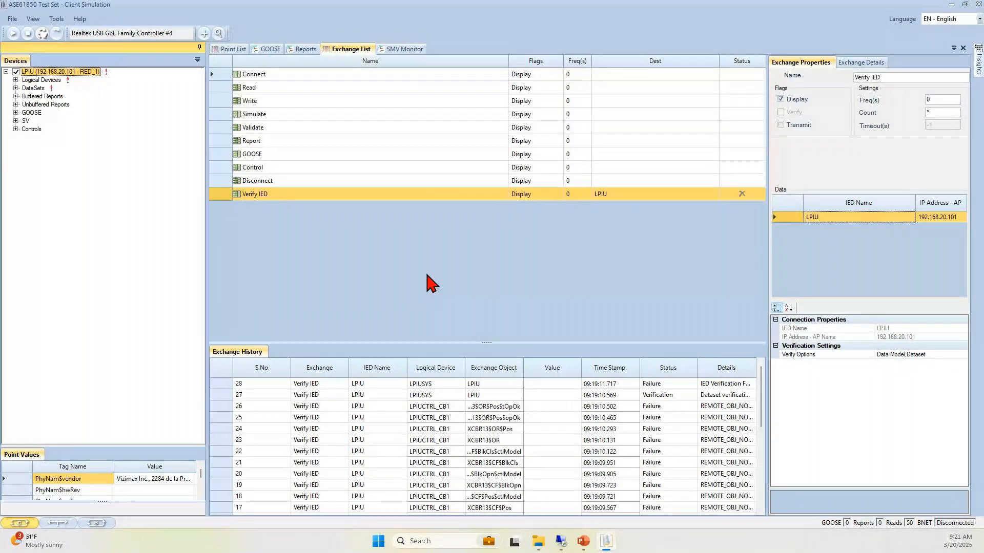
Step: Switch to PowerPoint, present the slide "Verify IED – Data mismatch" full screen, and return to the ASE61850 Test Set
left_click(583, 542)
left_click(86, 506)
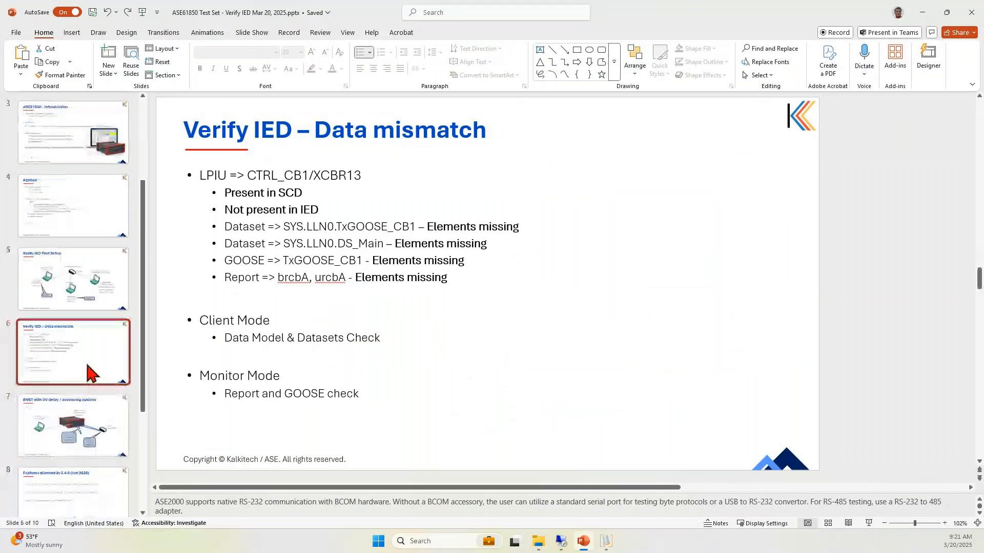
left_click(868, 523)
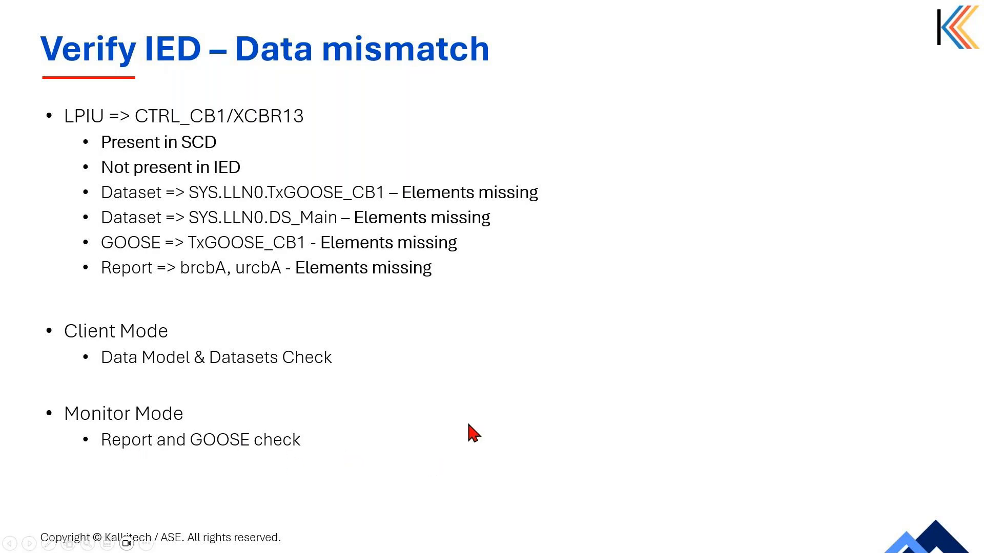
key("Escape")
left_click(607, 542)
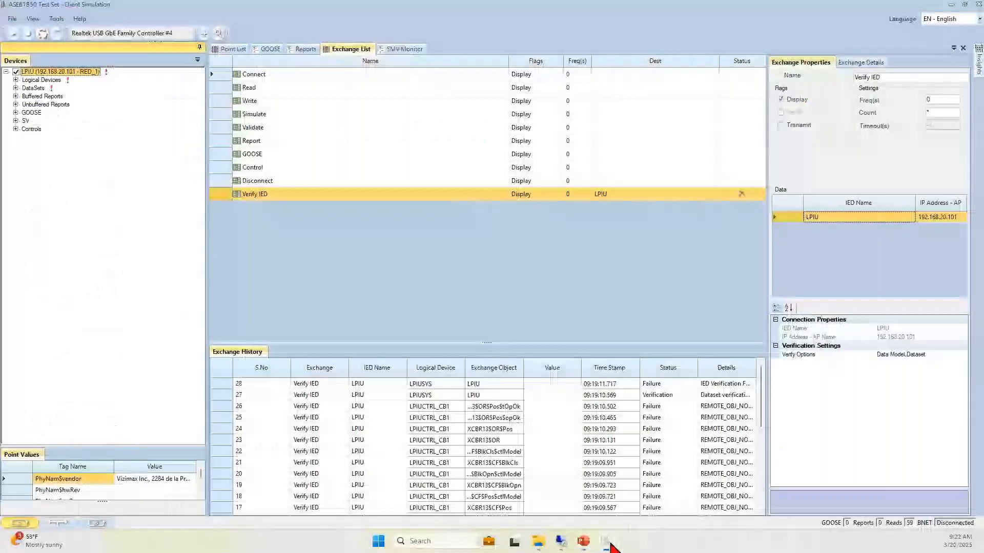
Step: Remove the LPIU from the devices and start configuring IEDs from an SCL file
right_click(69, 73)
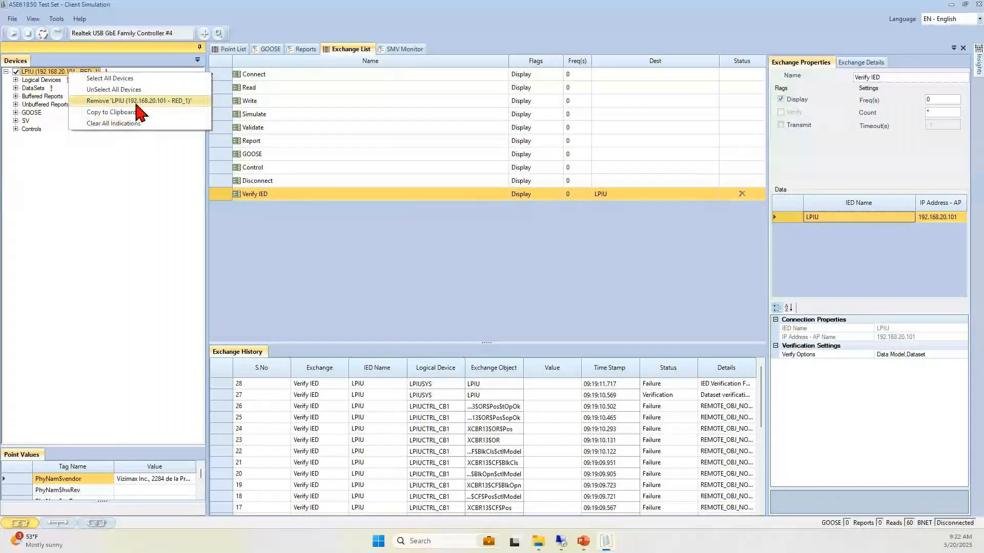
left_click(136, 105)
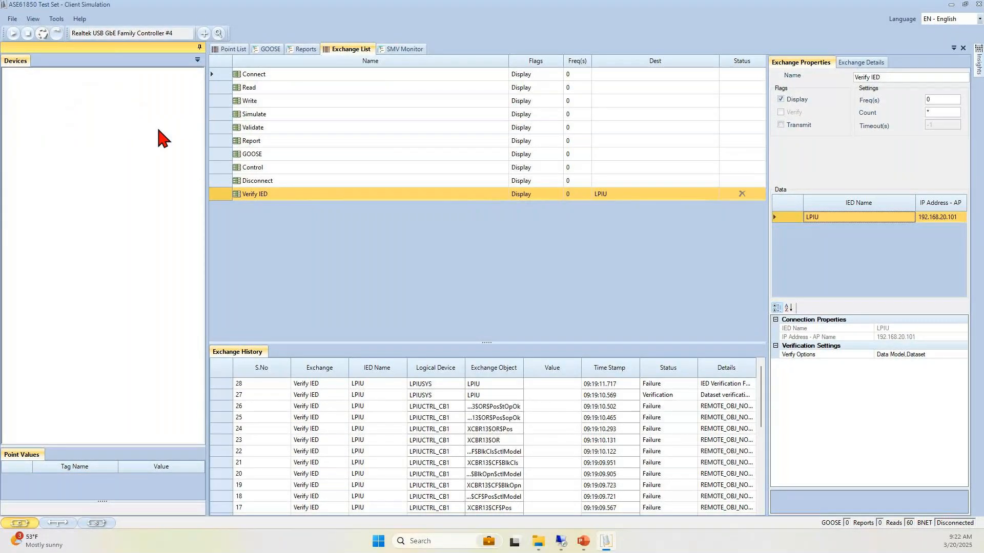
left_click(203, 34)
left_click(573, 353)
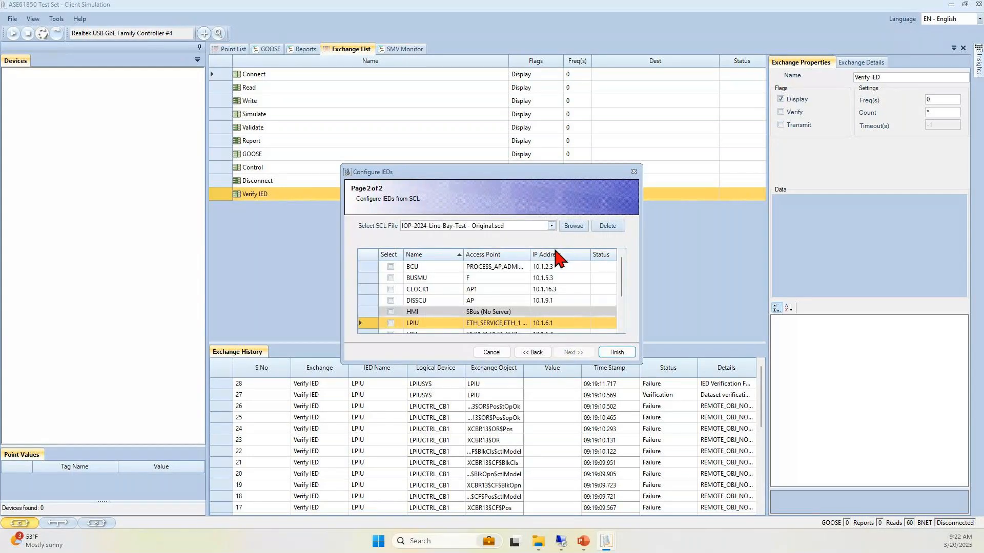
Step: Delete IOP-2024-Line-Bay-Test - Modified.scd from the SCL file list and load it again from the Webinar - 2025 Mar folder
scroll(584, 308, "down", 1)
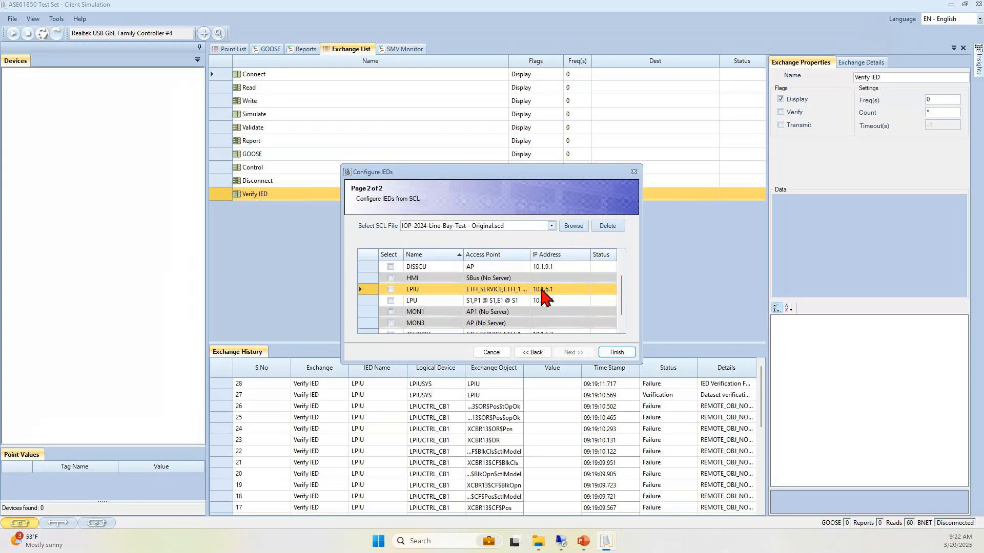
left_click(551, 227)
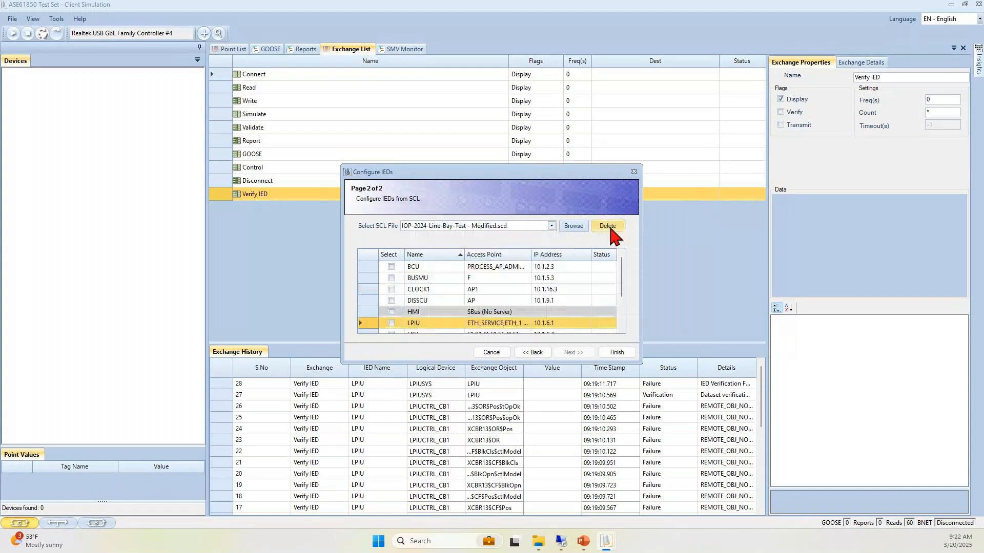
left_click(608, 224)
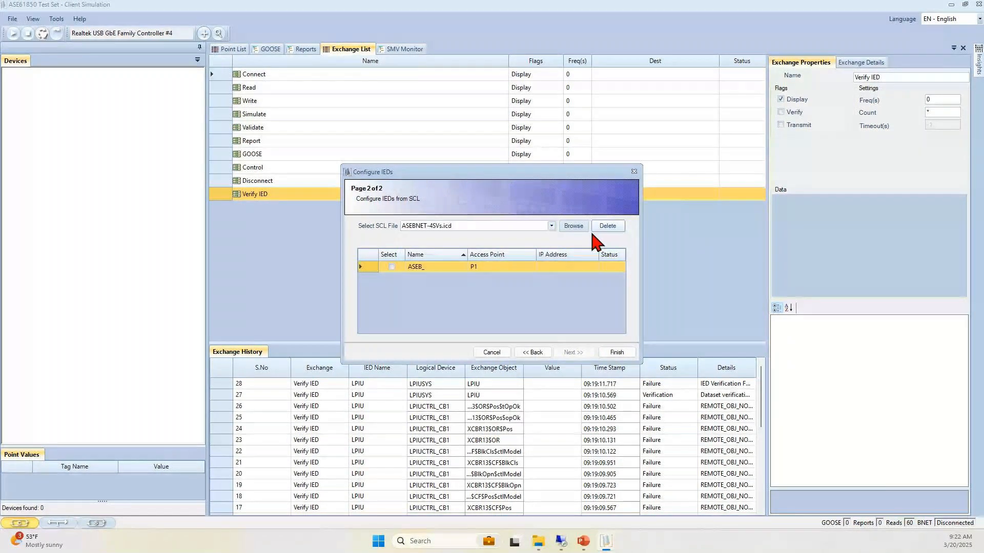
left_click(577, 226)
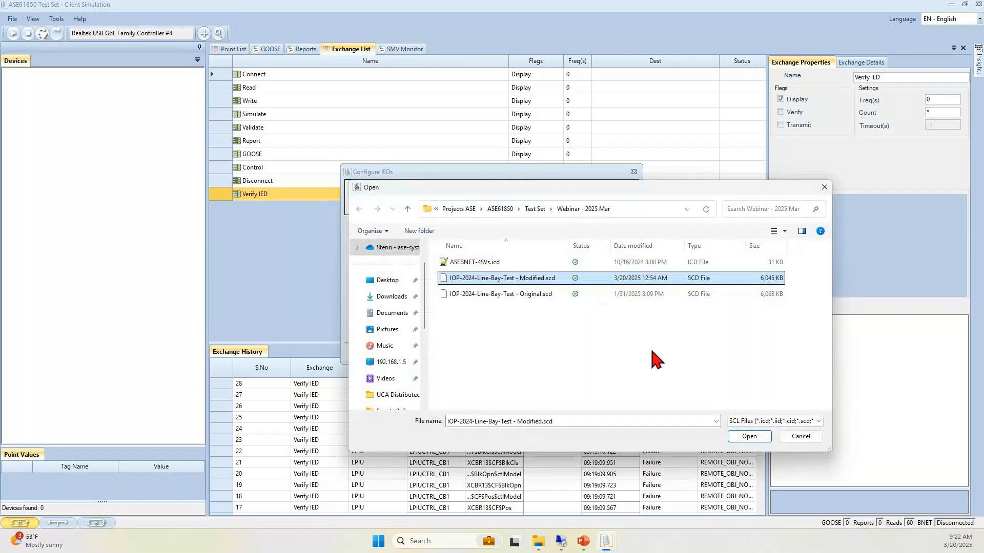
left_click(749, 436)
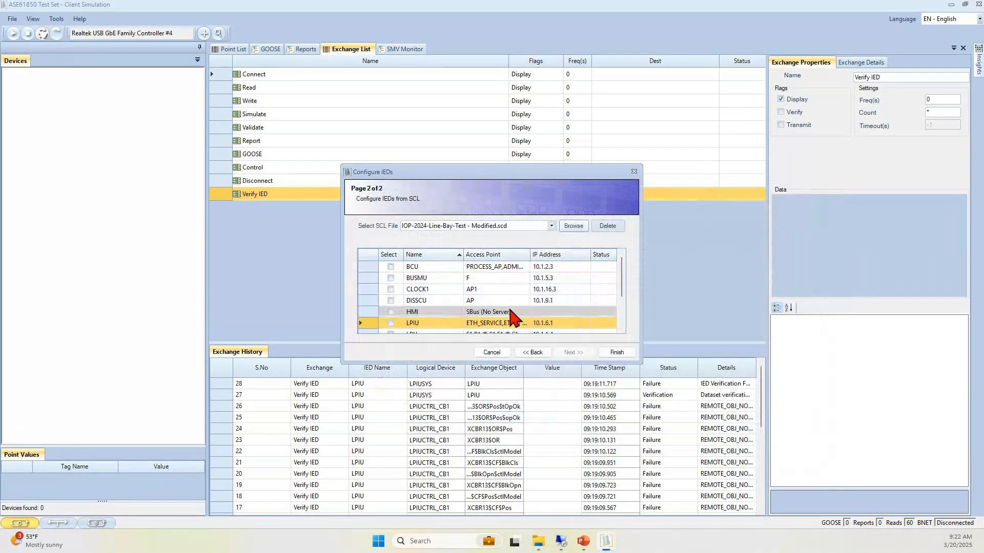
Step: Set the LPIU's IP address to 192.168.20.101 and add it as a device from the modified SCD
scroll(512, 318, "down", 1)
left_click(549, 289)
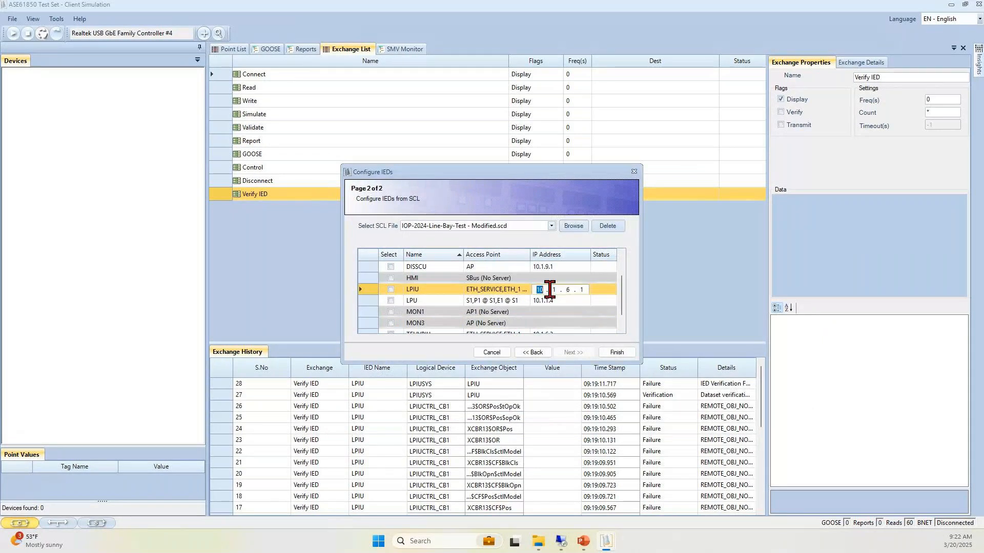
type("192 . 168 . 20 . 101")
left_click(450, 289)
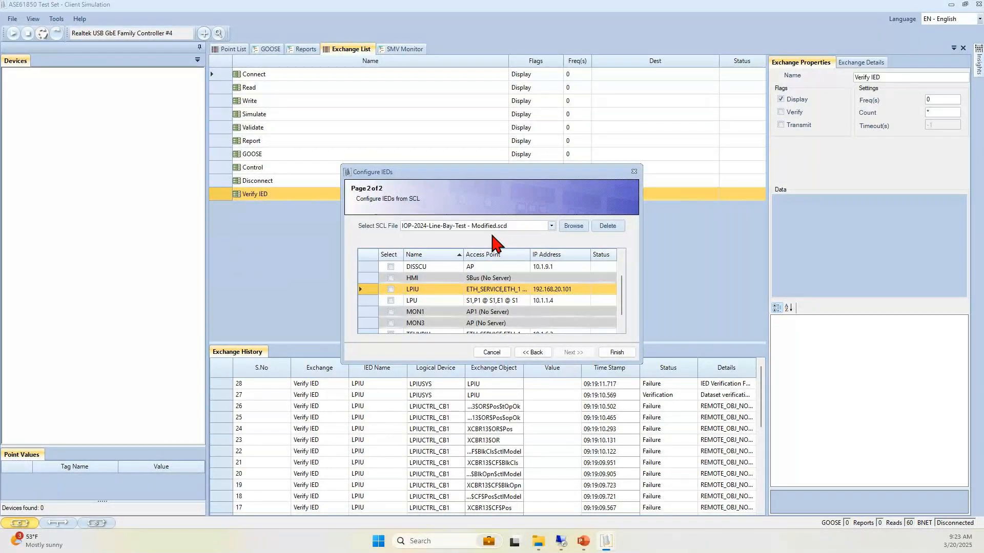
left_click(390, 289)
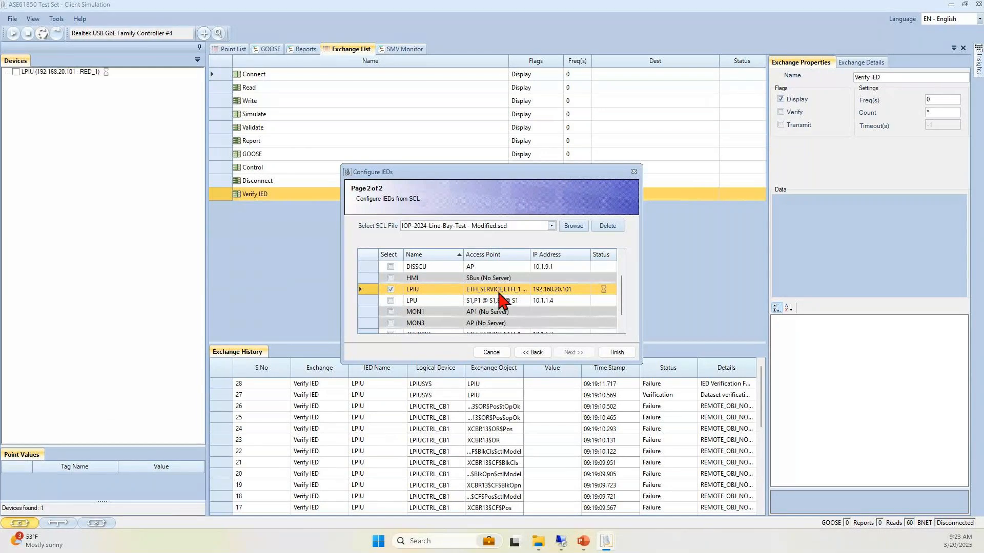
left_click(626, 353)
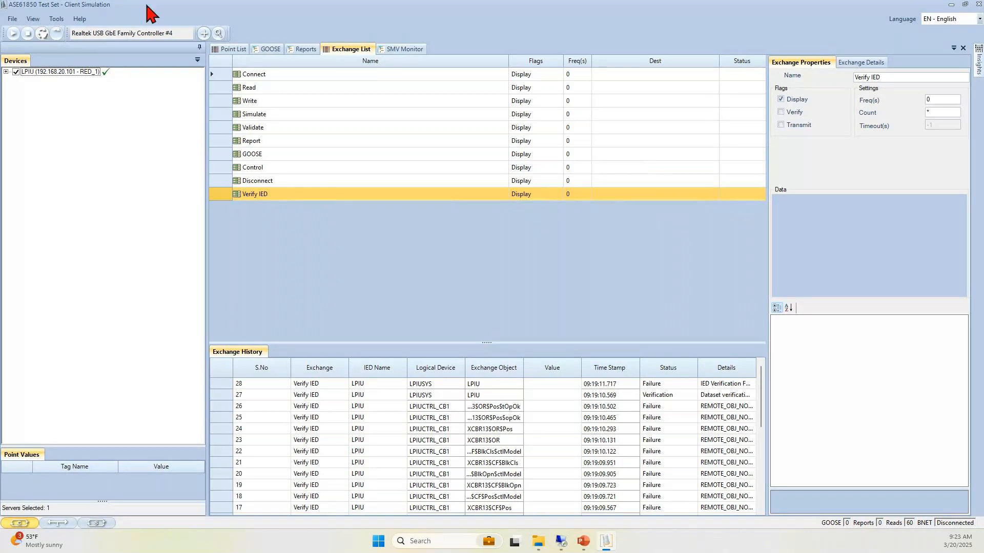
Step: Go from the LPIU's GOOSE control block gcb02 to its dataset TxGOOSE_CB1 and examine the elements
left_click(6, 71)
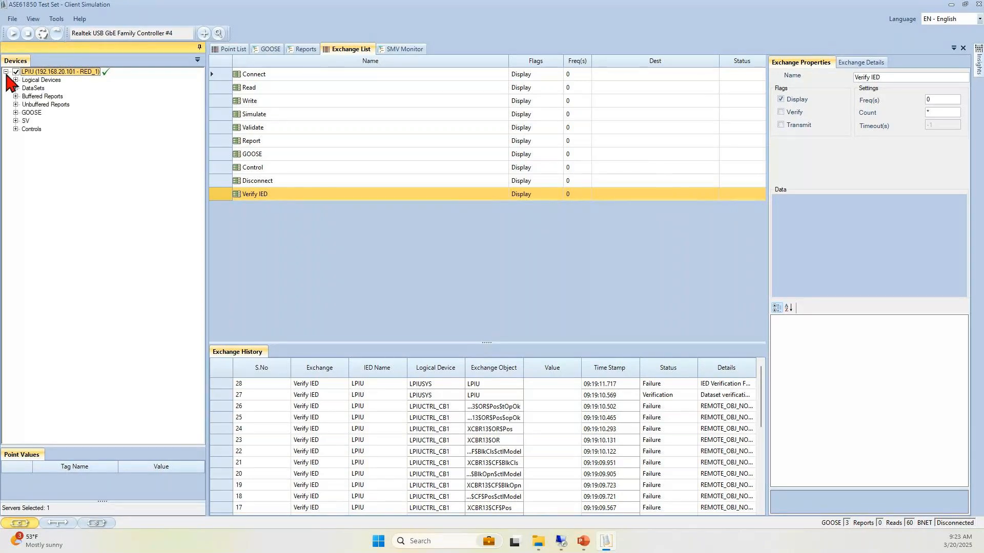
left_click(16, 113)
right_click(50, 130)
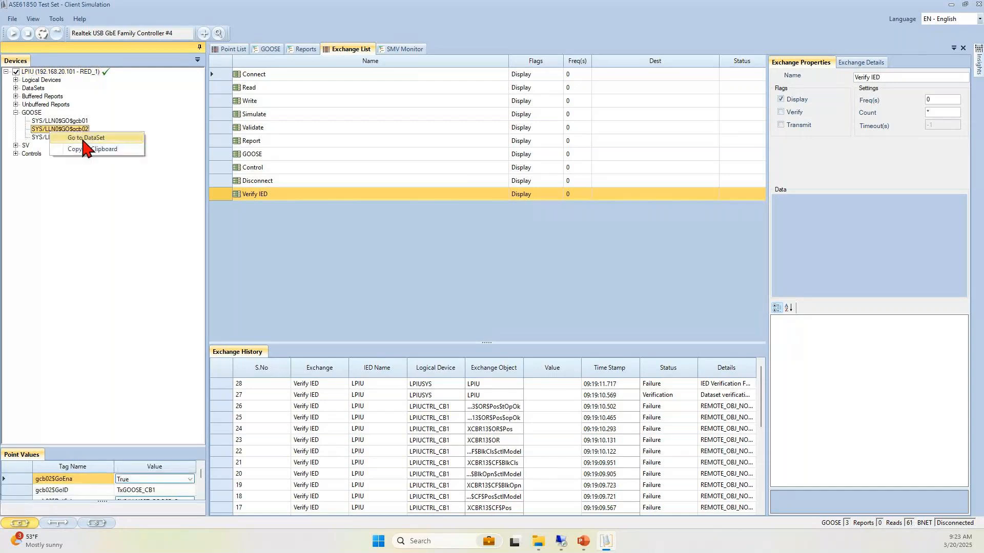
left_click(84, 138)
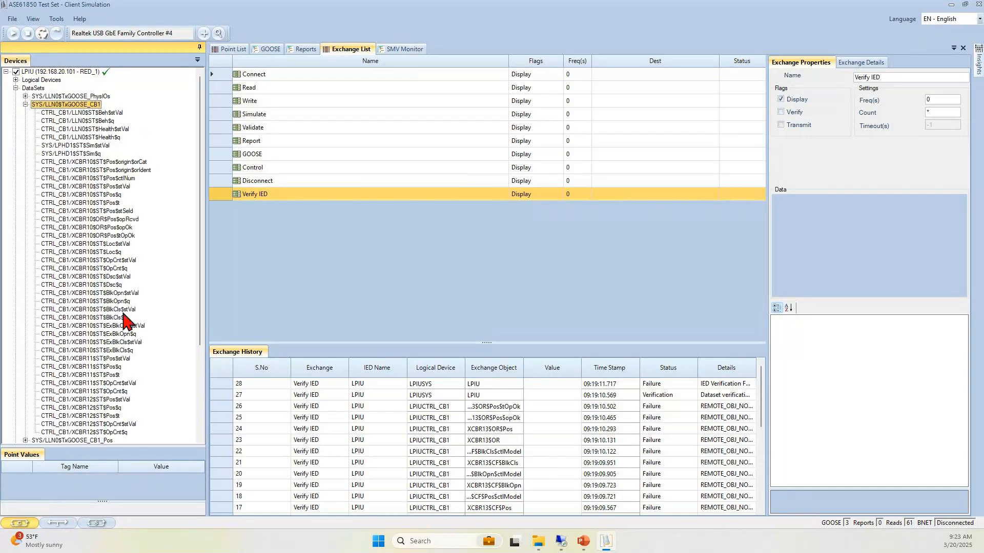
scroll(118, 326, "down", 4)
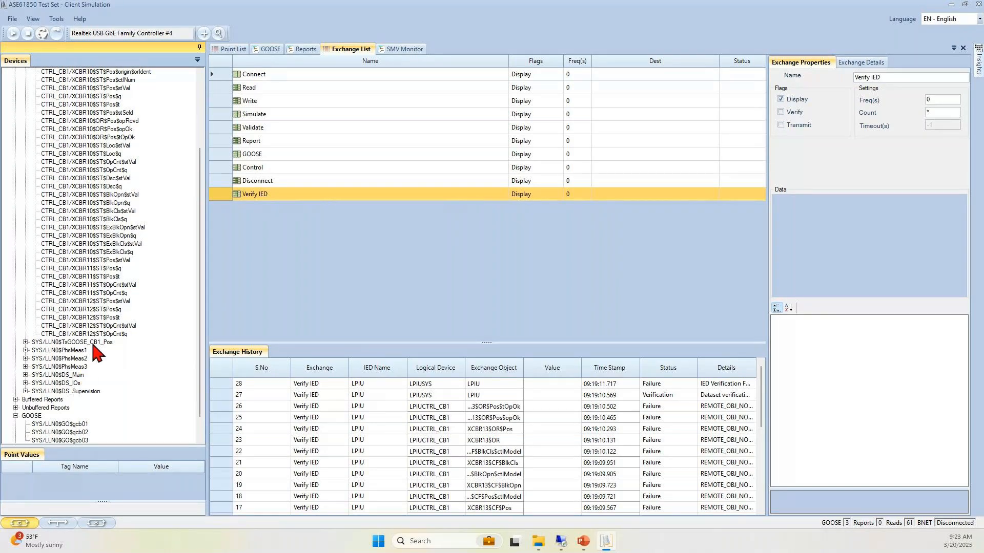
Step: Expand the LPIU's buffered reports and go from brcbA01 to its dataset to examine the elements
scroll(97, 348, "down", 1)
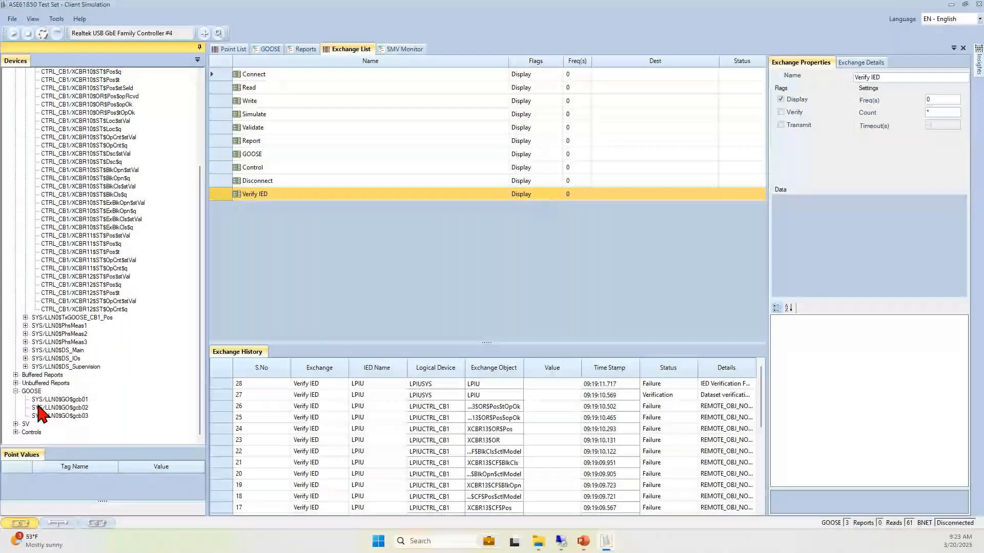
left_click(16, 375)
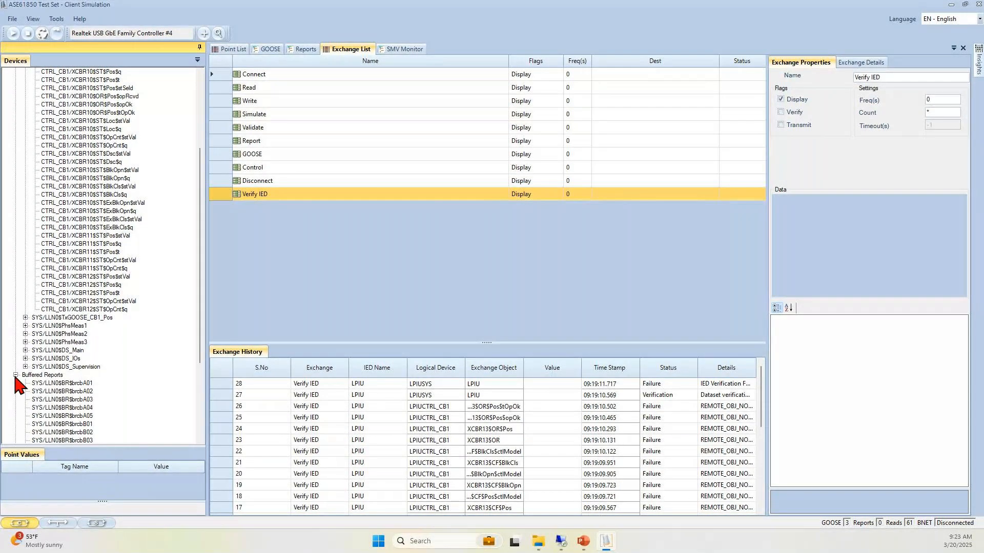
scroll(31, 370, "down", 2)
right_click(72, 335)
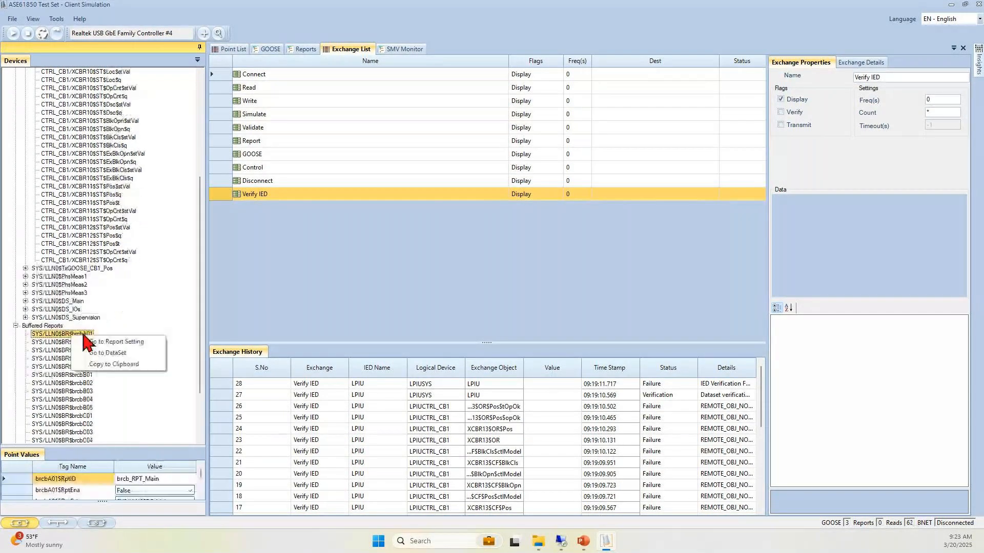
left_click(117, 353)
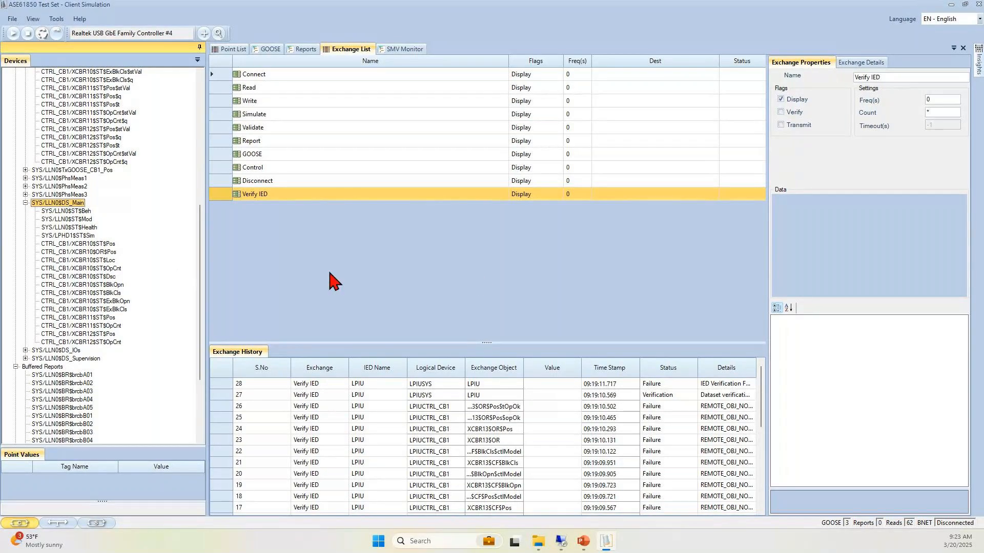
Step: Show the reports view and display all attributes of buffered report brcbA01 in an enlarged point values area
left_click(270, 48)
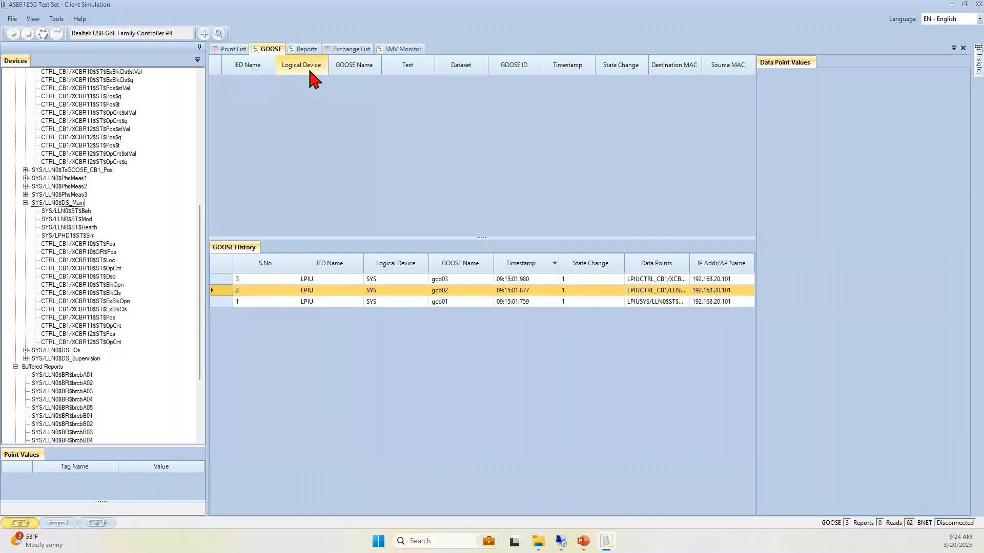
left_click(306, 49)
left_click(80, 302)
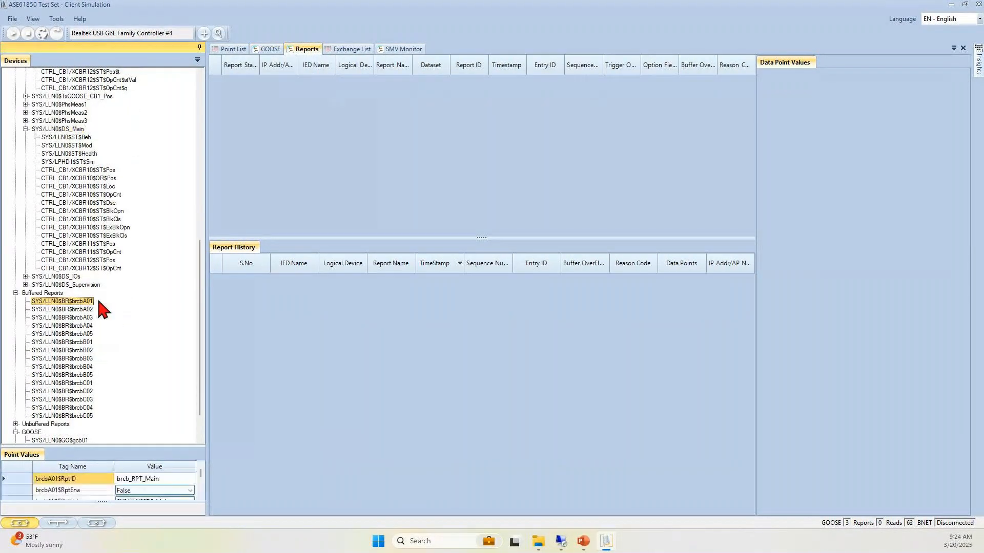
left_click_drag(130, 446, 134, 353)
scroll(137, 301, "down", 4)
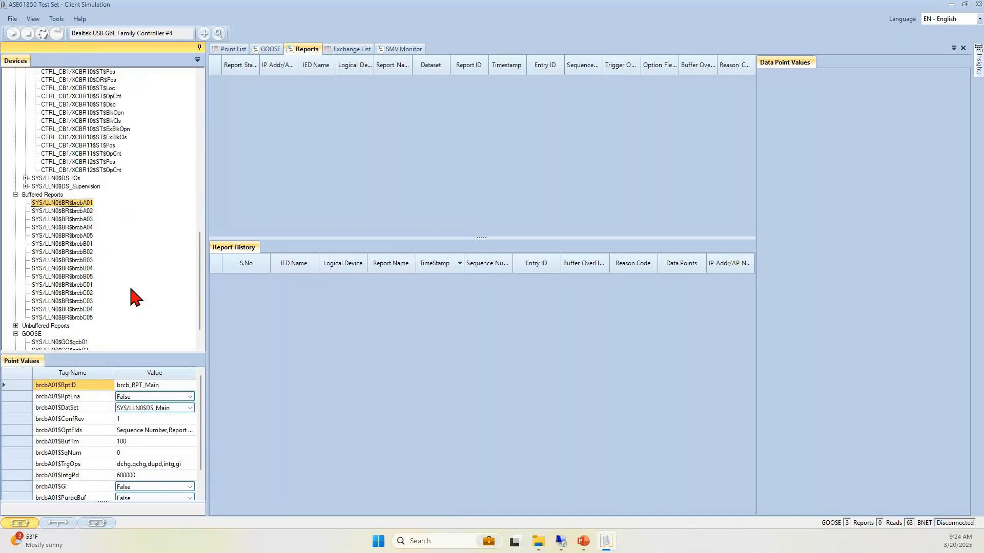
scroll(132, 287, "down", 2)
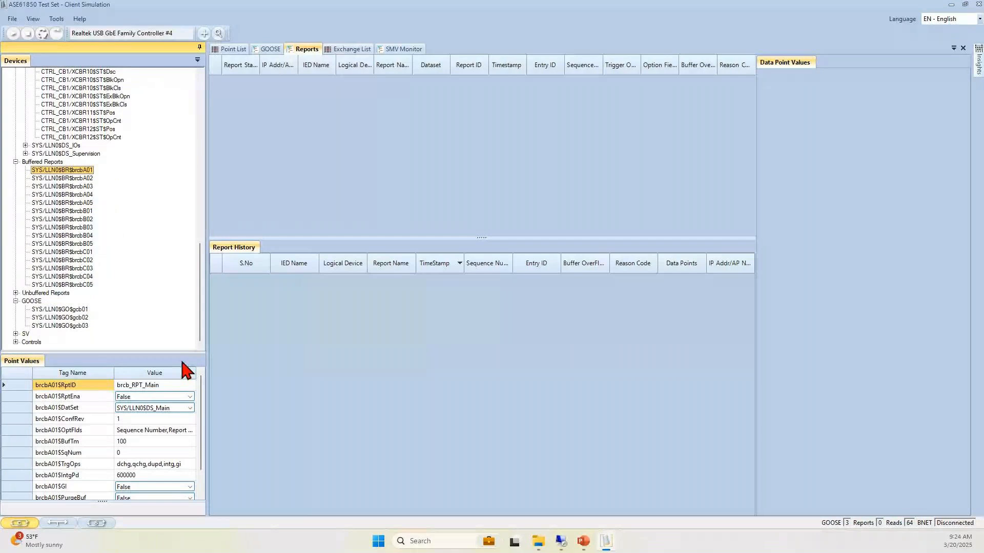
left_click_drag(176, 352, 181, 292)
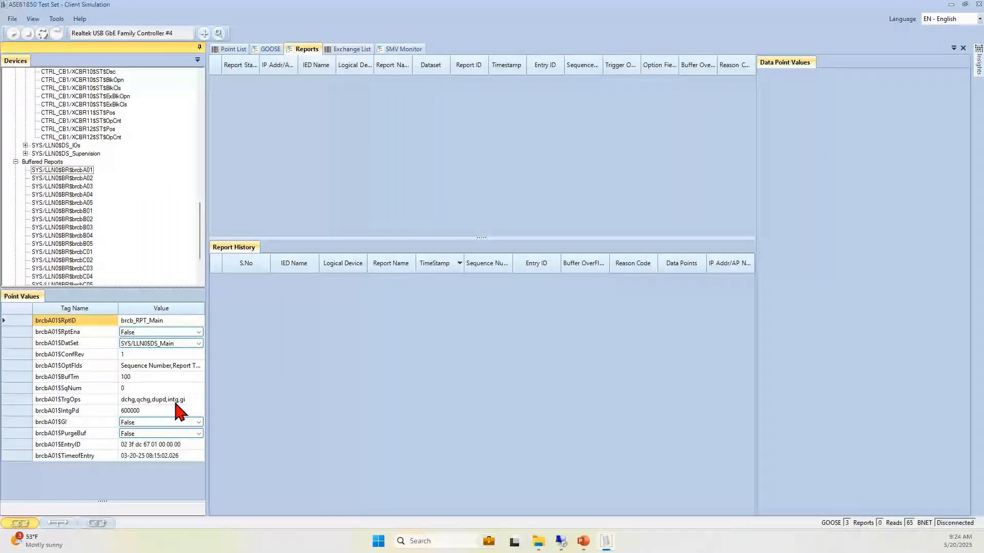
Step: Set the integrity period (IntgPd) of buffered report brcbA01 to 10000
left_click(125, 412)
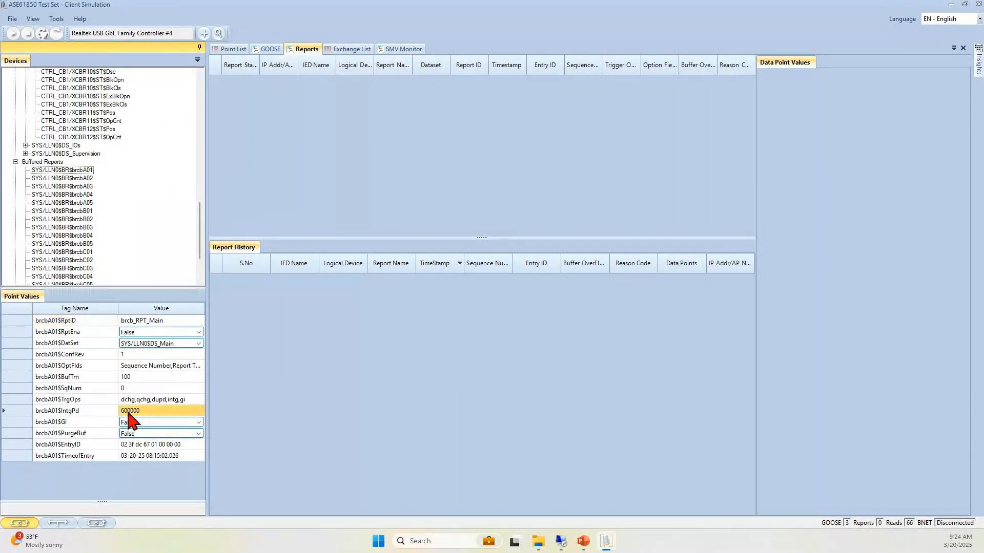
left_click(129, 411)
left_click_drag(128, 411, 118, 411)
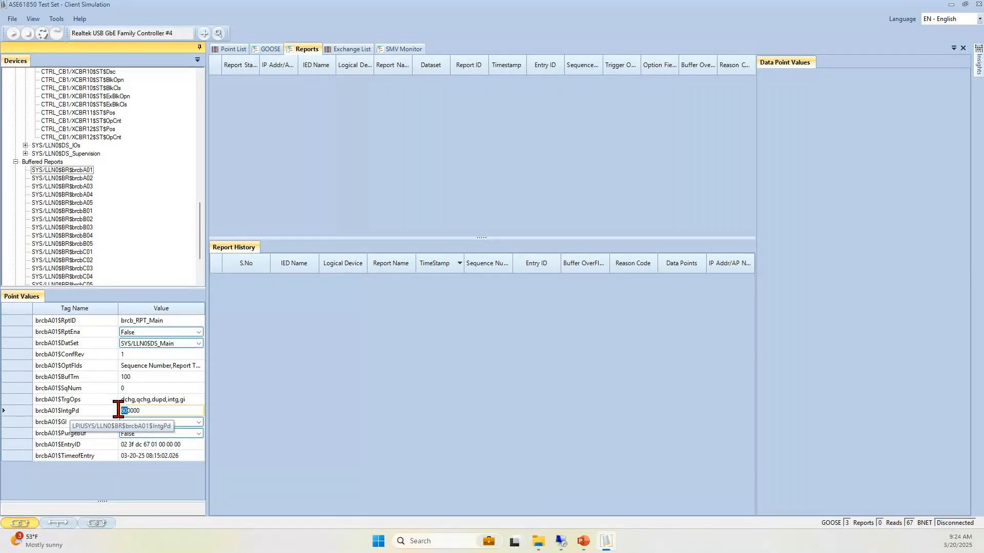
type("1")
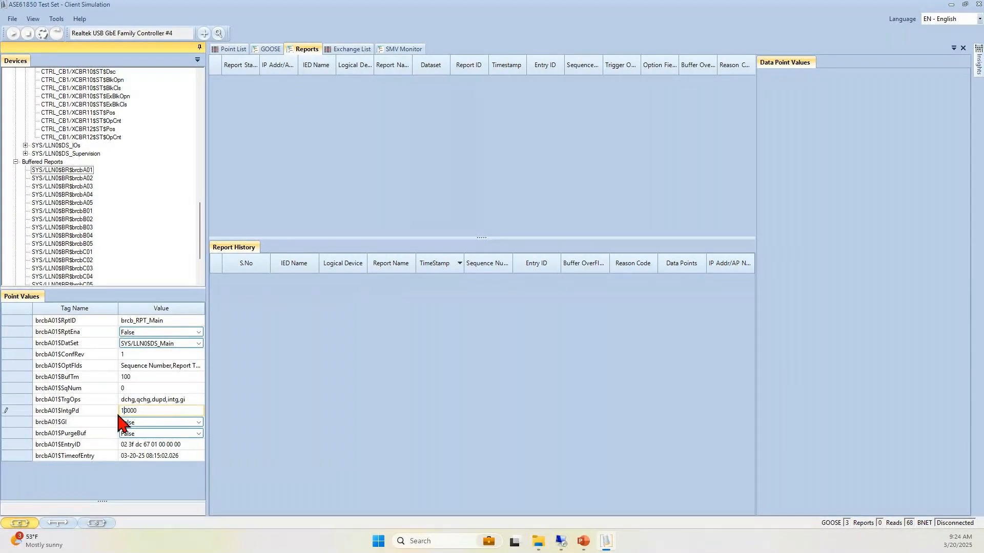
key("Return")
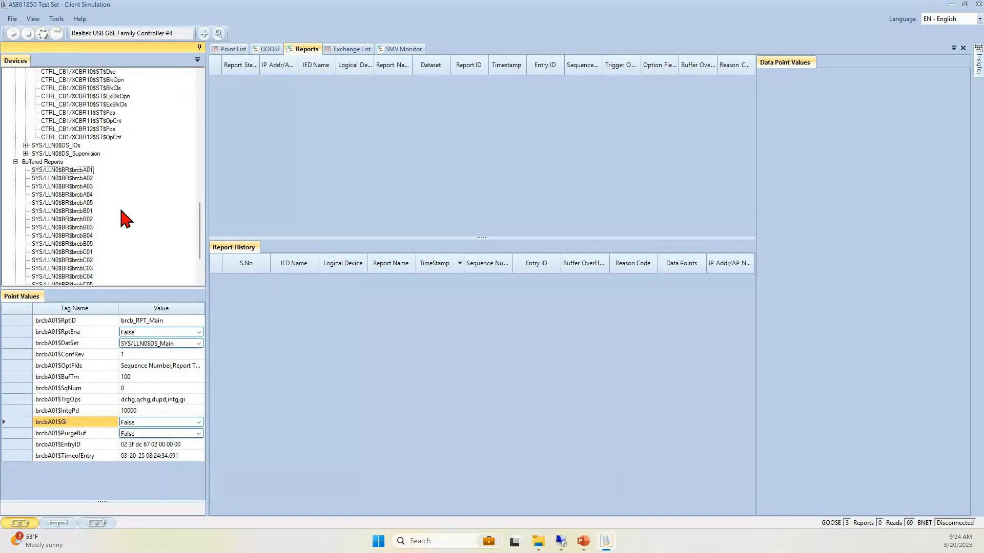
Step: Enable buffered report brcbA01 by setting its RptEna attribute to True
left_click(199, 335)
left_click(200, 333)
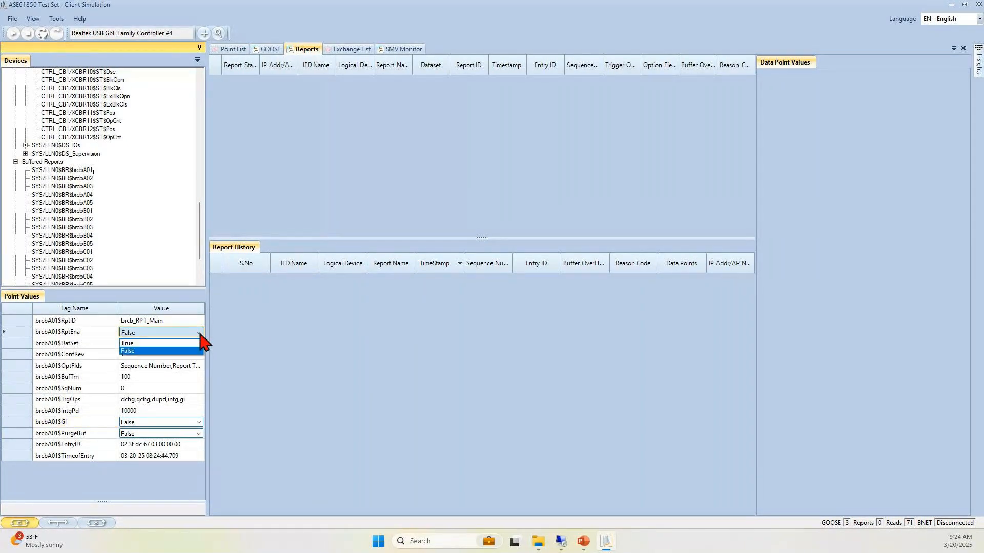
left_click(172, 345)
left_click(173, 346)
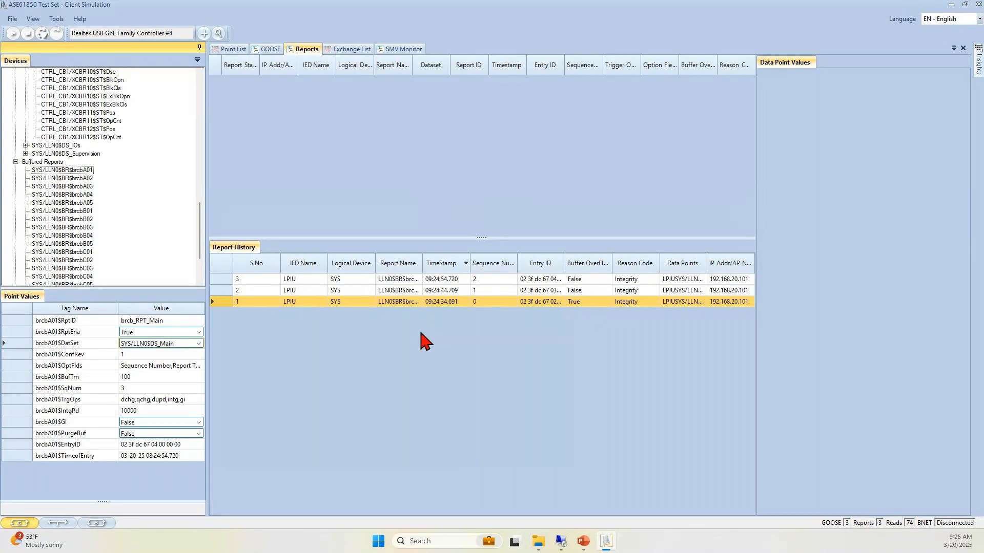
Step: Compare the GOOSE and report histories and examine the data point values of the newest brcbA01 report with widened columns
left_click(271, 49)
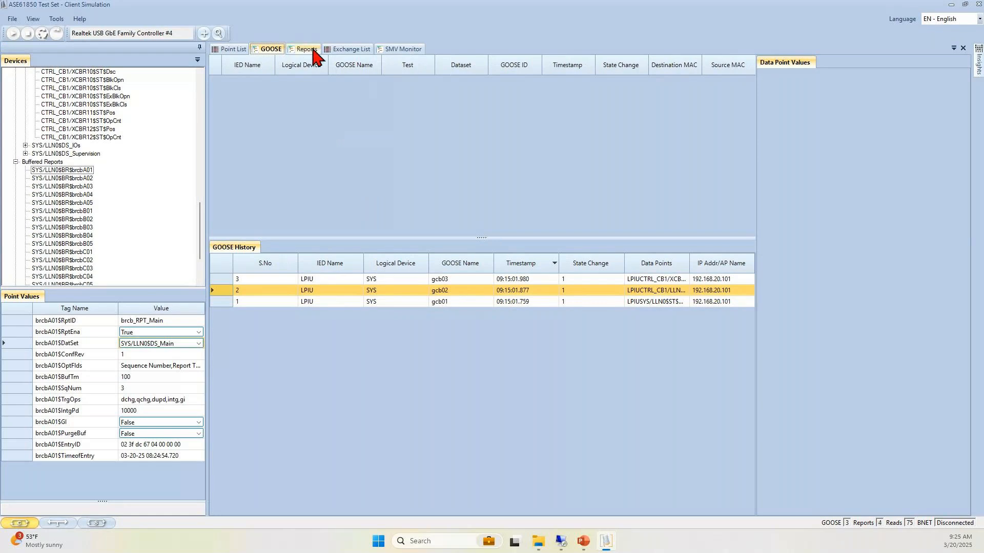
left_click(312, 49)
left_click(272, 49)
left_click(309, 51)
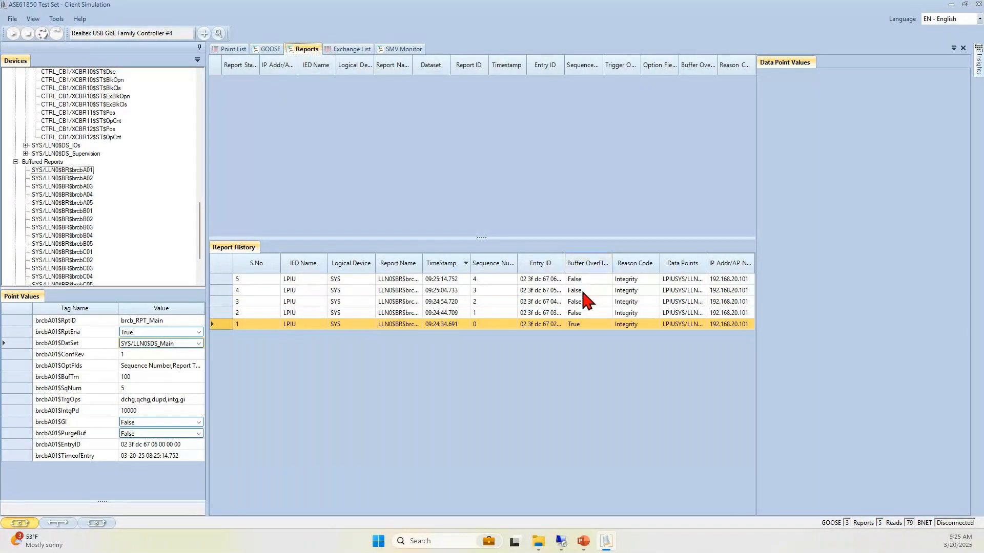
left_click(692, 277)
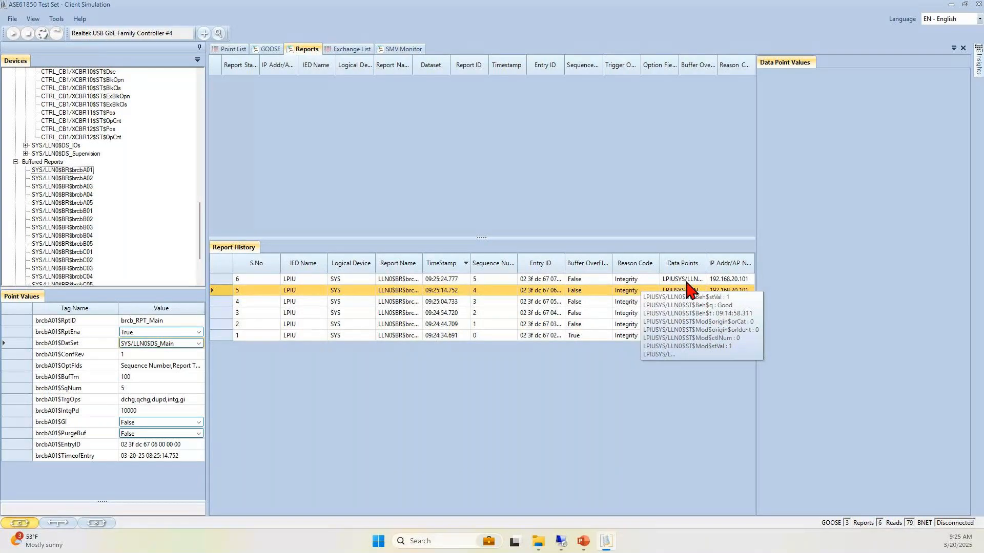
left_click(691, 280)
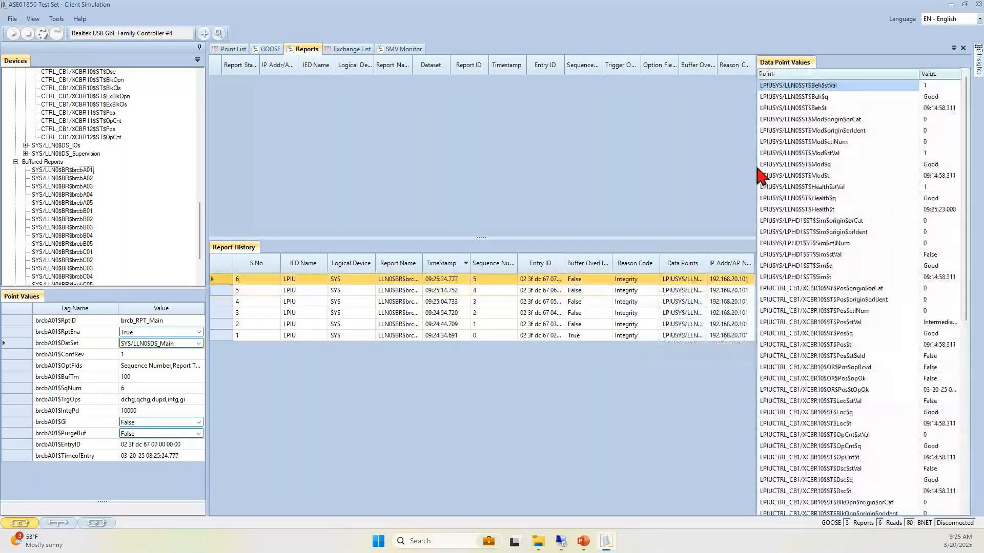
left_click_drag(757, 174, 723, 175)
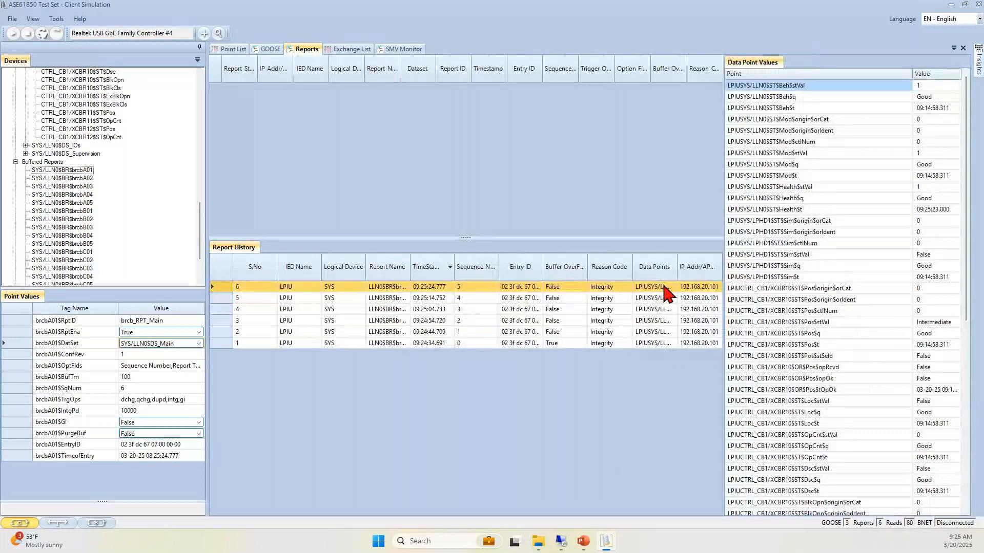
left_click_drag(912, 73, 874, 73)
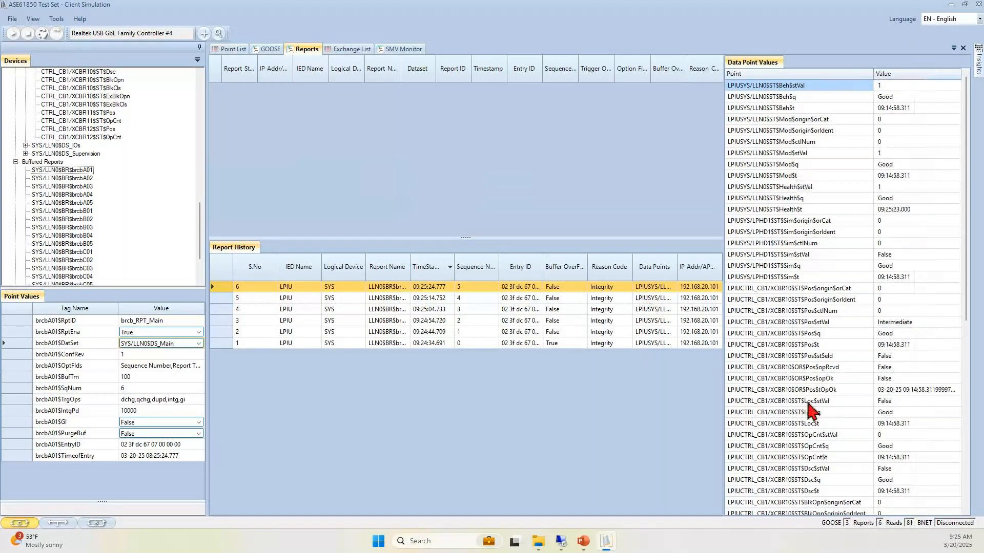
Step: Examine the data point values of the gcb02 message in the GOOSE history, fitting the column to its contents
left_click(271, 49)
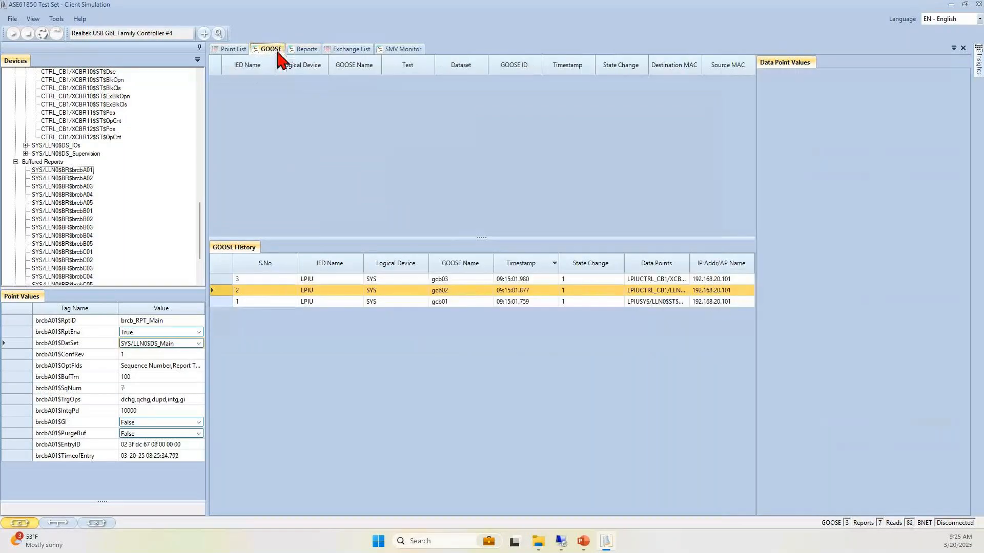
left_click(666, 293)
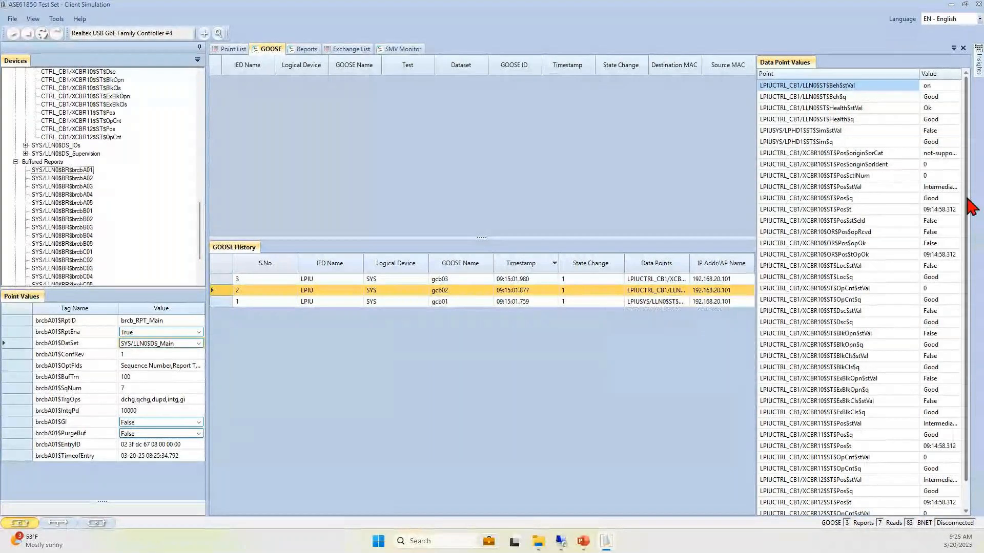
scroll(796, 281, "down", 1)
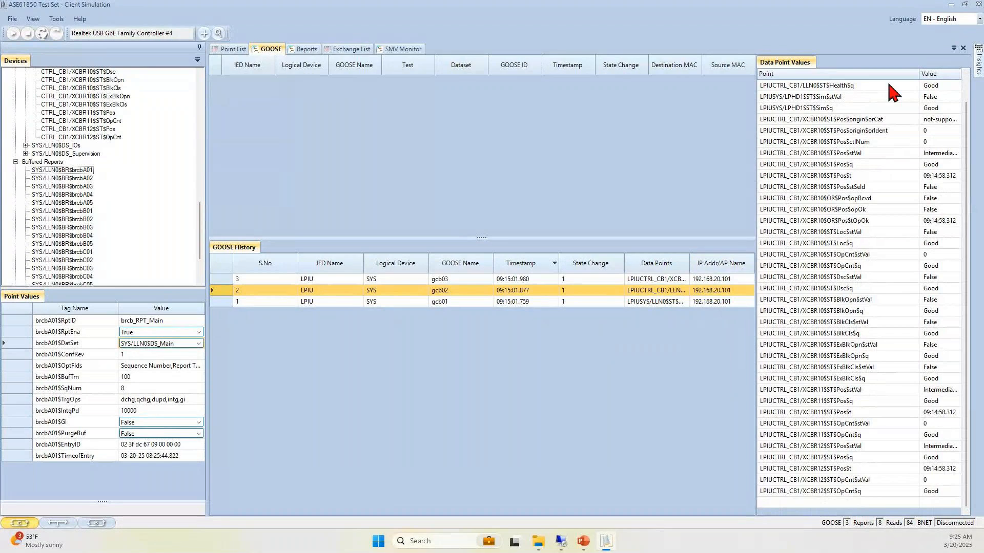
double_click(918, 73)
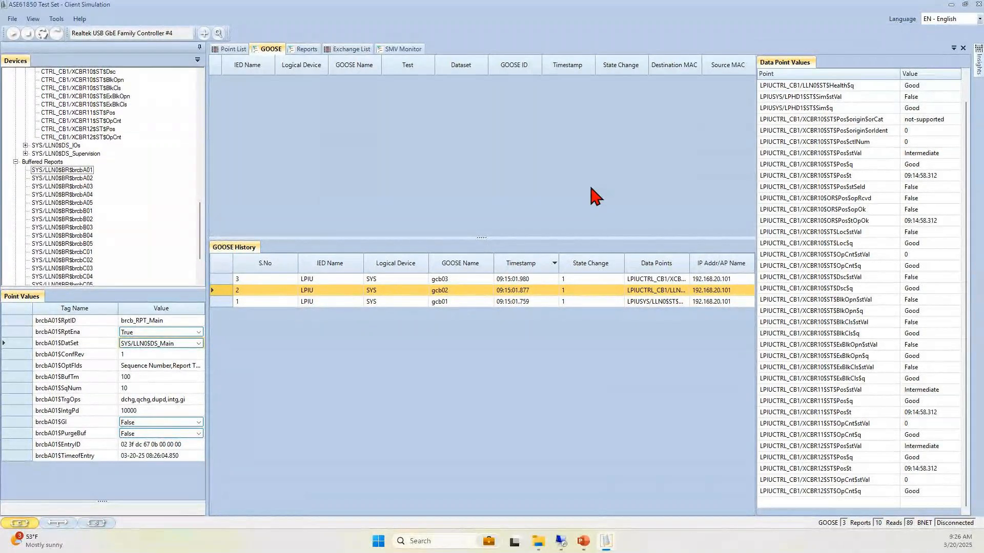
Step: Start another instance of ASE61850 Test Set and switch it to Monitor Mode with the messages view shown
left_click(417, 540)
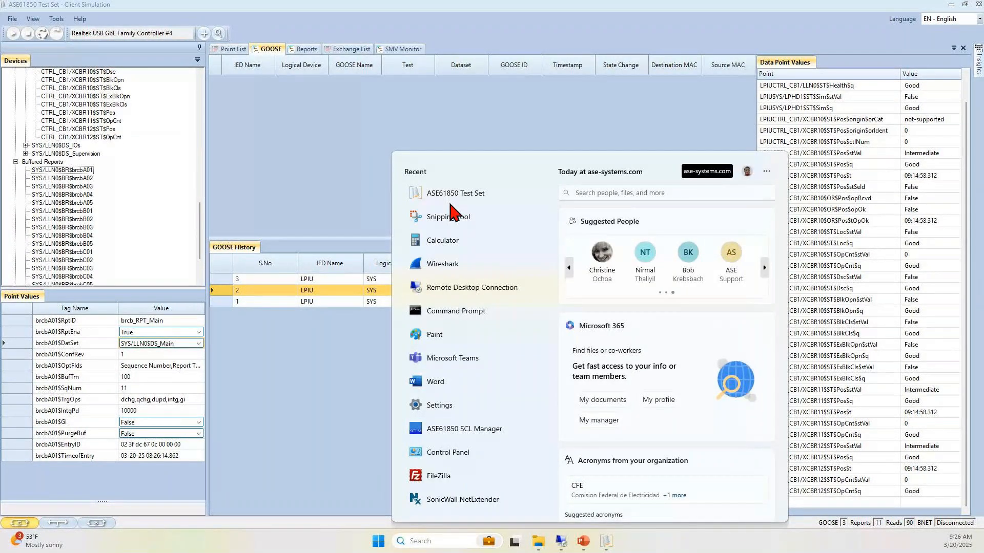
left_click(379, 192)
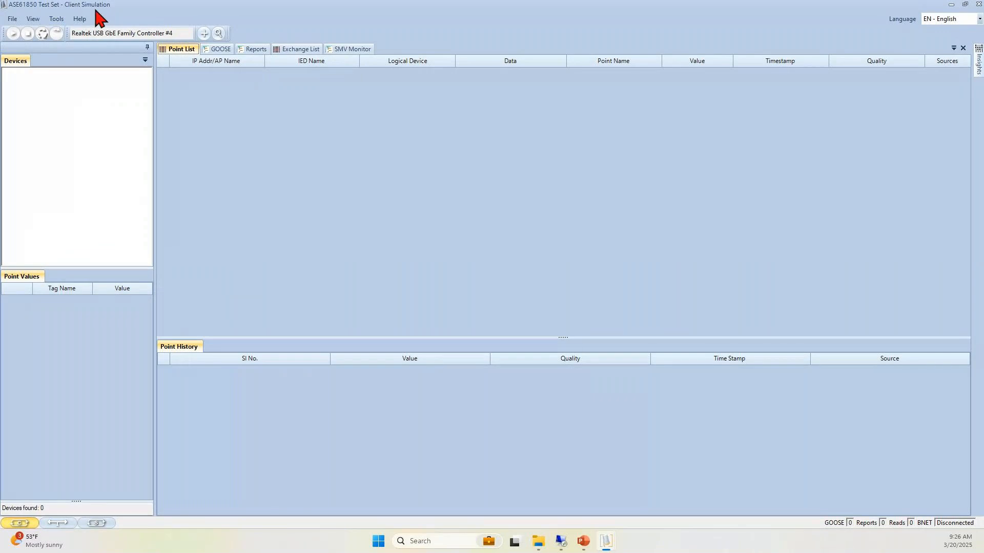
left_click(59, 521)
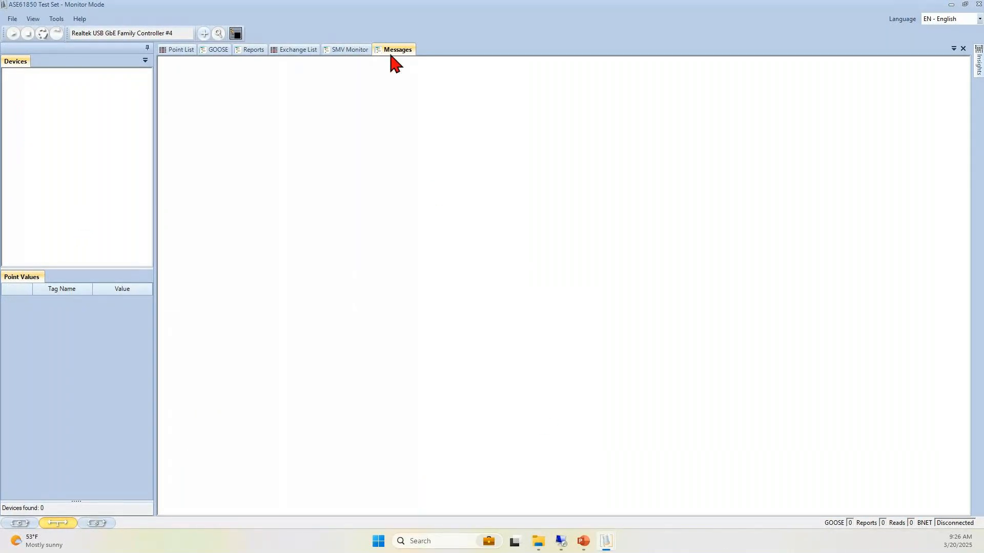
Step: Start configuring IEDs from an SCL file and select IOP-2024-Line-Bay-Test - Original.scd
left_click(203, 33)
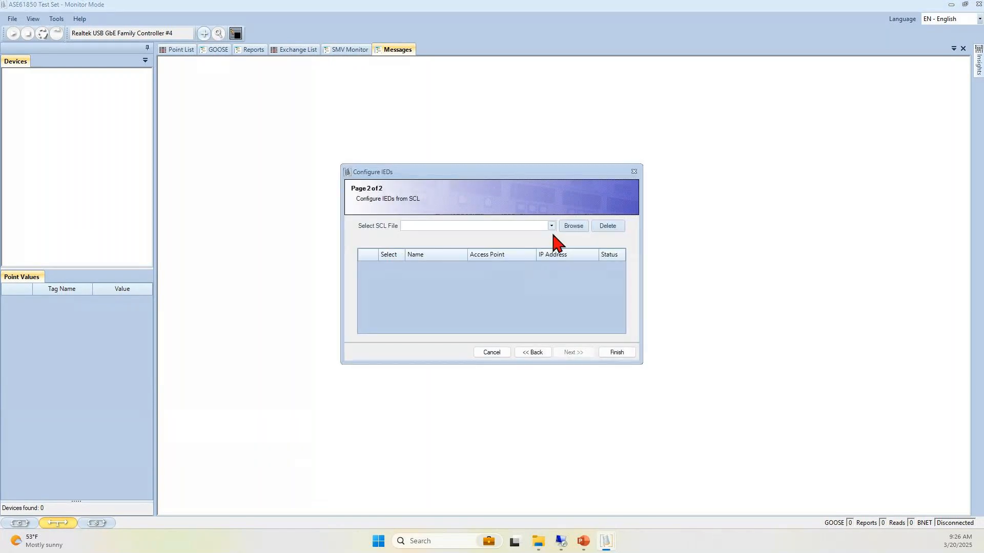
left_click(551, 226)
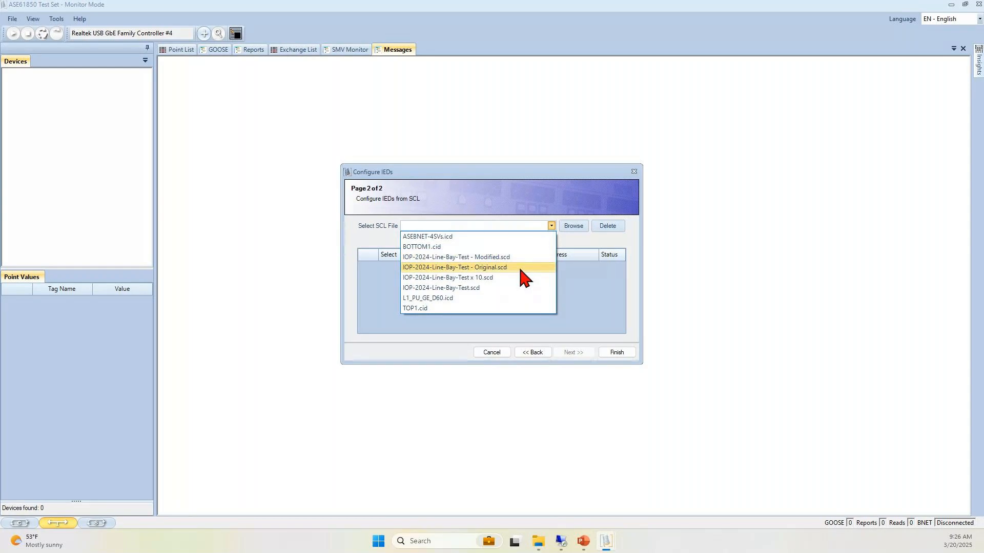
left_click(520, 267)
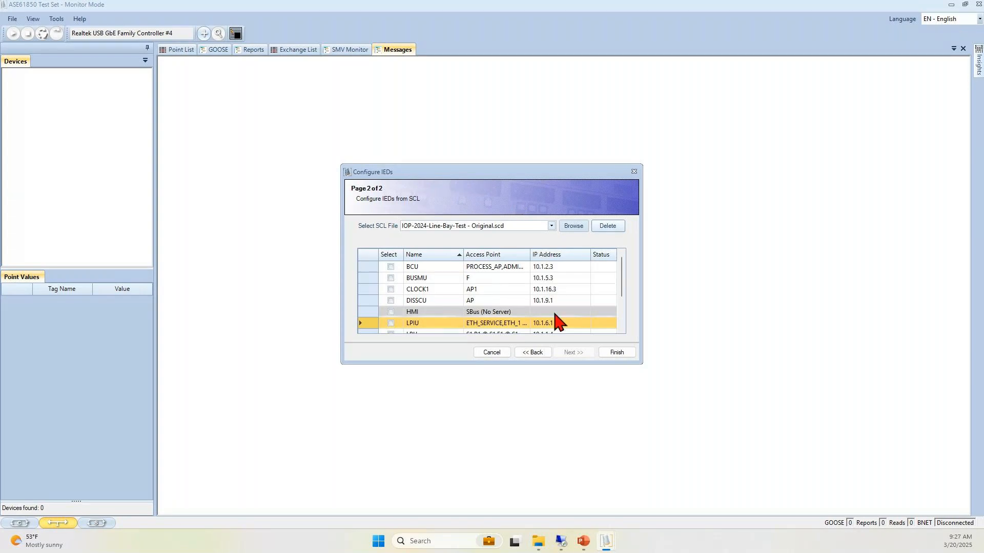
Step: Set the LPIU's IP address to 192.168.20.101, select it as a device to monitor and finish the IED configuration
left_click(547, 324)
type("192")
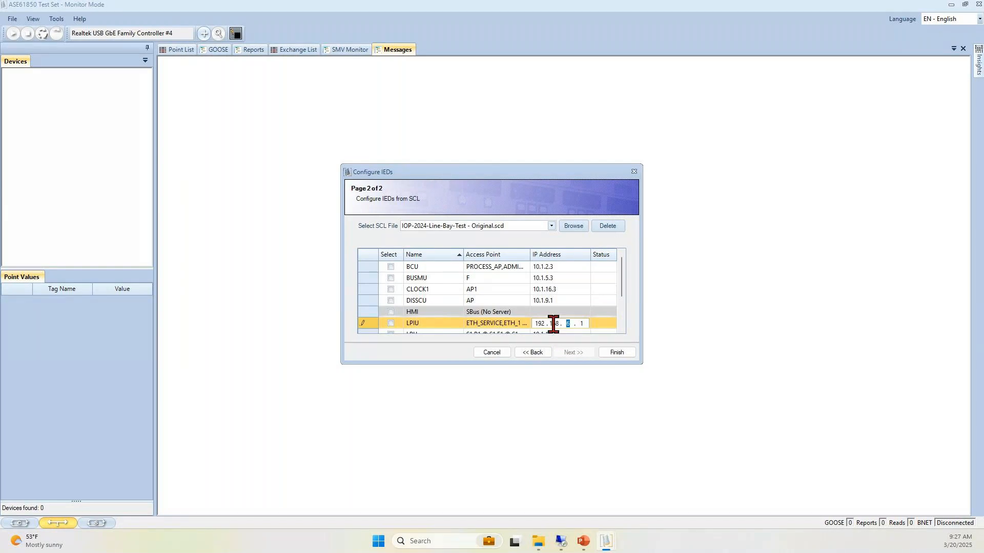
type("0")
key("period")
type("101")
left_click(491, 325)
scroll(493, 331, "down", 1)
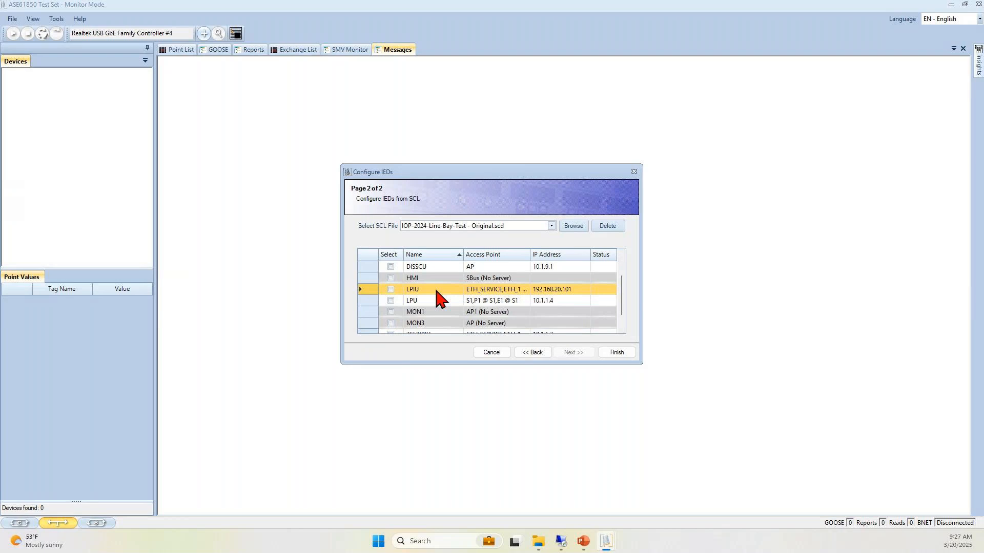
left_click(390, 289)
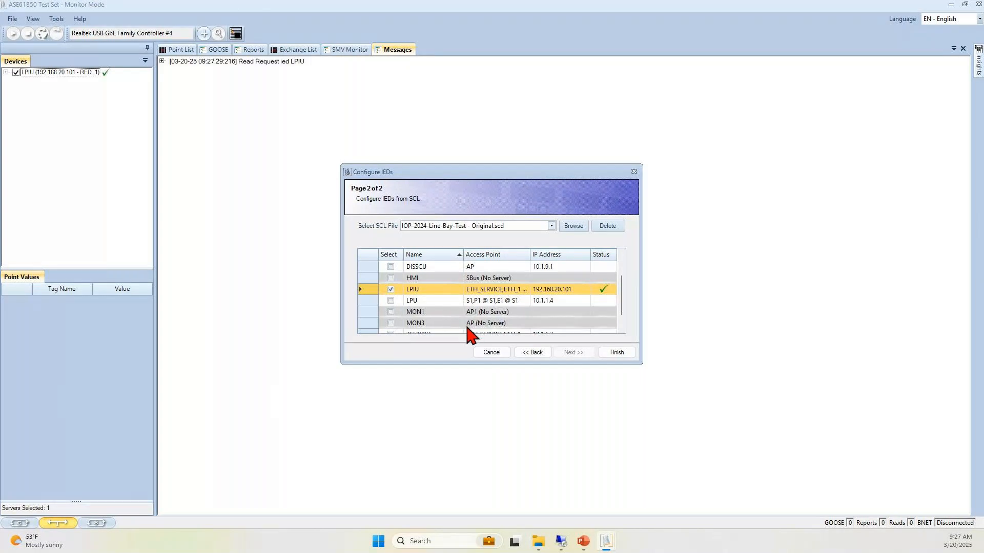
left_click(625, 353)
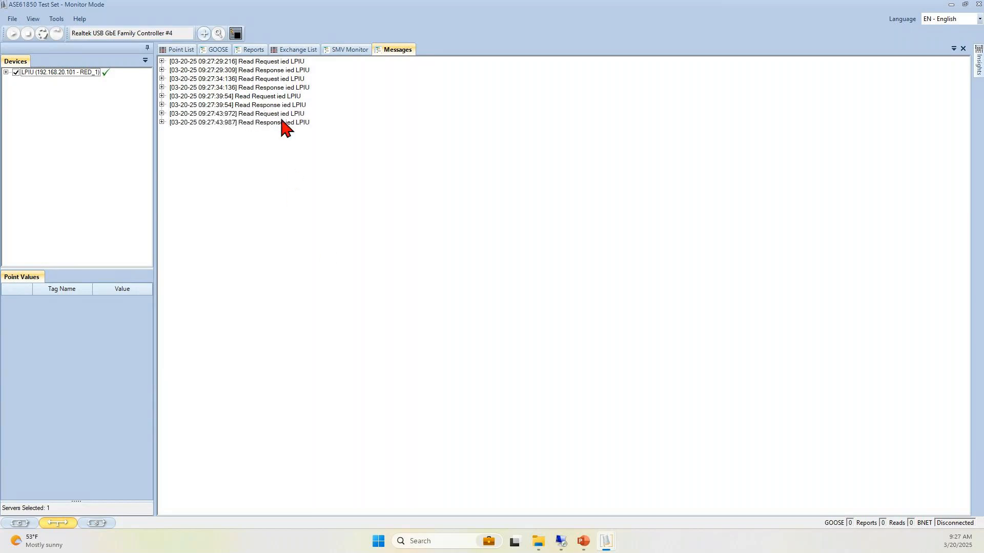
Step: Expand the first read request in the message log down to its requested data reference
left_click(162, 62)
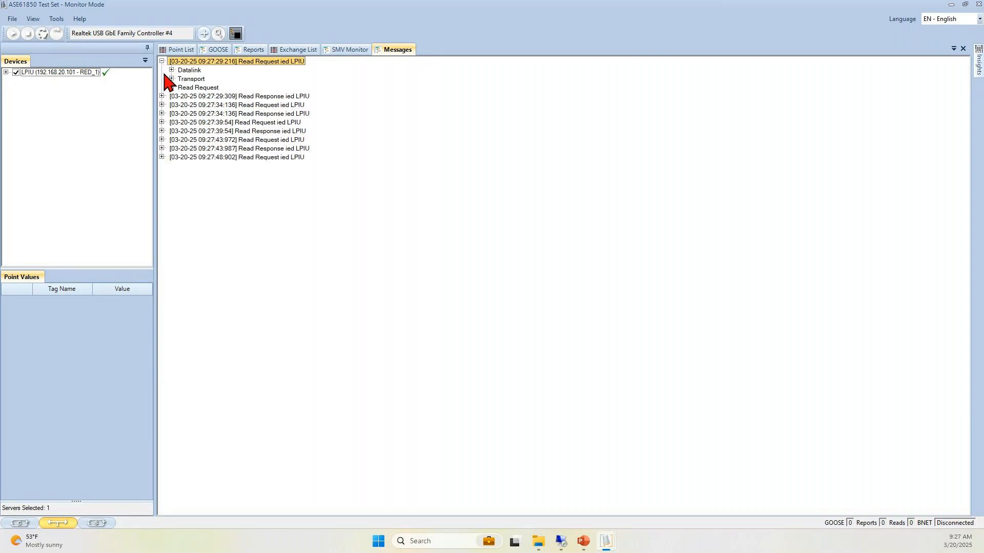
left_click(171, 87)
left_click(181, 96)
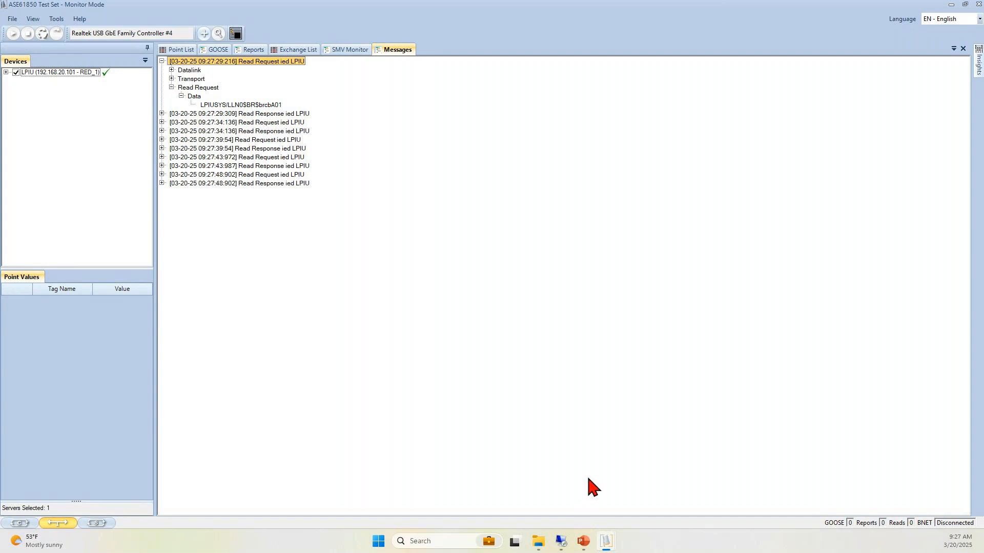
Step: Switch to the Client Simulation instance and select the Buffered Reports group instead of the brcbA01 report
mouse_move(606, 548)
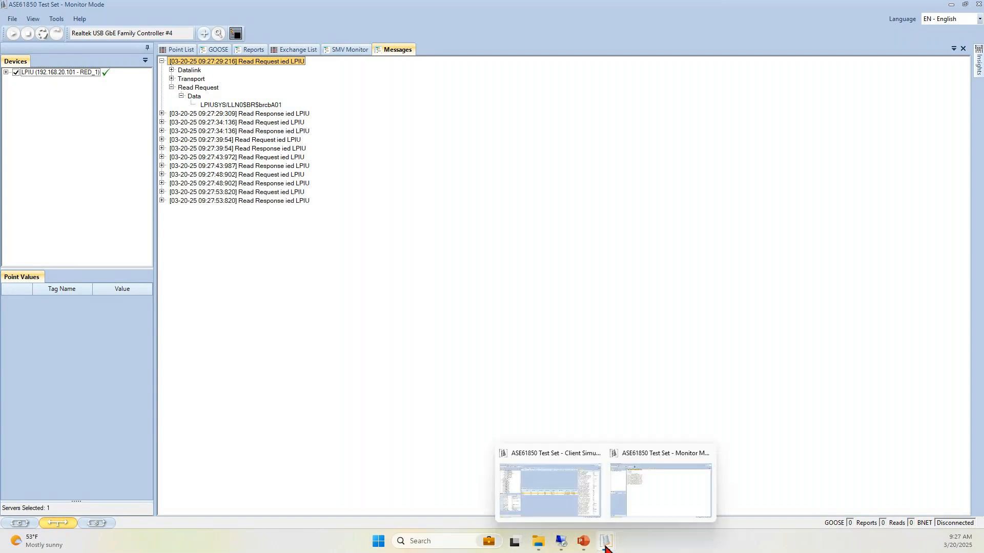
left_click(575, 507)
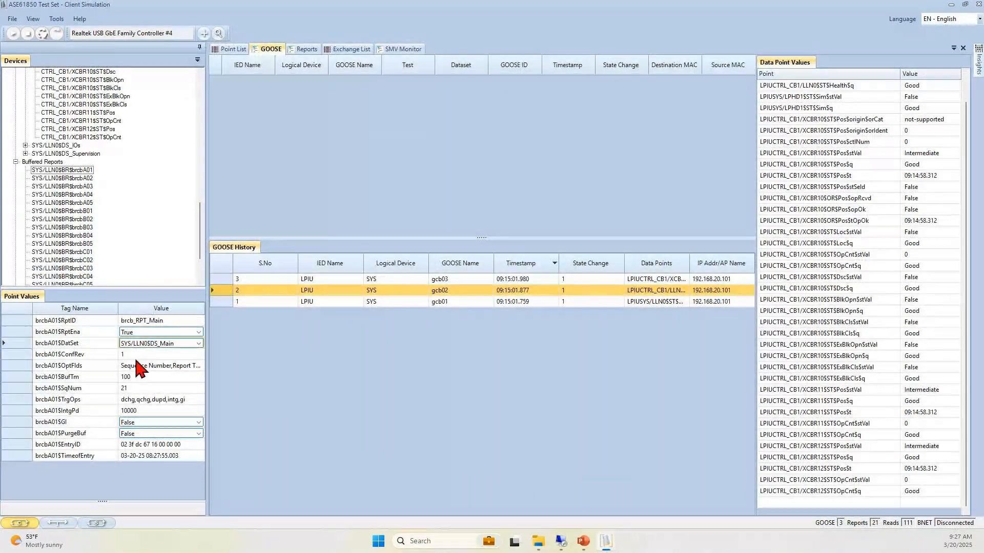
left_click(42, 162)
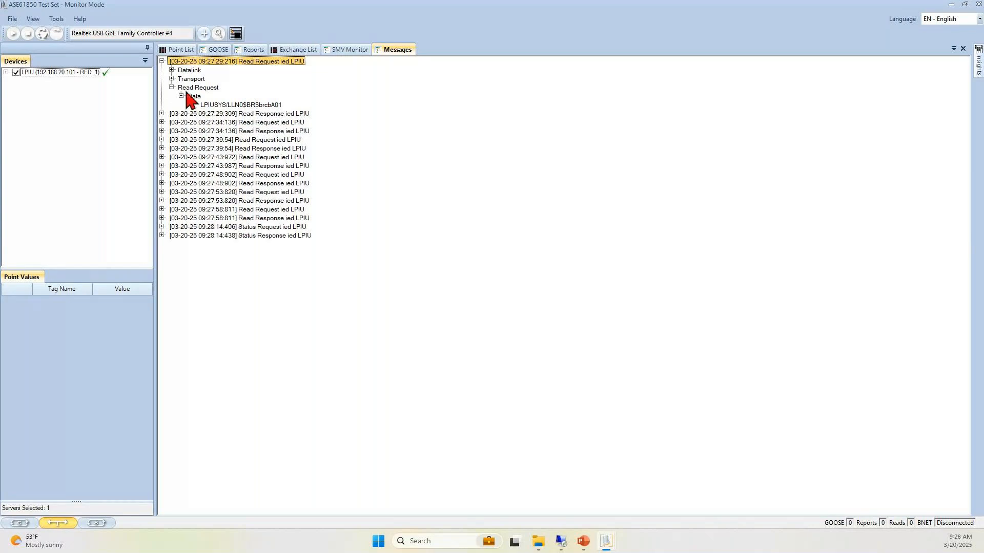
Step: In the Monitor Mode instance's Exchange List, add the LPIU as the destination of the Verify IED exchange
left_click(295, 52)
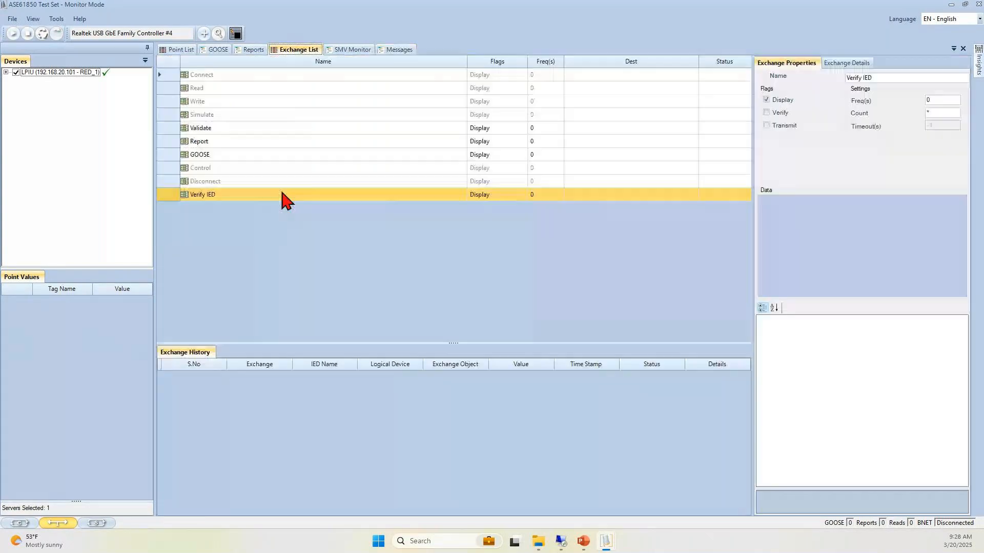
left_click(53, 75)
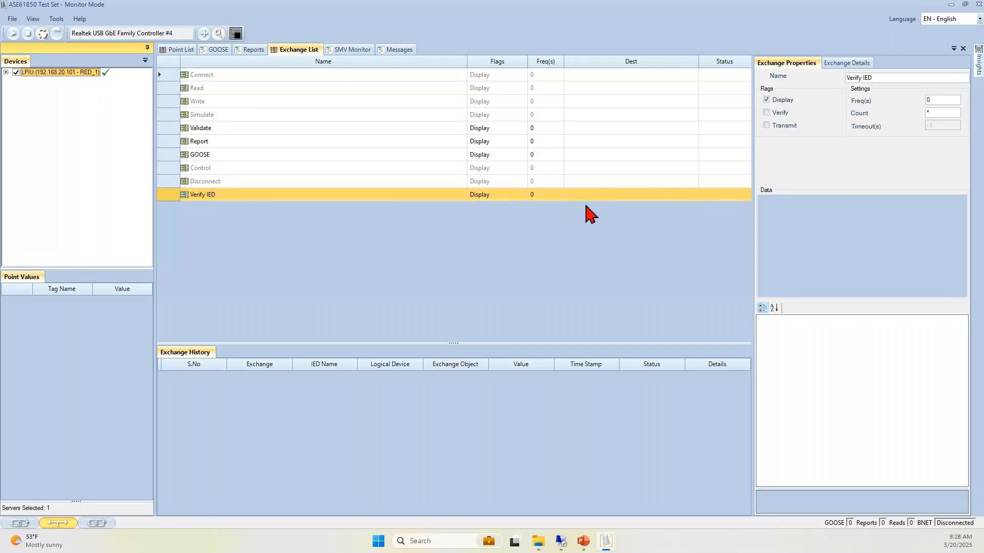
left_click_drag(585, 207, 585, 207)
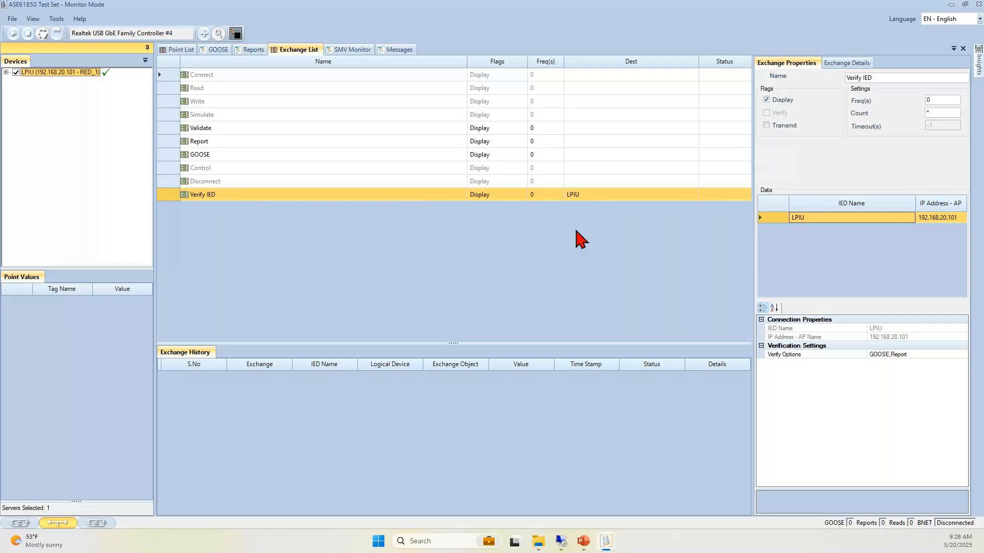
Step: Expand the LPIU's buffered reports and GOOSE control blocks, enlarging the device tree to fit them
left_click(6, 72)
left_click(16, 97)
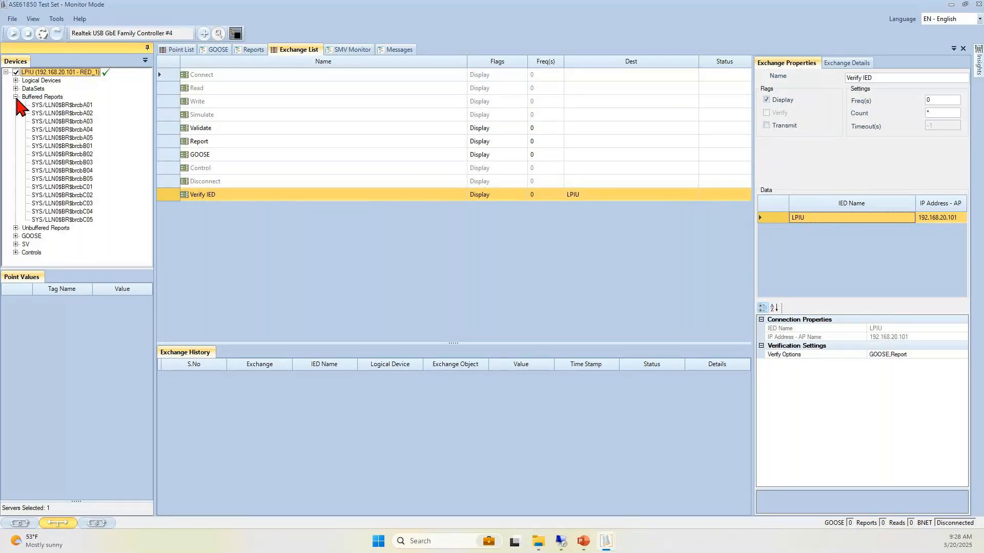
left_click(16, 236)
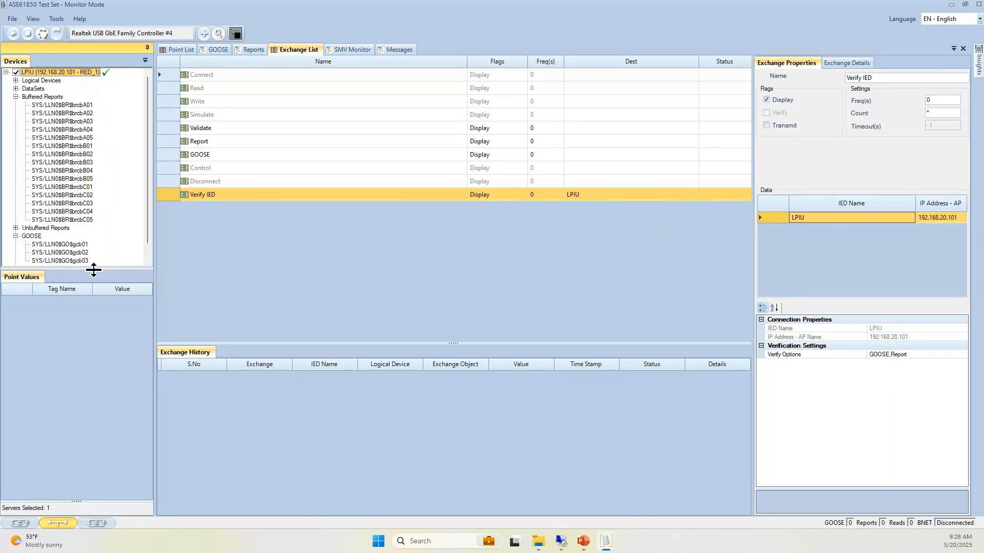
left_click_drag(95, 269, 101, 387)
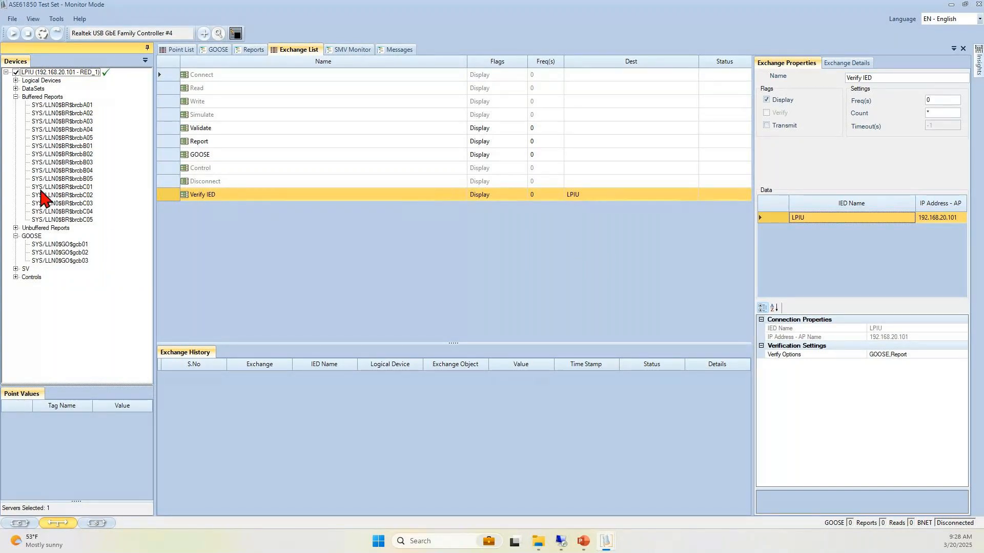
Step: Go to the dataset of the buffered report brcbA01 and examine its members, including the XCBR13 entries
left_click(63, 105)
right_click(65, 113)
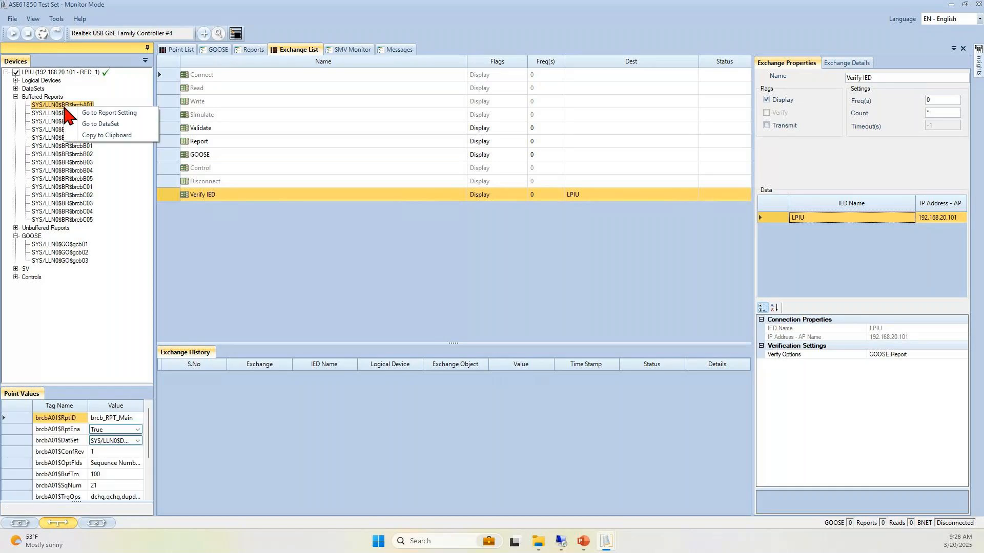
left_click(123, 125)
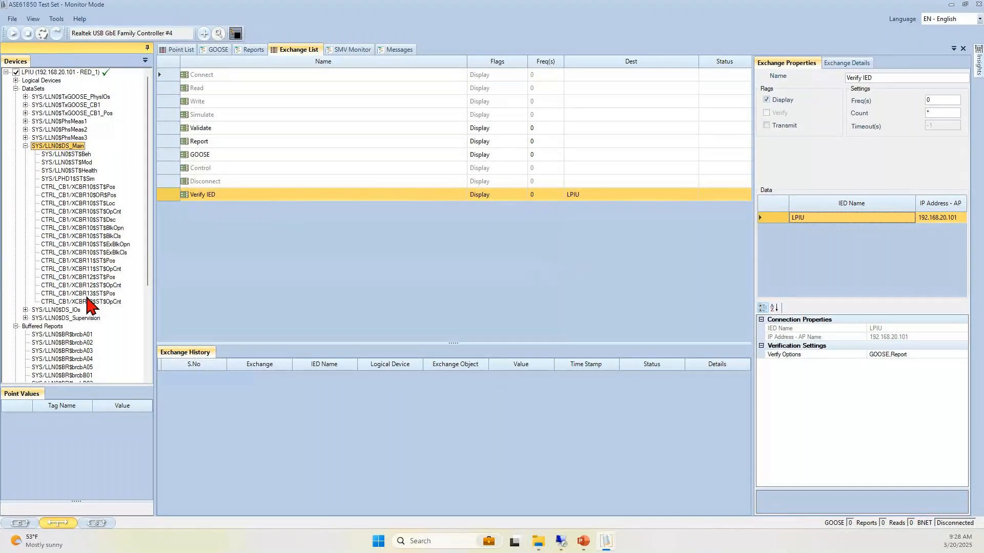
scroll(102, 287, "down", 2)
scroll(105, 272, "down", 3)
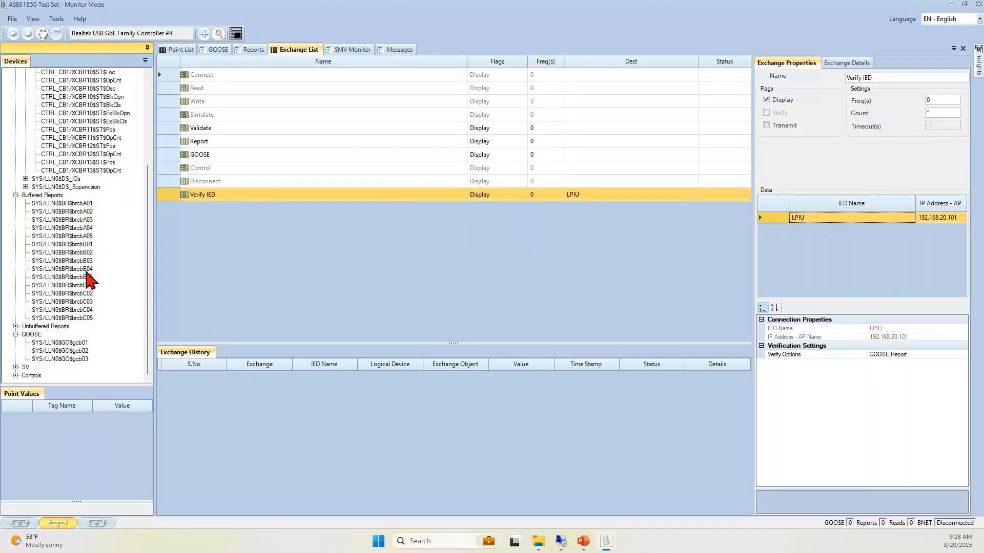
Step: Go to the dataset of GOOSE control block gcb02 and examine its members, widening the device tree for the full names
right_click(72, 354)
left_click(108, 358)
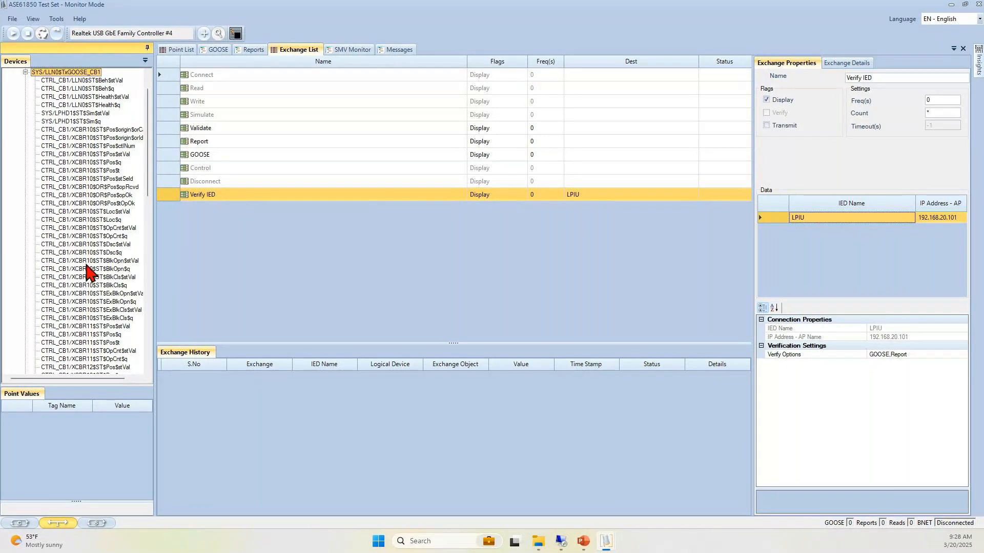
scroll(91, 271, "down", 7)
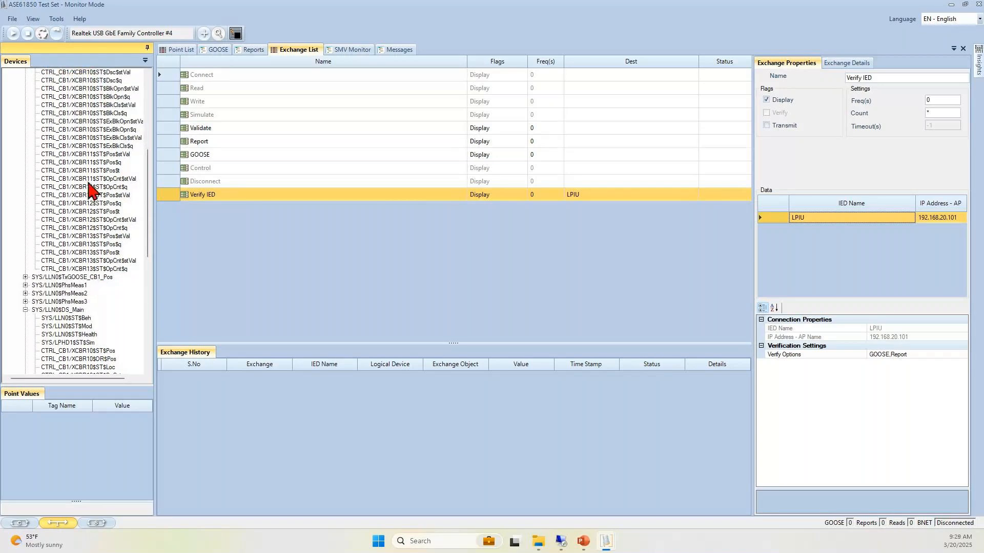
left_click_drag(153, 221, 171, 223)
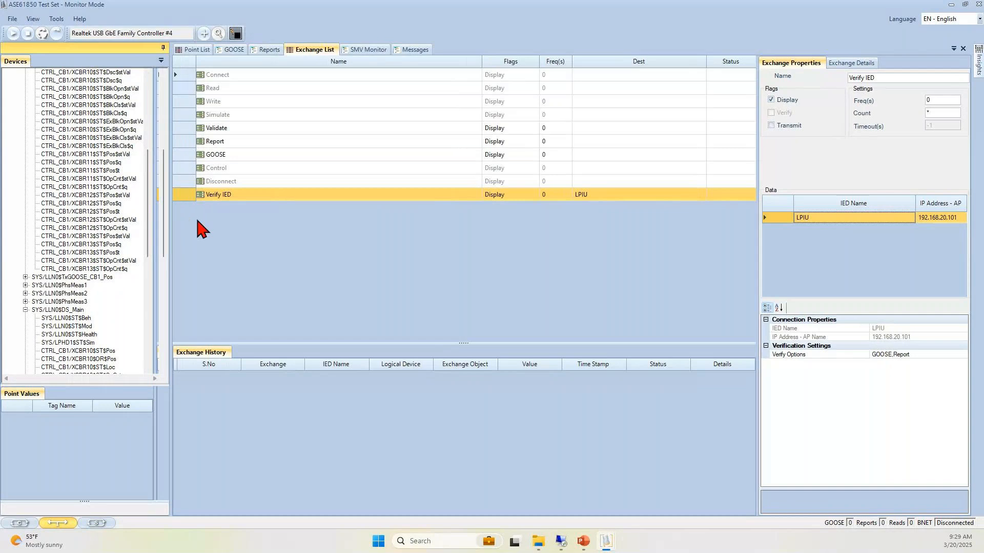
scroll(97, 260, "up", 5)
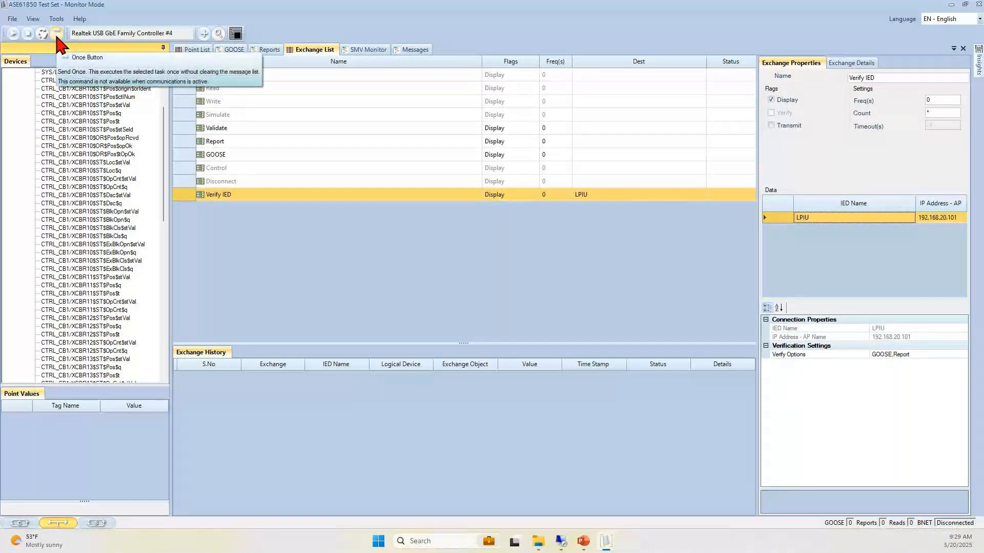
scroll(103, 153, "up", 2)
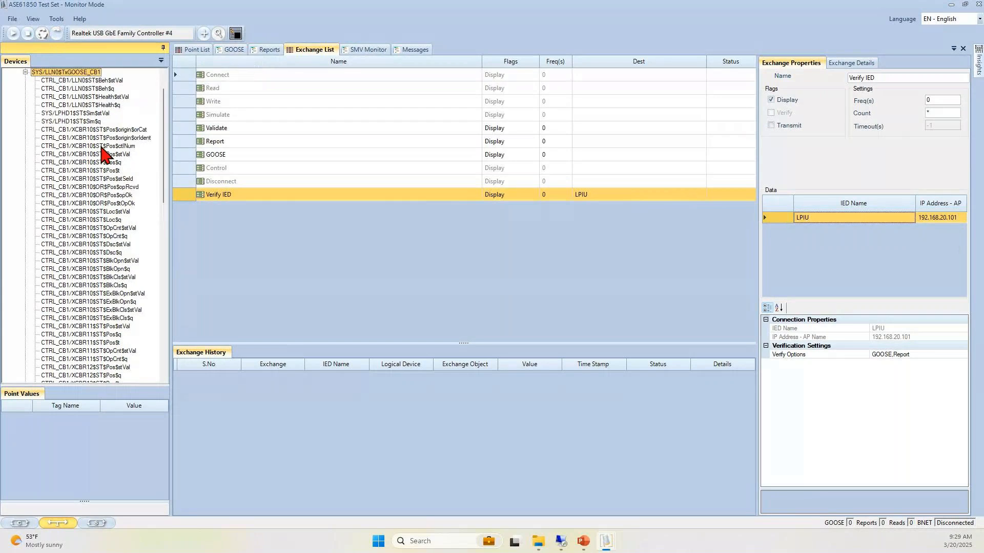
scroll(103, 154, "up", 1)
Step: Collapse the TxGOOSE_CB1 and DS_Main datasets, run the Verify IED exchange once and review the marked control blocks
left_click(25, 105)
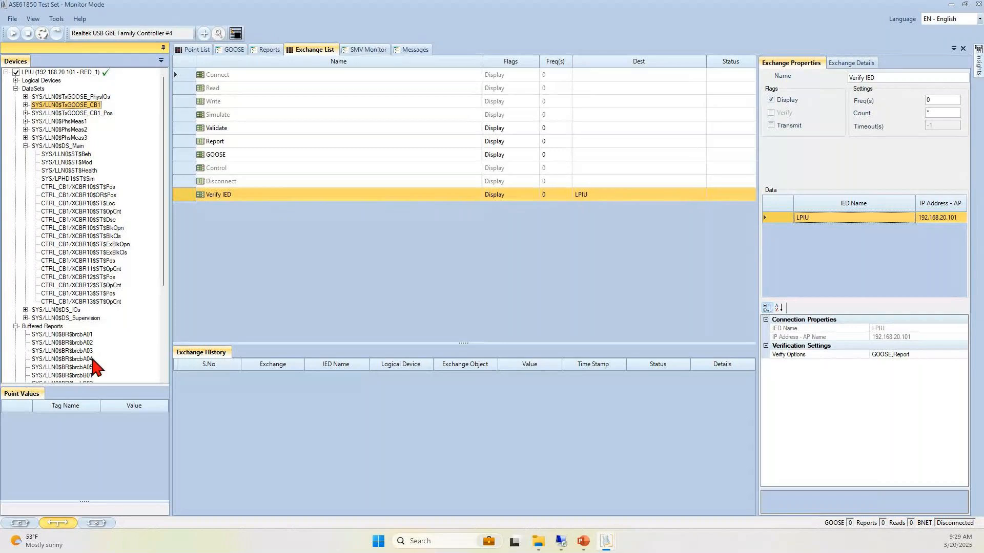
left_click_drag(107, 385, 107, 439)
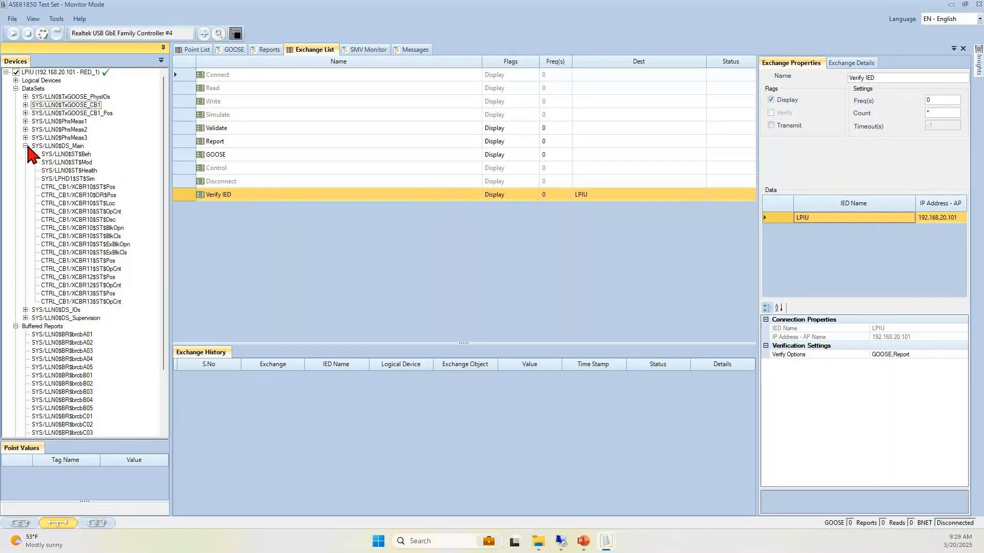
left_click(26, 146)
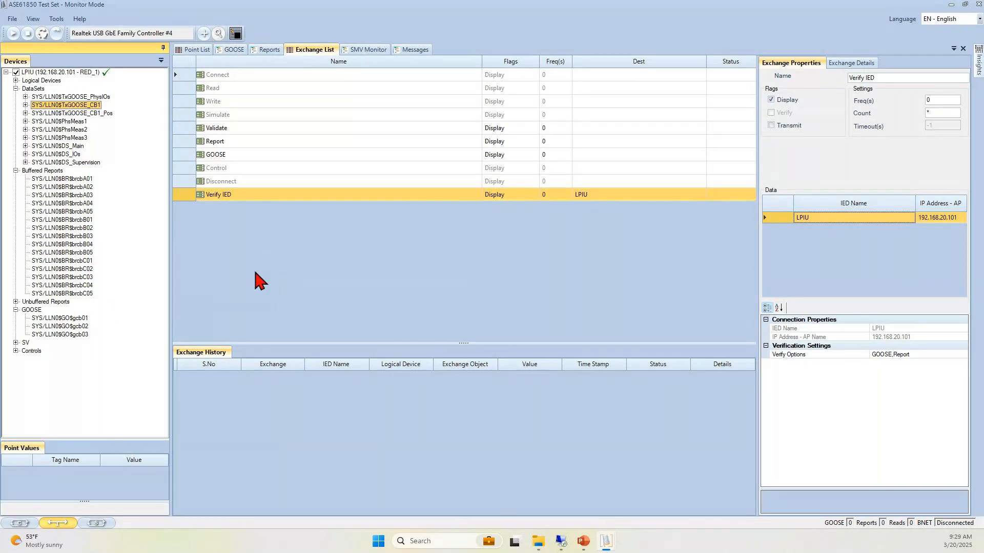
left_click(56, 33)
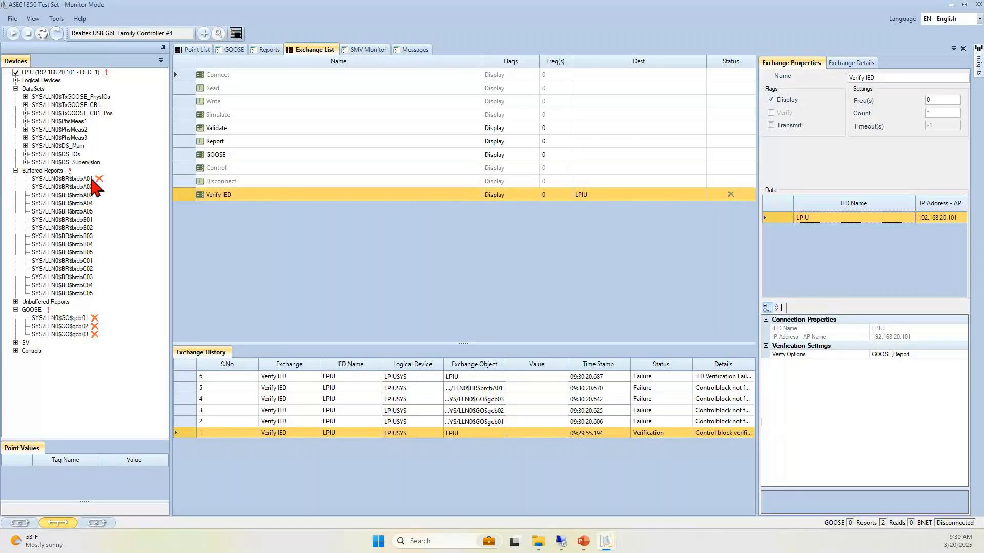
mouse_move(84, 180)
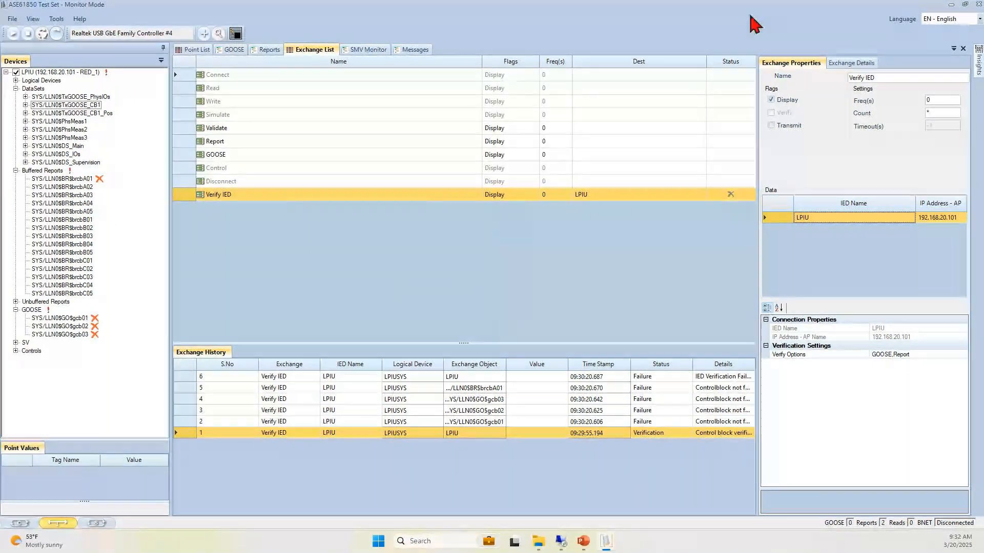
Step: Switch to the PowerPoint presentation and show the slide "BNET with SV delay / advancing options" full screen
left_click(951, 5)
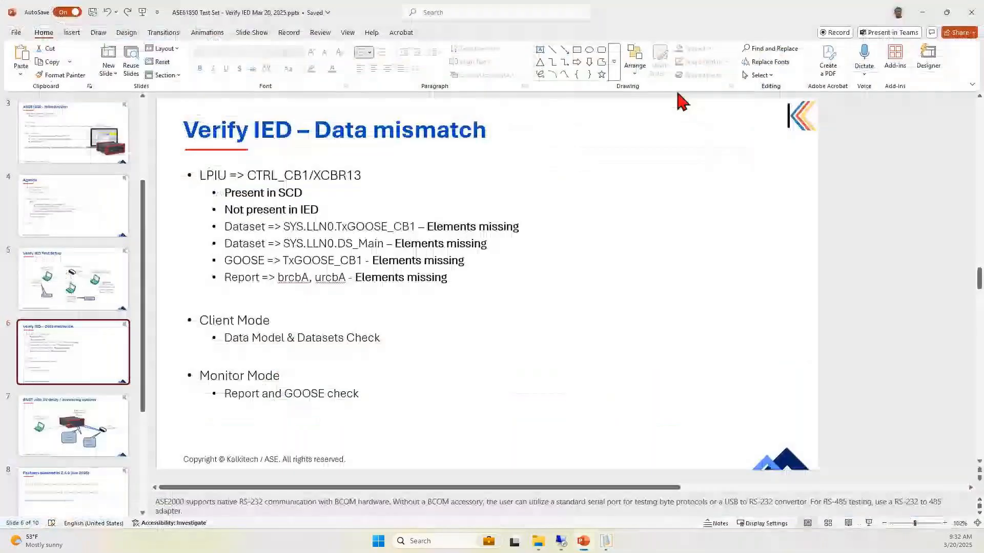
left_click(75, 428)
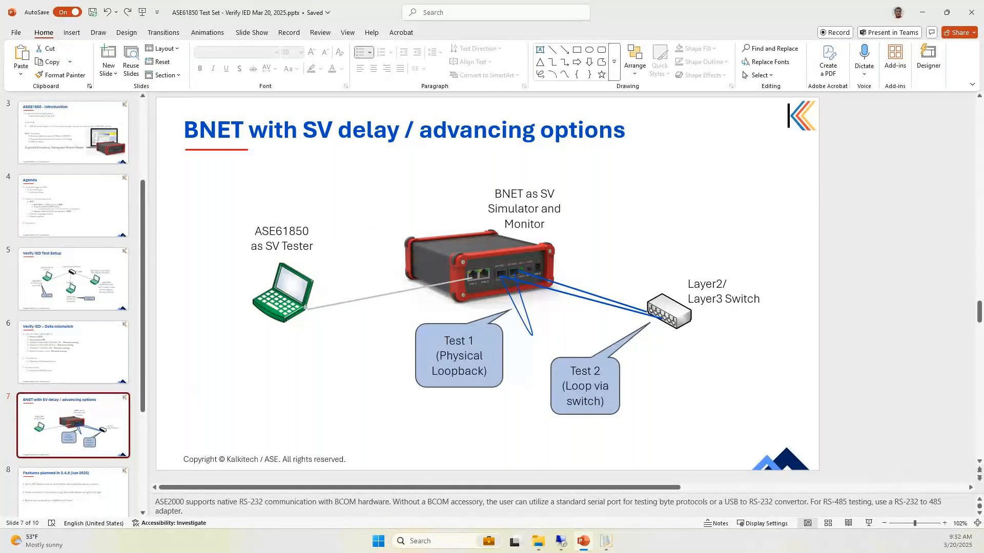
left_click(868, 524)
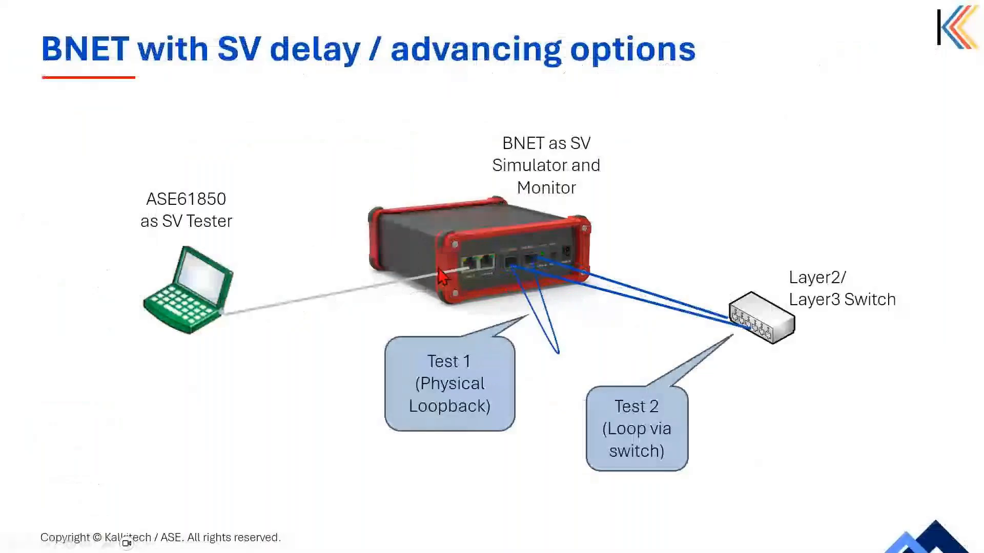
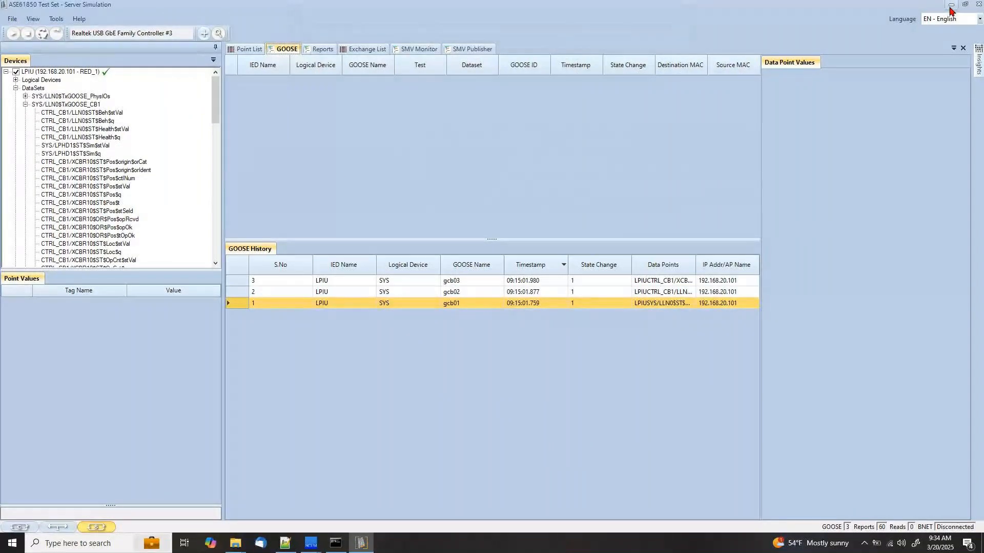
Step: Close the Server Simulation instance on the remote computer without saving its configuration and start ASE61850 Test Set again
left_click(979, 8)
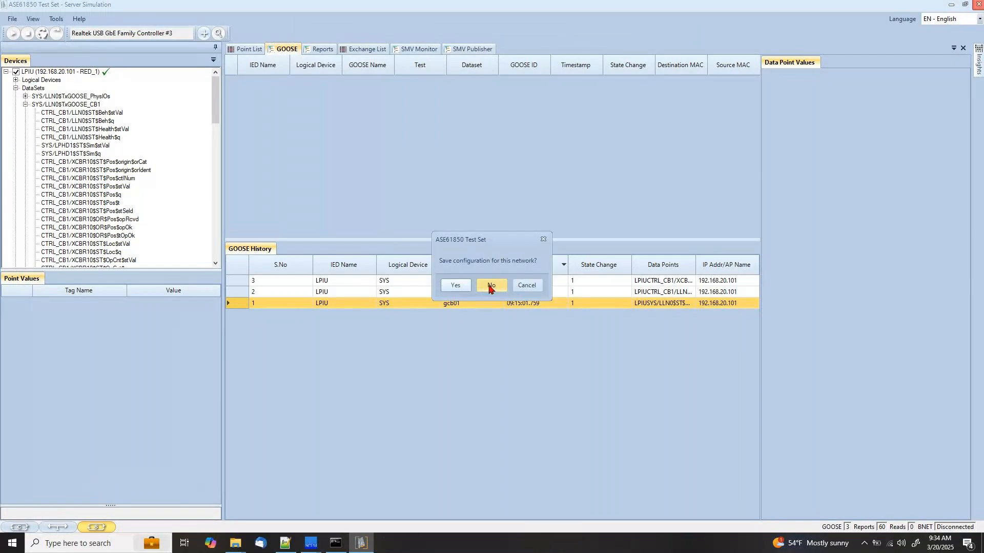
left_click(493, 289)
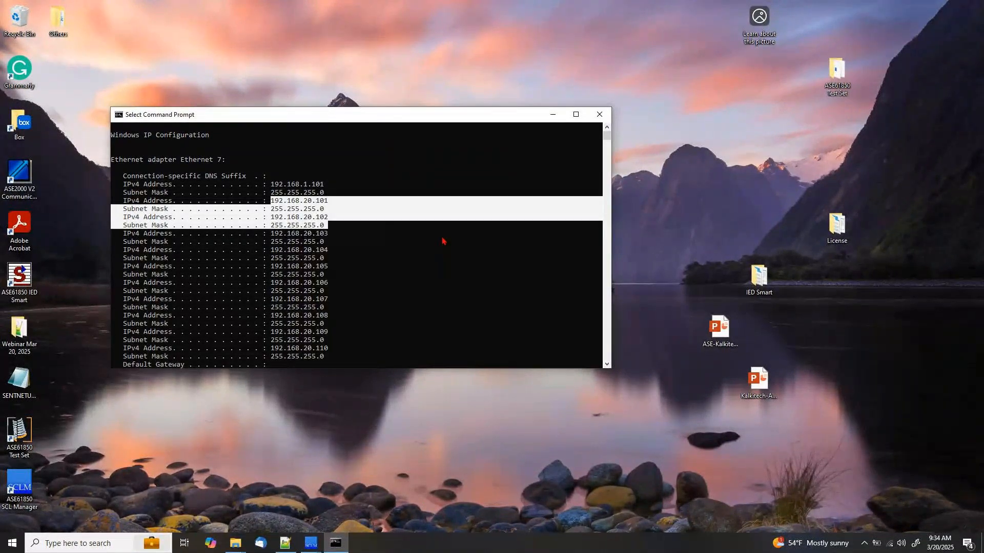
left_click(20, 433)
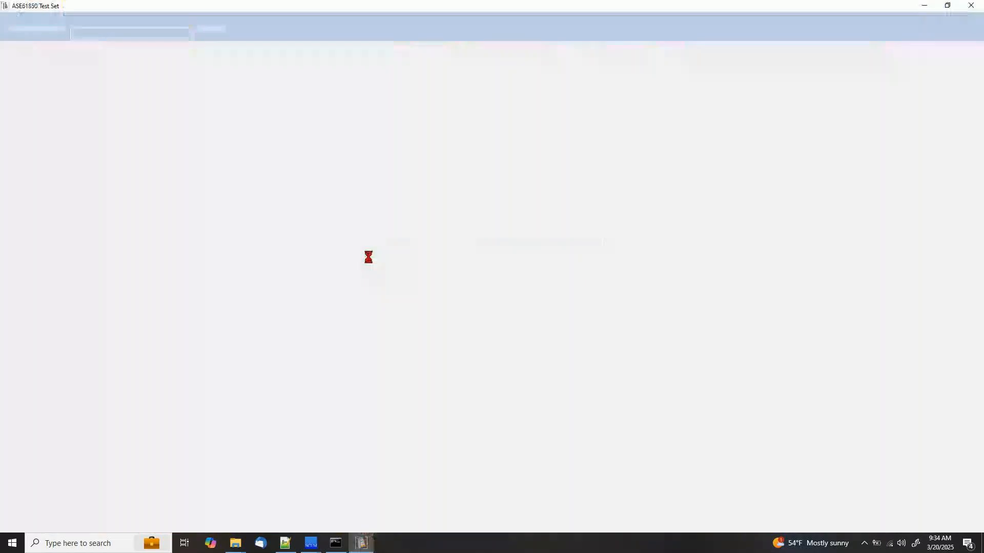
Step: Minimize the remote session to show the BNET with SV delay / advancing options slide, and return to the remote computer
mouse_move(476, 8)
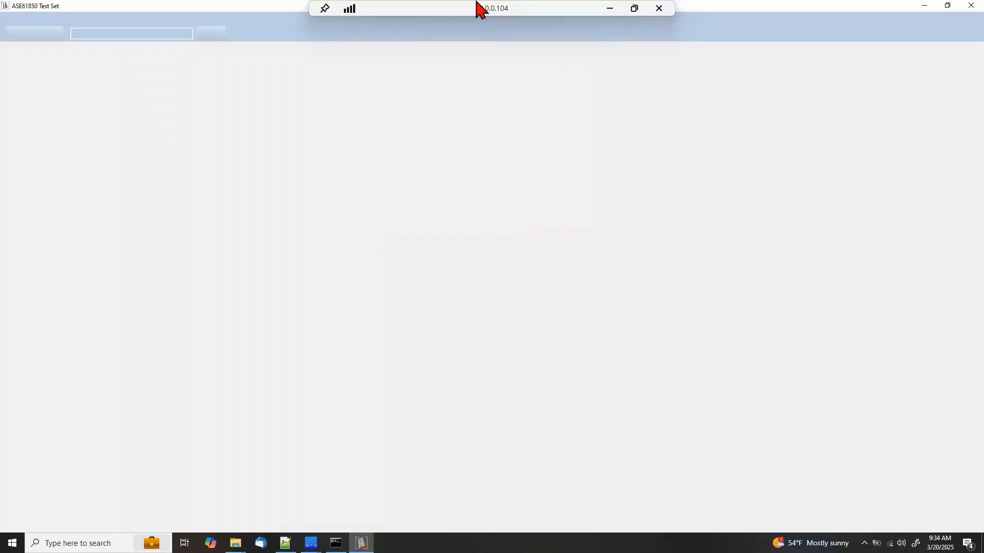
left_click(610, 8)
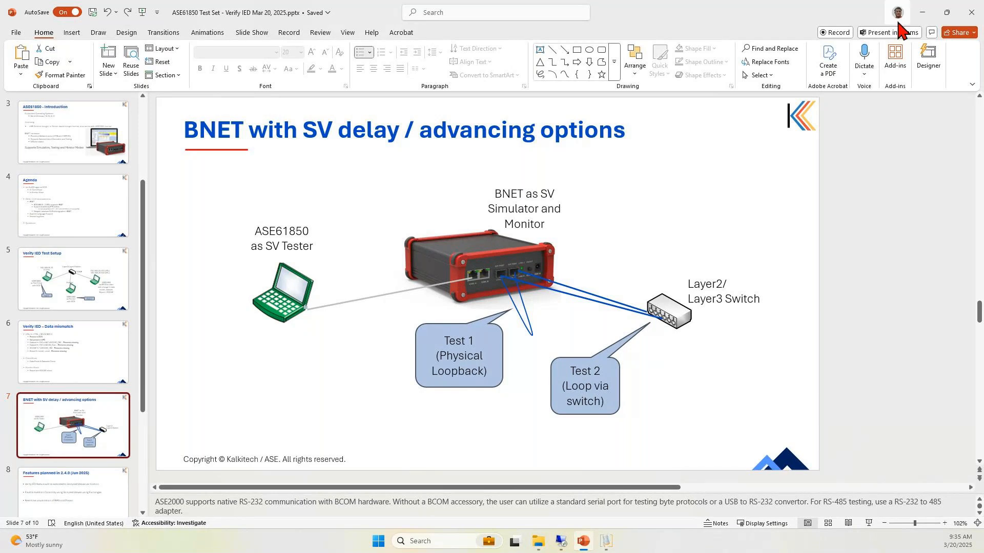
left_click(561, 541)
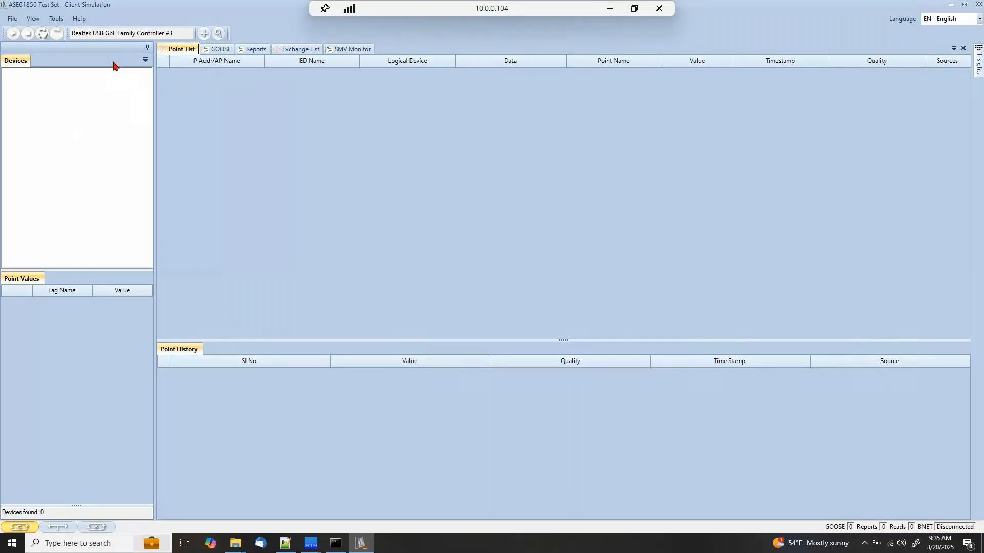
Step: Scan for the BNET from Client Simulation, connect to it at 192.168.1.123 and review the network settings of channels D and C
left_click(58, 21)
left_click(82, 42)
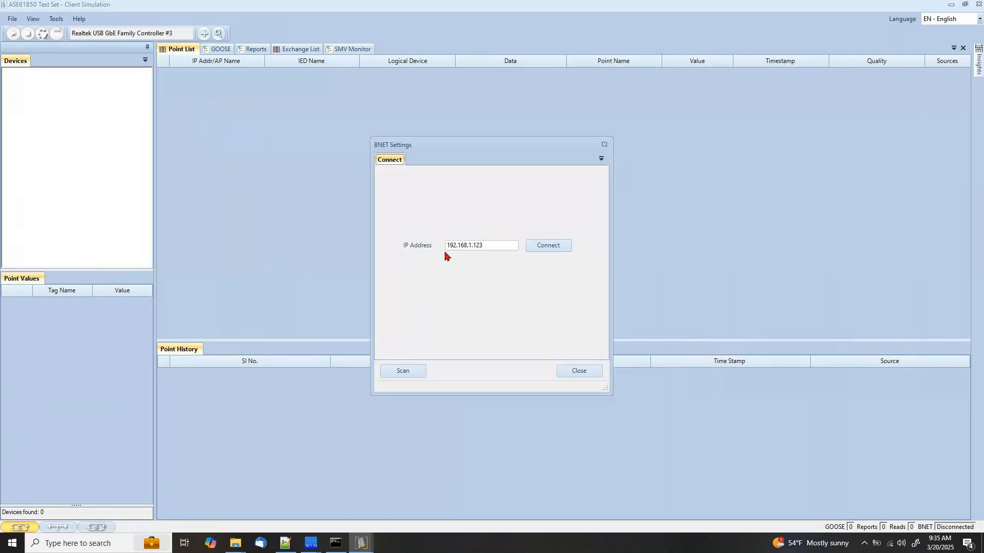
left_click(404, 374)
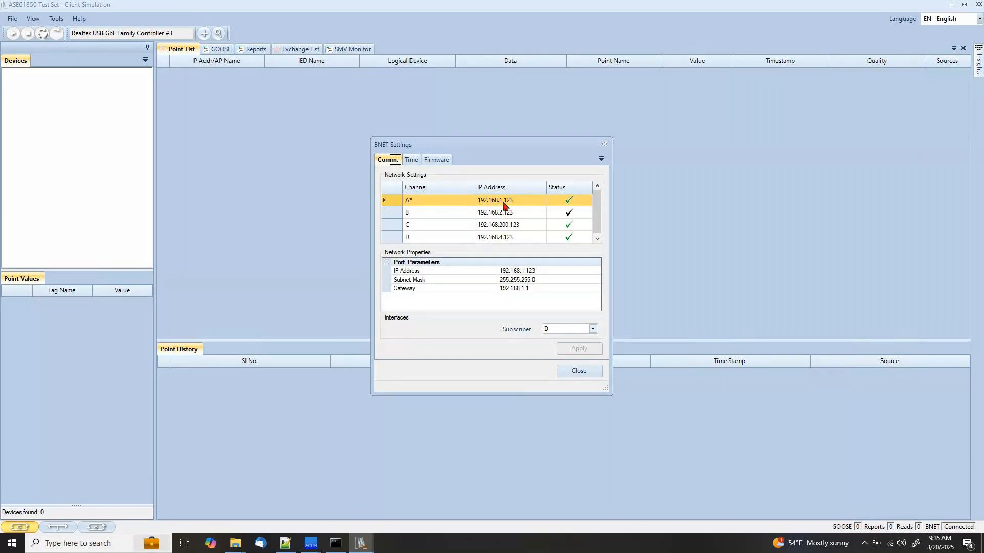
left_click(431, 238)
left_click(436, 229)
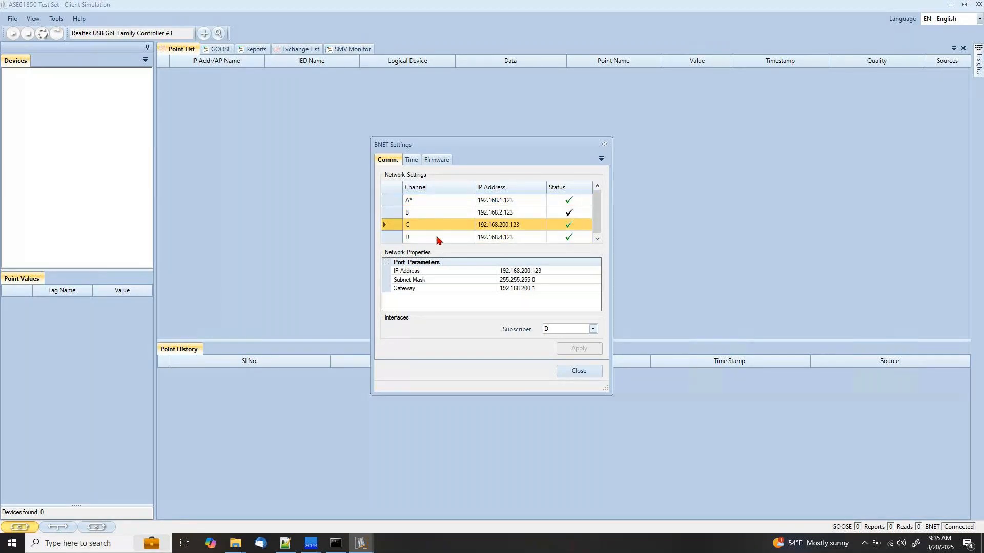
Step: Close the BNET settings, switch to Server Simulation mode and connect to the BNET at 192.168.1.123
left_click(605, 146)
left_click(96, 528)
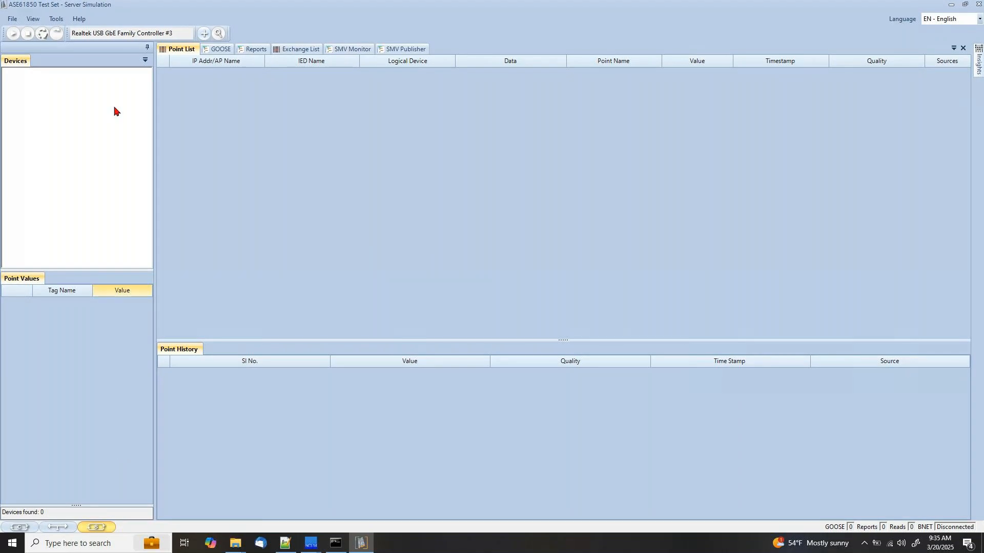
left_click(56, 18)
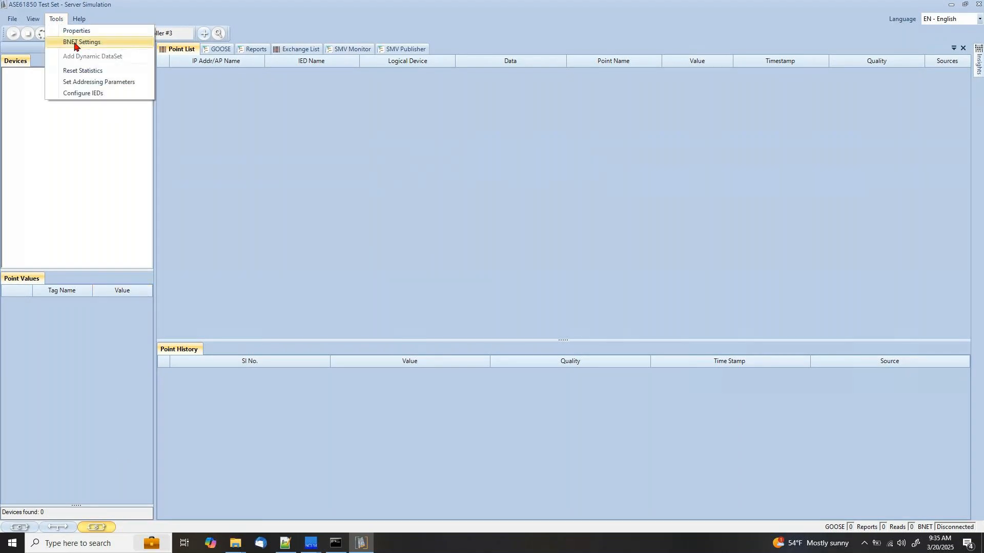
left_click(72, 40)
left_click(542, 247)
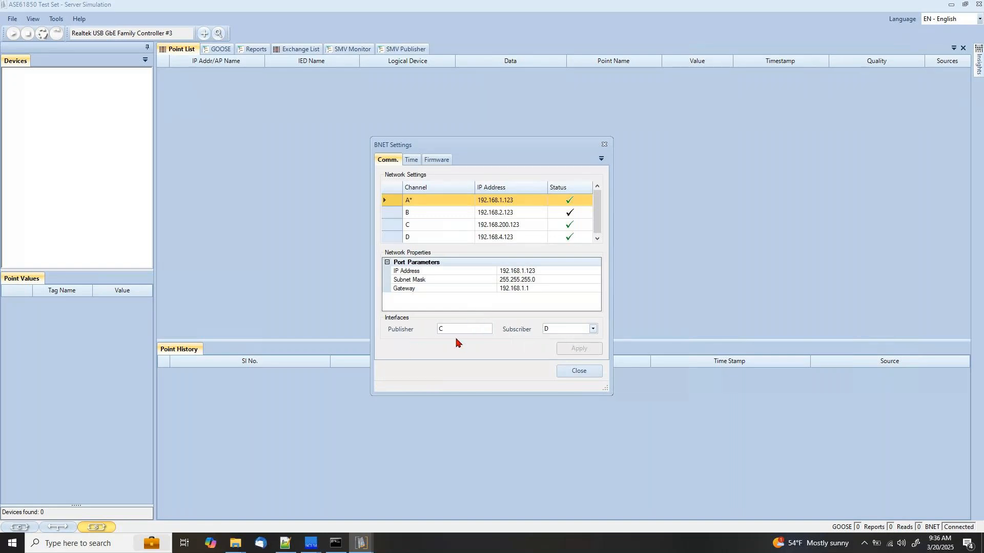
Step: Review the network properties of BNET channels B, C and D against the publisher and subscriber interfaces, and close the settings
left_click(425, 226)
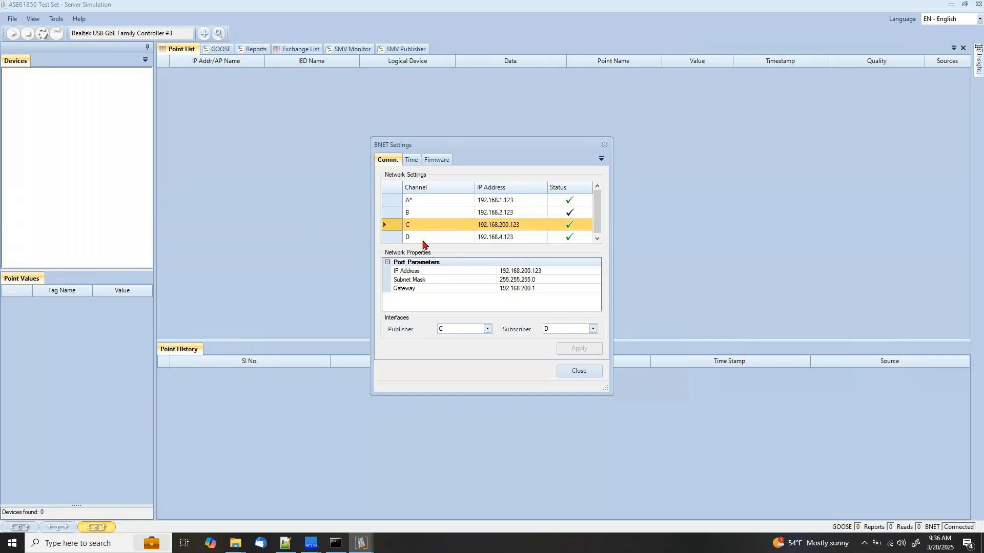
left_click(435, 238)
left_click(438, 227)
left_click(442, 238)
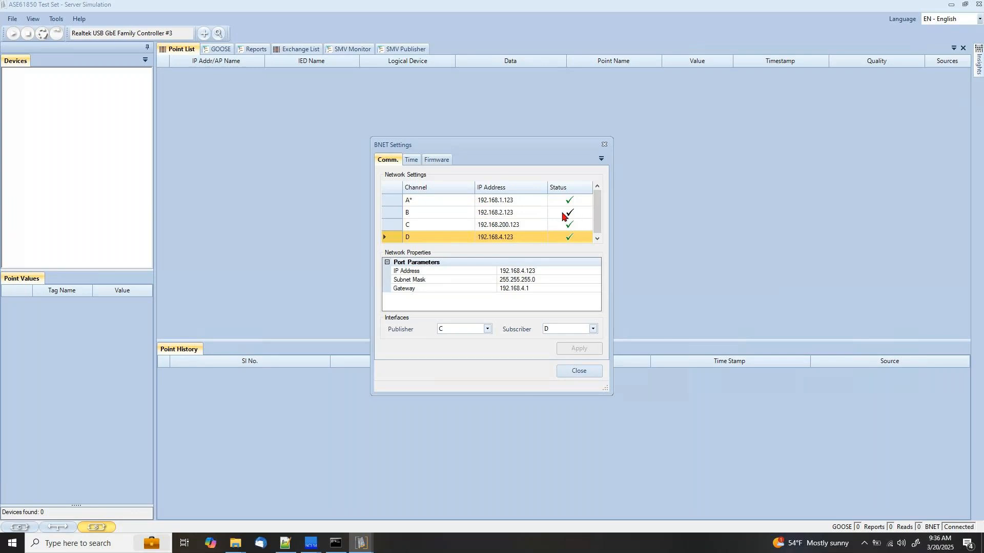
left_click(427, 215)
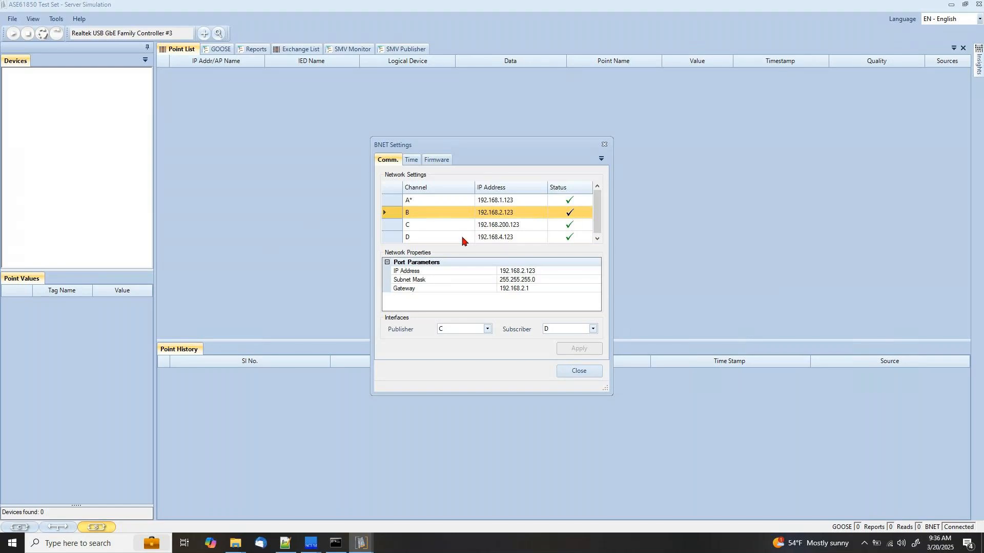
left_click(439, 226)
left_click(441, 237)
left_click(444, 227)
left_click(447, 237)
left_click(448, 228)
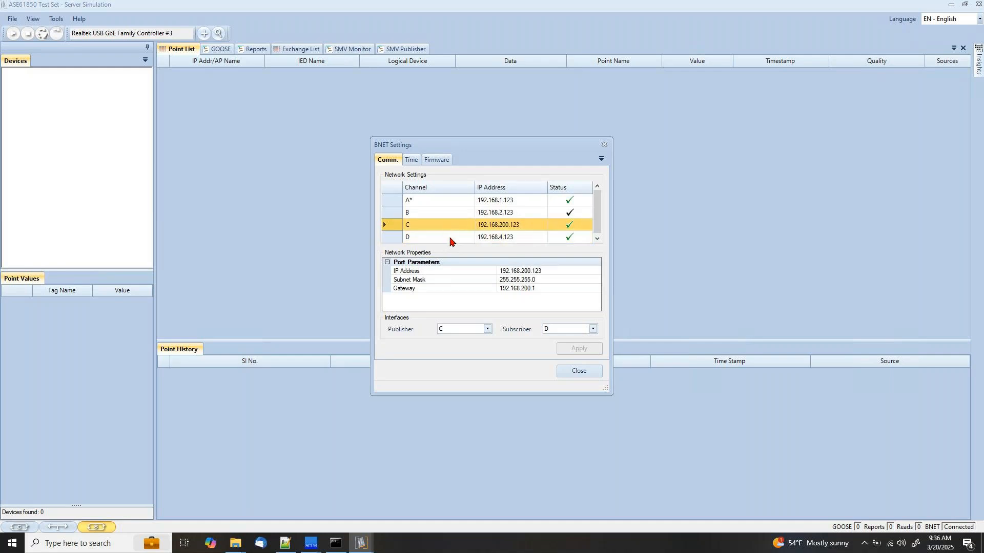
left_click(450, 239)
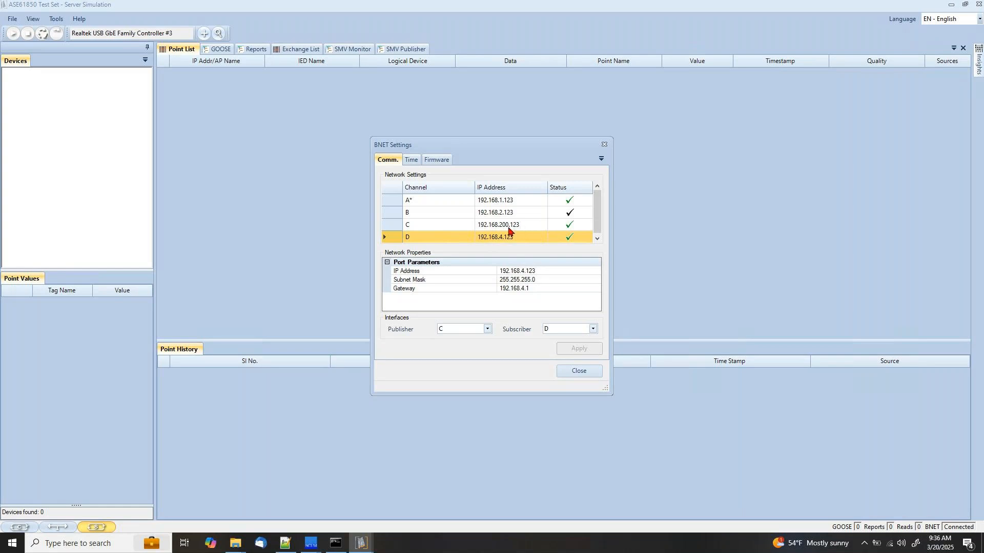
left_click(576, 374)
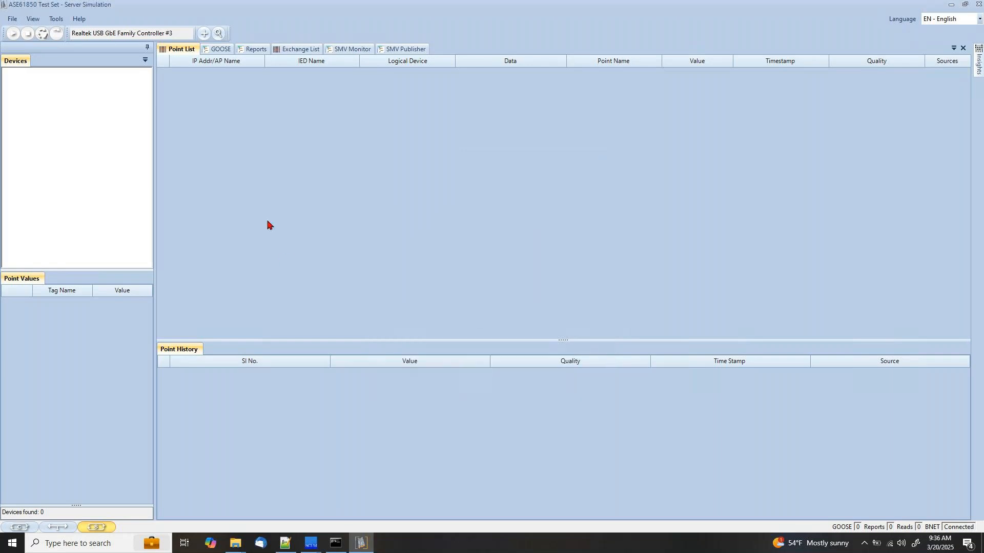
Step: Add the IED ASEB_ with access point P1 to the devices from the SCL file ASEBNET-4SVs.icd
left_click(204, 34)
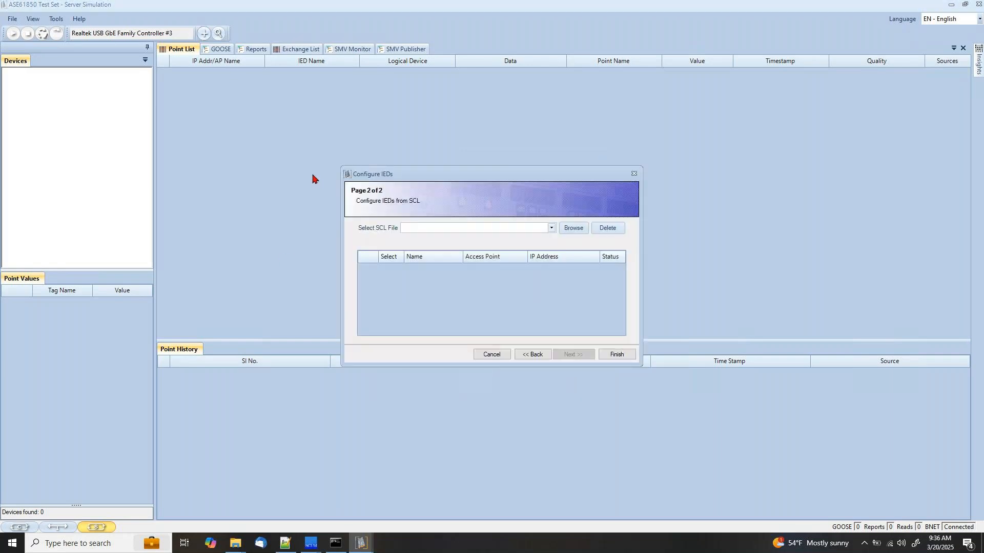
left_click(551, 228)
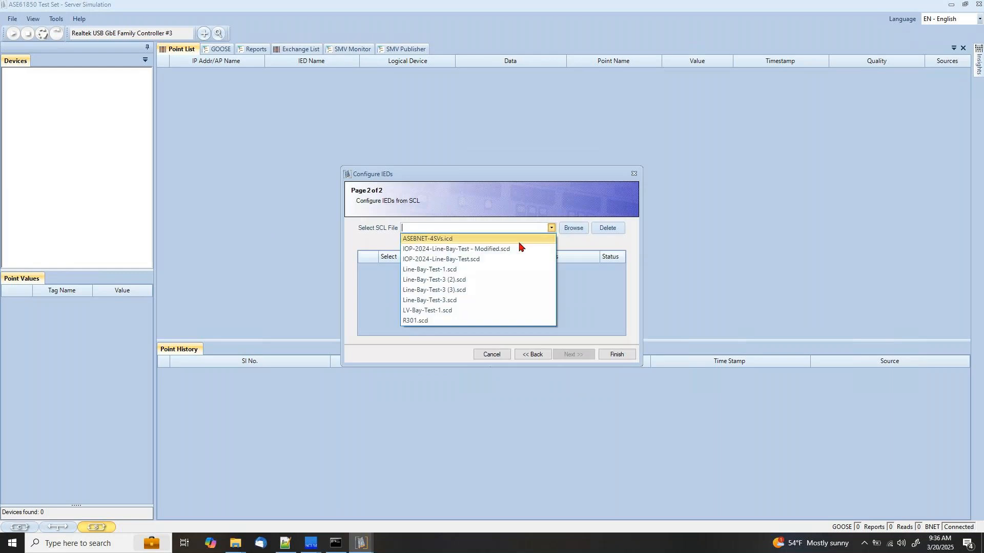
left_click(451, 240)
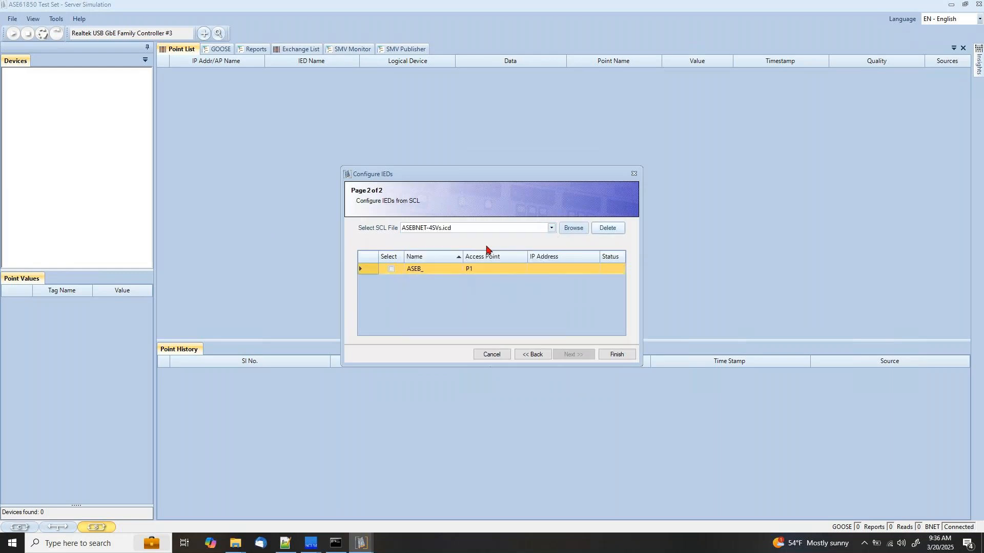
left_click(390, 269)
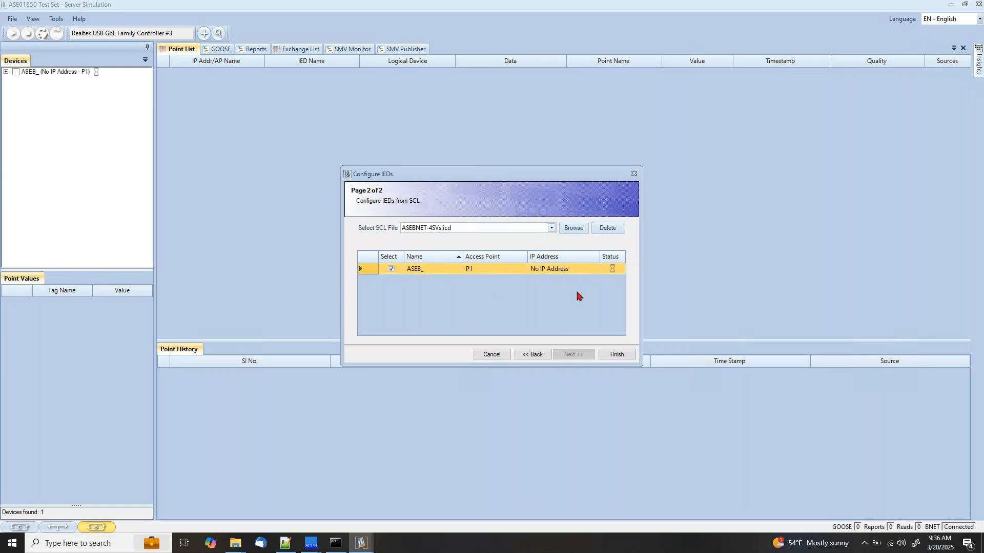
left_click(614, 356)
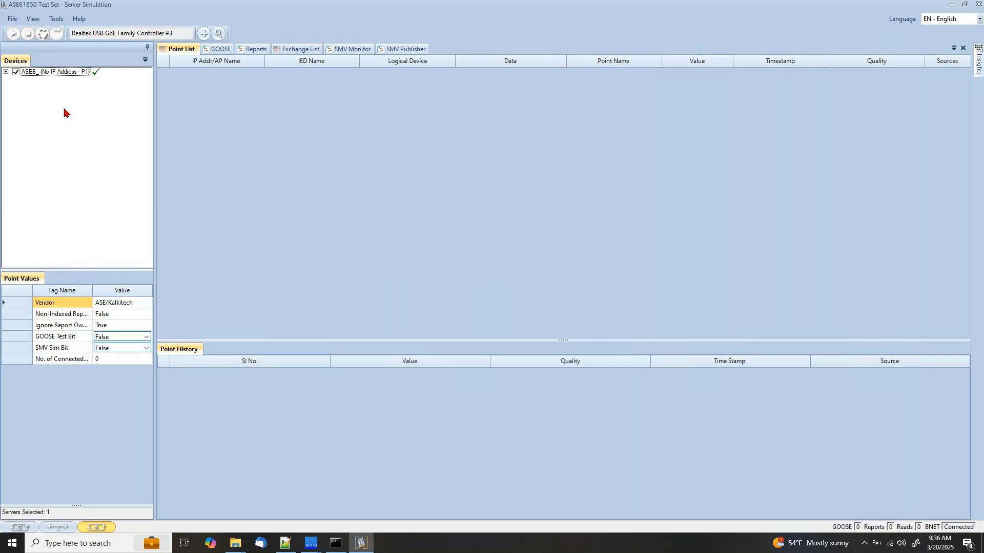
Step: Expand the SV streams of ASEB_ and add BNET/LLN0$MS$MUBNET1 to the SMV Publisher
left_click(408, 50)
left_click(7, 75)
left_click(5, 73)
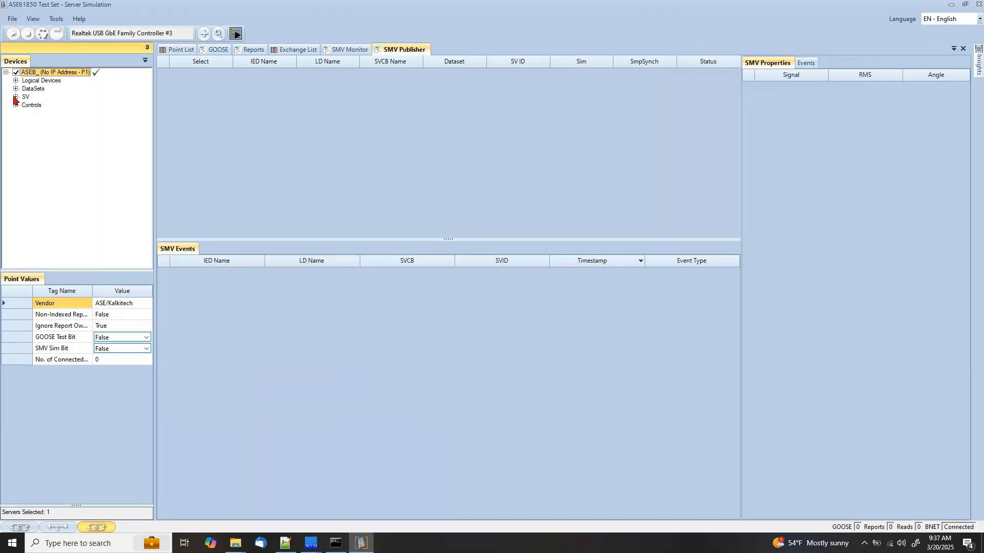
left_click(16, 96)
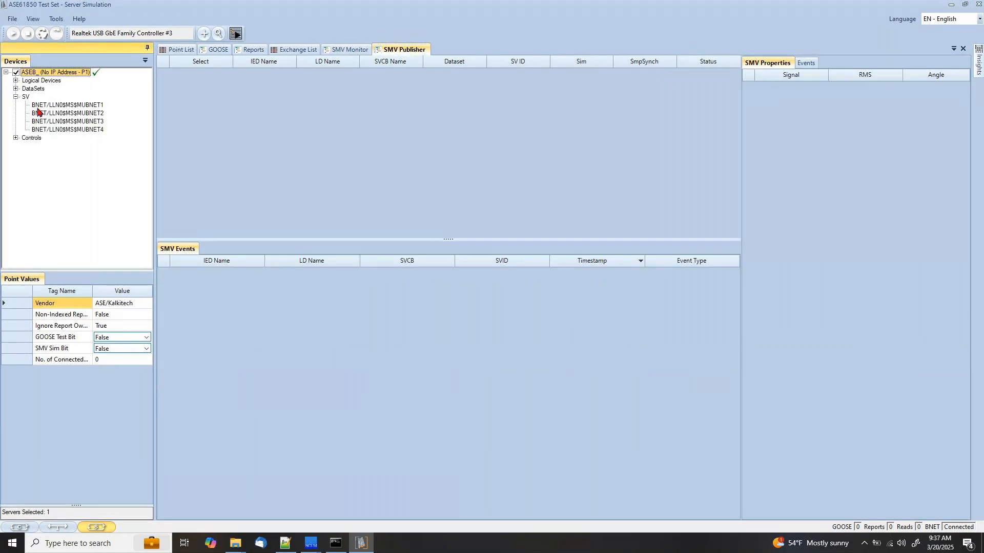
left_click(68, 106)
left_click_drag(69, 107, 393, 130)
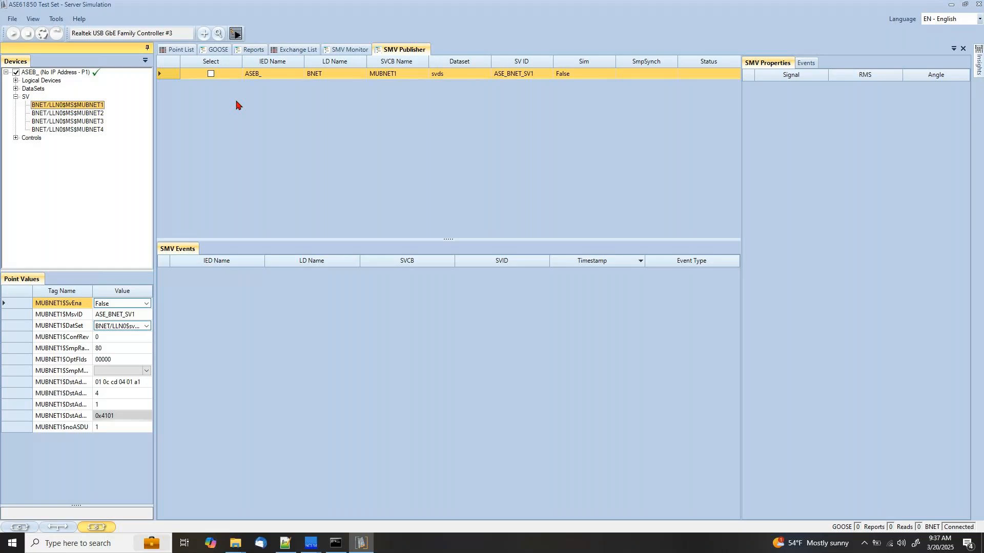
Step: Add the BNET/LLN0$MS$MUBNET1 stream to the SMV Monitor as well
left_click(342, 50)
left_click(91, 108)
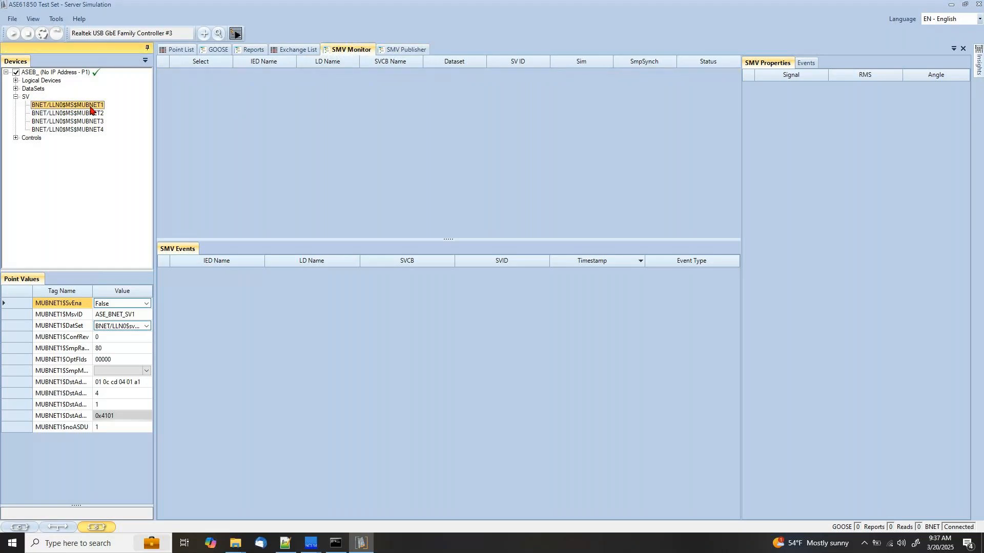
left_click_drag(80, 108, 351, 62)
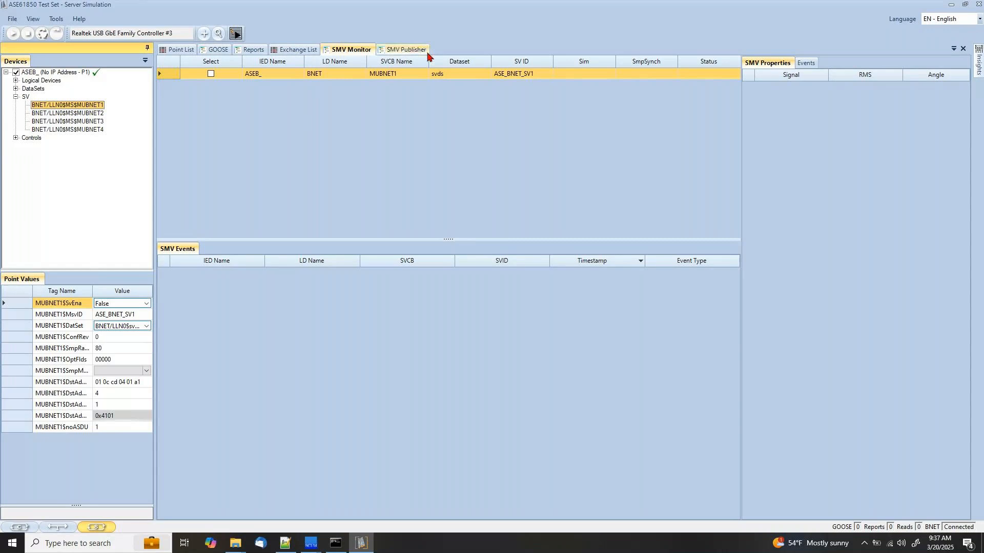
left_click(493, 153)
Step: Select the MUBNET1 stream in the SMV Publisher and start publishing it
left_click(410, 52)
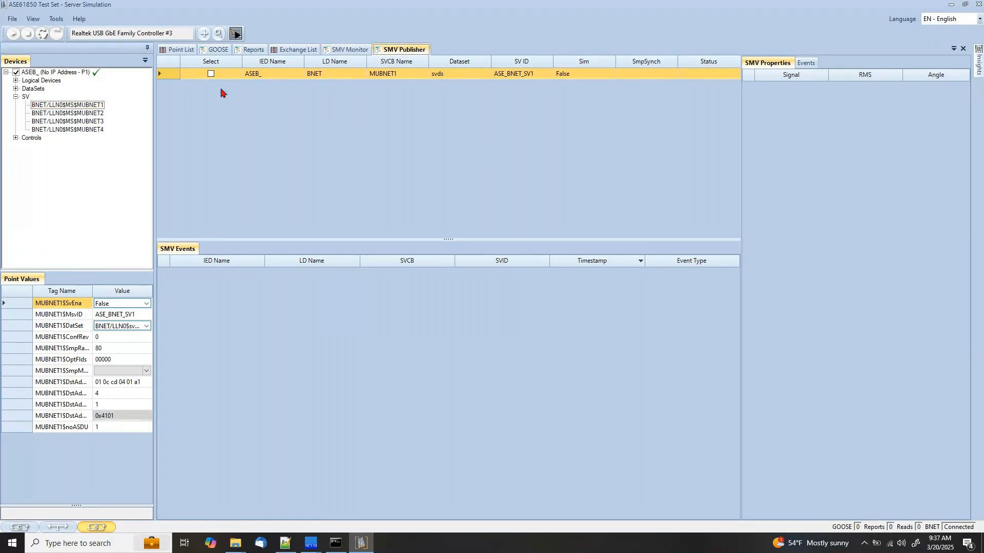
left_click(210, 73)
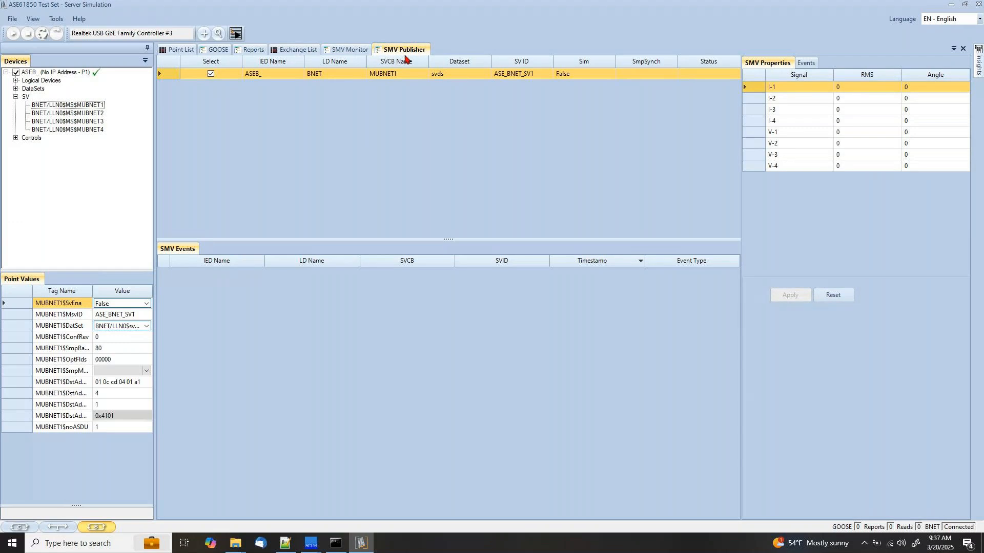
left_click(236, 34)
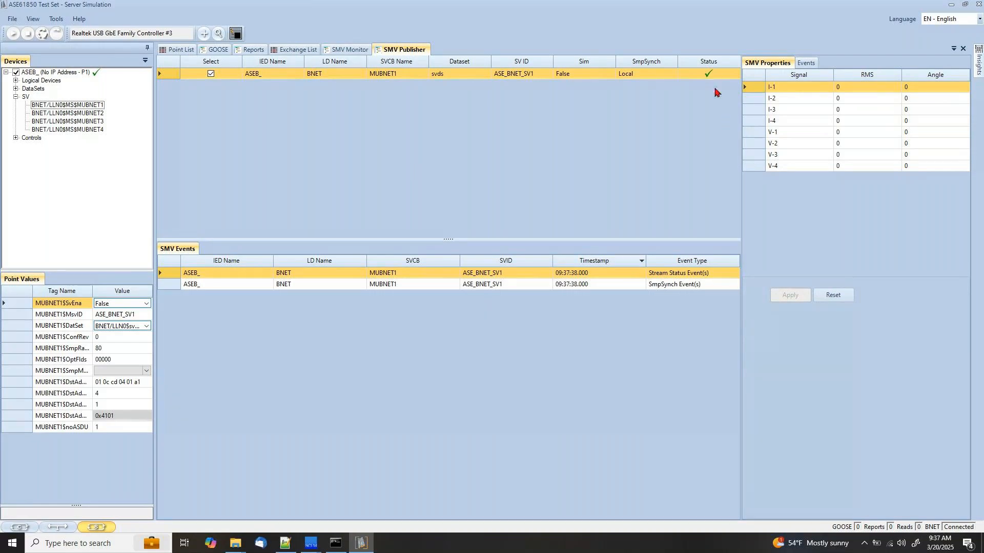
Step: Set the published RMS values to 1.1 for I-1, 1.2 for I-2 and 1.3 for I-3
left_click(848, 90)
type("1.1")
key("Return")
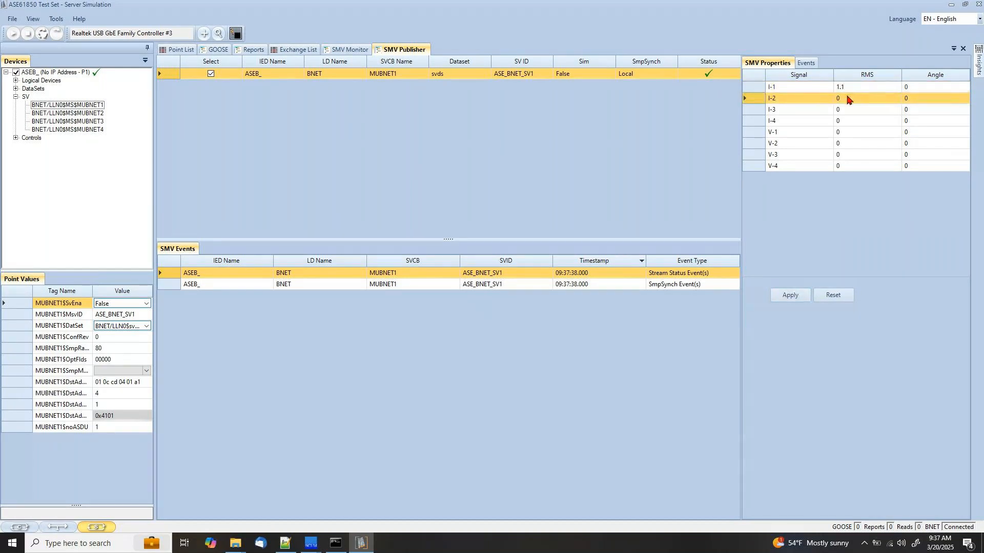
left_click(849, 98)
key("BackSpace")
type("1.2")
key("Return")
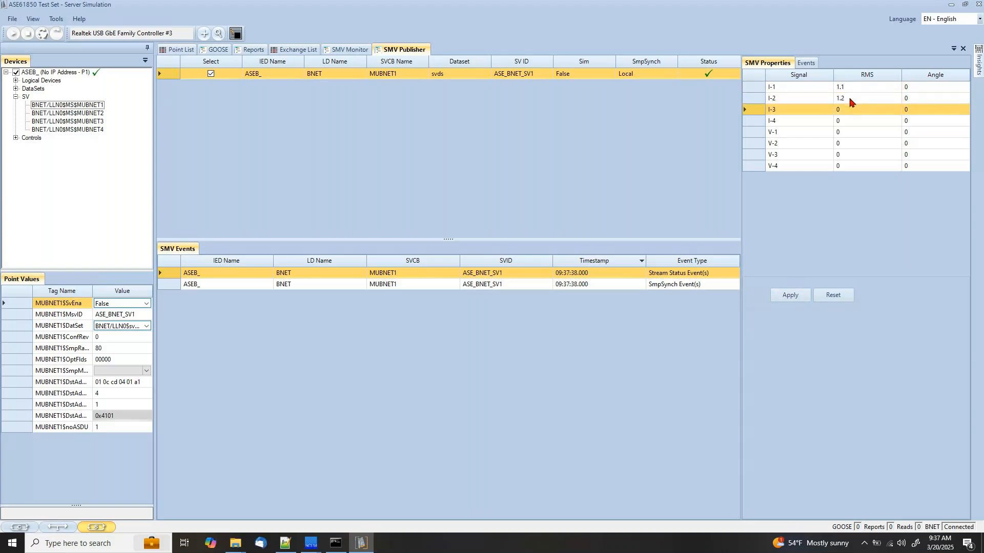
left_click(847, 109)
type("1.3")
key("Return")
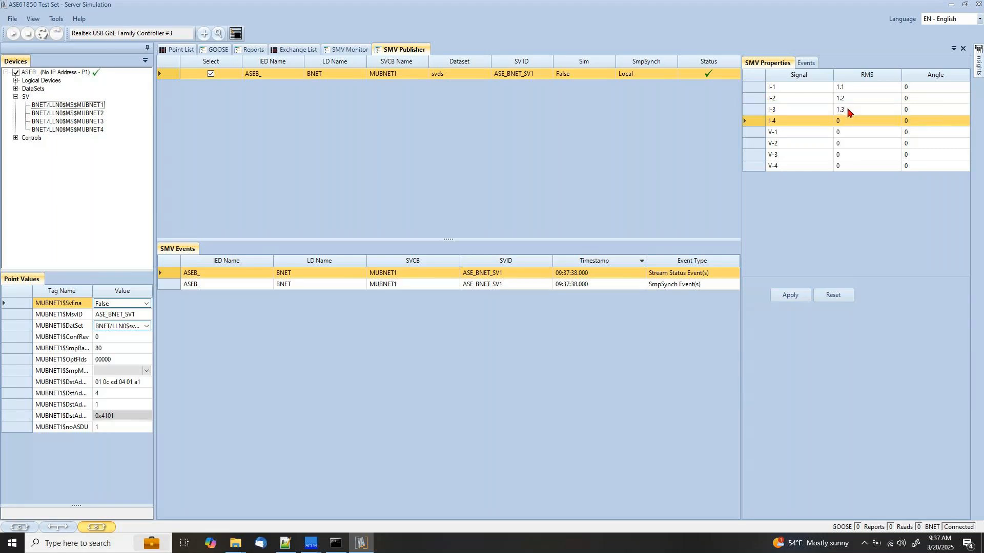
Step: Set the angle of I-2 to 120 and of I-3 to 240, and apply the RMS and angle values to the published stream
left_click(917, 97)
type("120")
key("Return")
left_click(920, 110)
type("240")
key("Return")
left_click(785, 295)
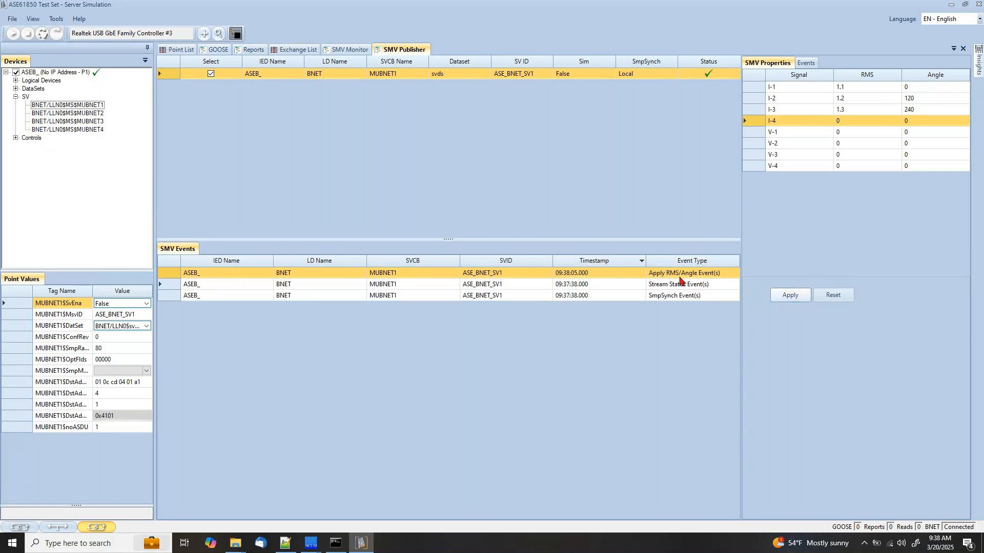
Step: Start monitoring the MUBNET1 stream in the SMV Monitor and compare its RMS values and angles with those in the SMV Publisher
left_click(351, 50)
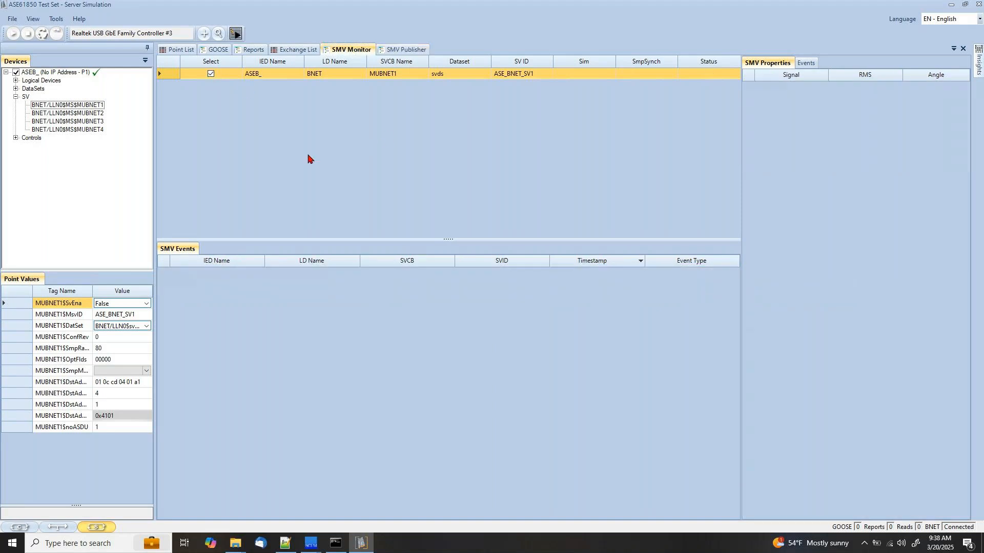
left_click(236, 33)
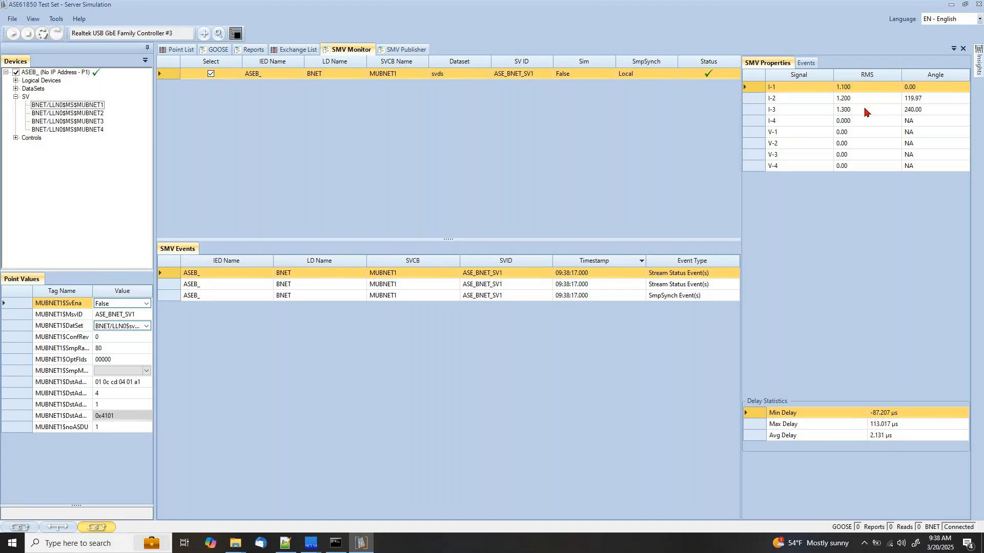
left_click(407, 50)
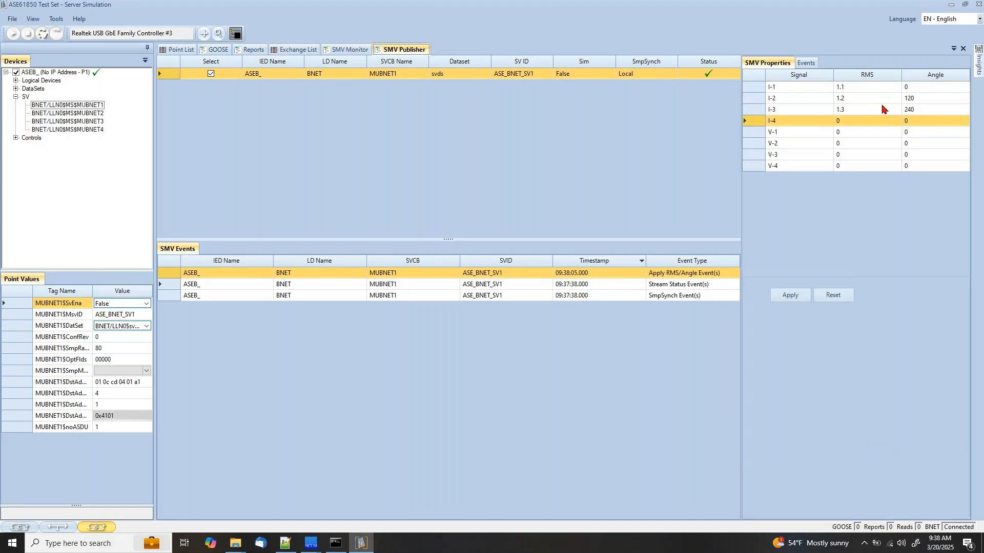
Step: Set the published RMS value of I-3 to 1.4 and apply it to the MUBNET1 stream
left_click(854, 110)
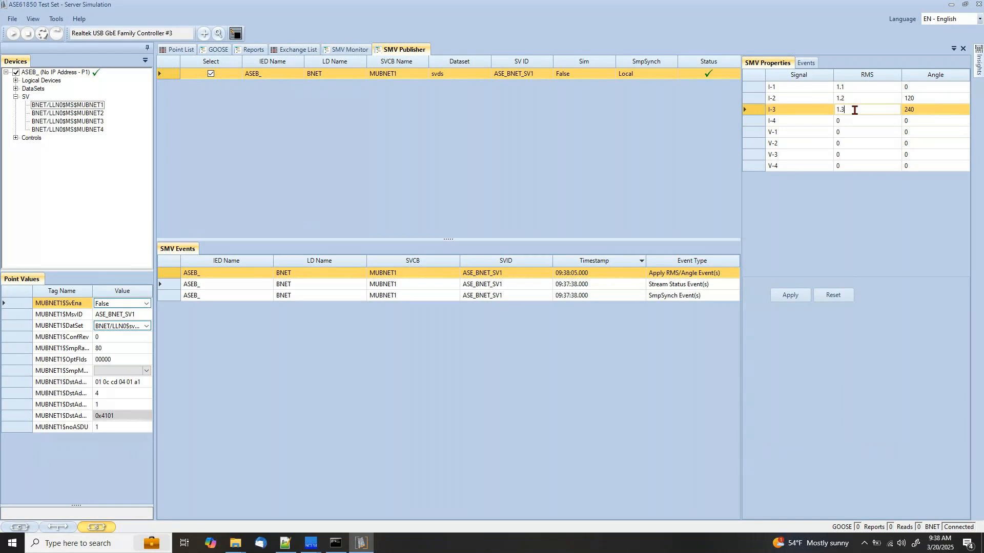
key("BackSpace")
left_click(793, 295)
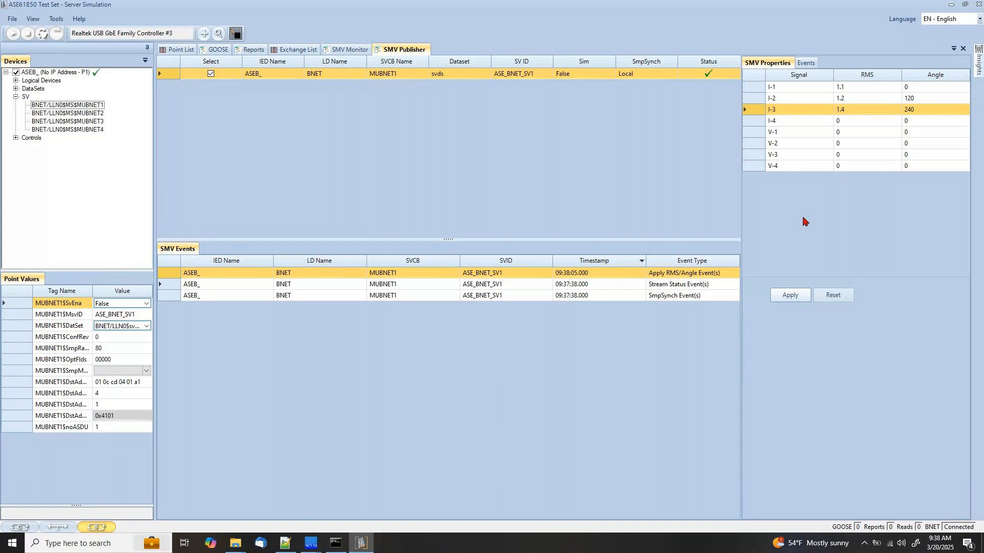
Step: Inspect the latest RMS threshold crossing event for MUBNET1 in the SMV Monitor, then review the stream's signal values and delay statistics
left_click(349, 49)
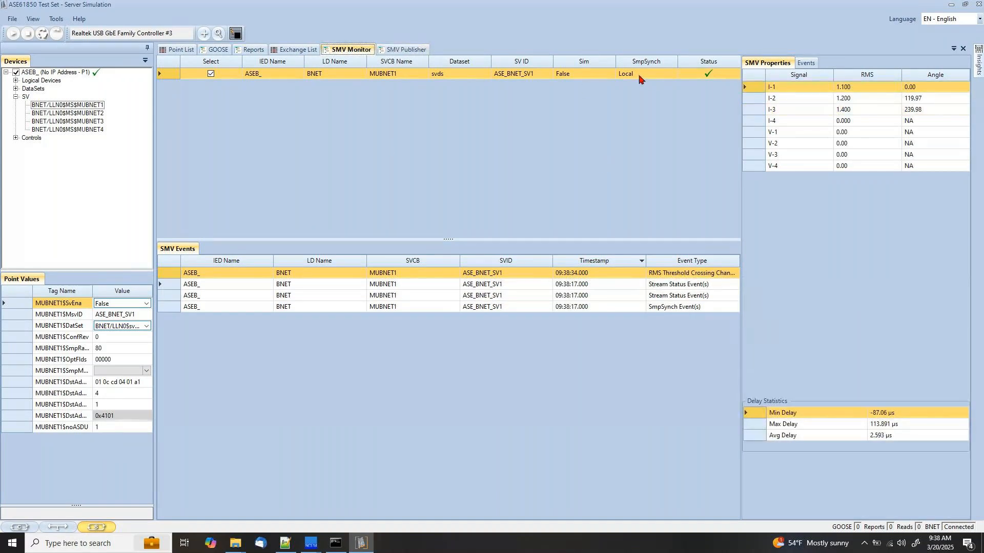
double_click(679, 276)
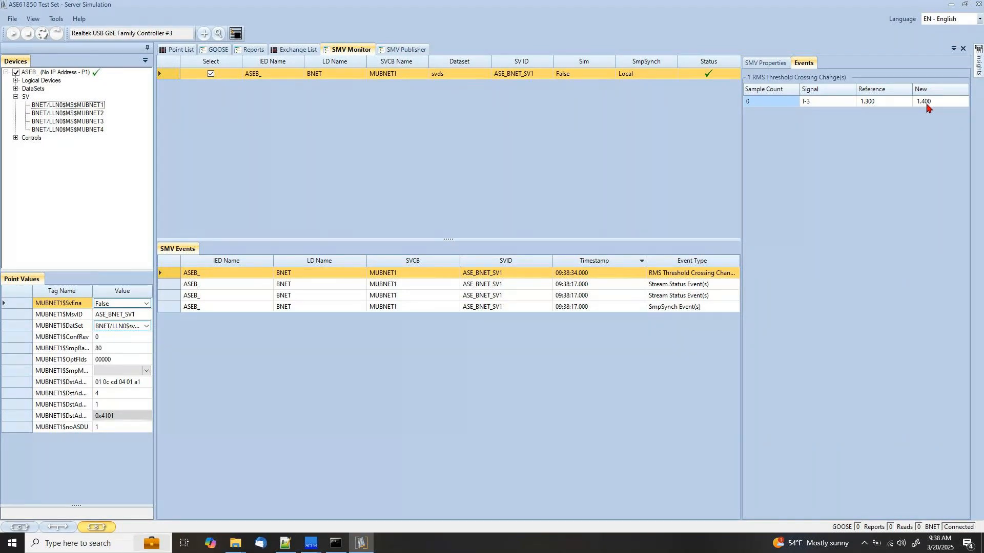
left_click(771, 65)
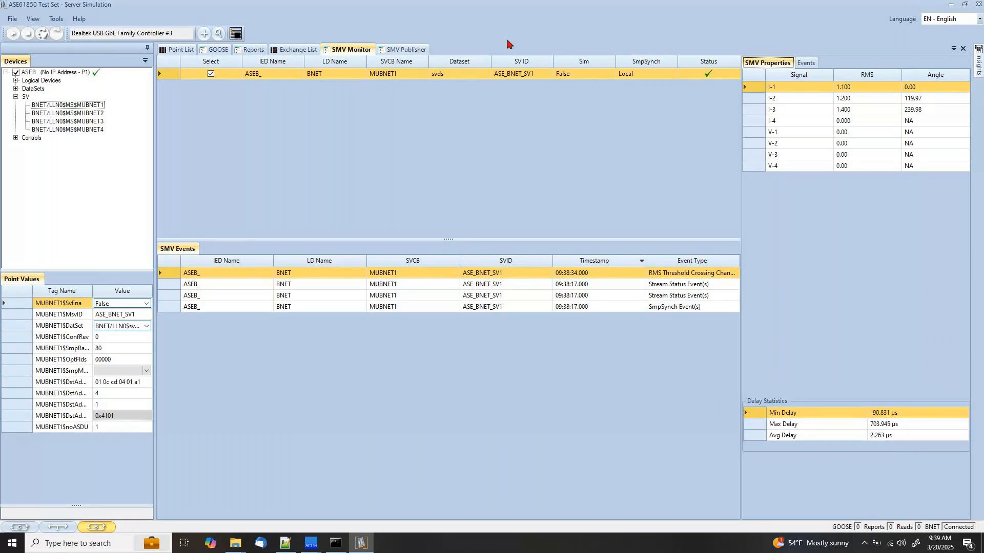
Step: Switch to PowerPoint and present the "BNET with SV delay / advancing options" slide from the current slide
mouse_move(571, 6)
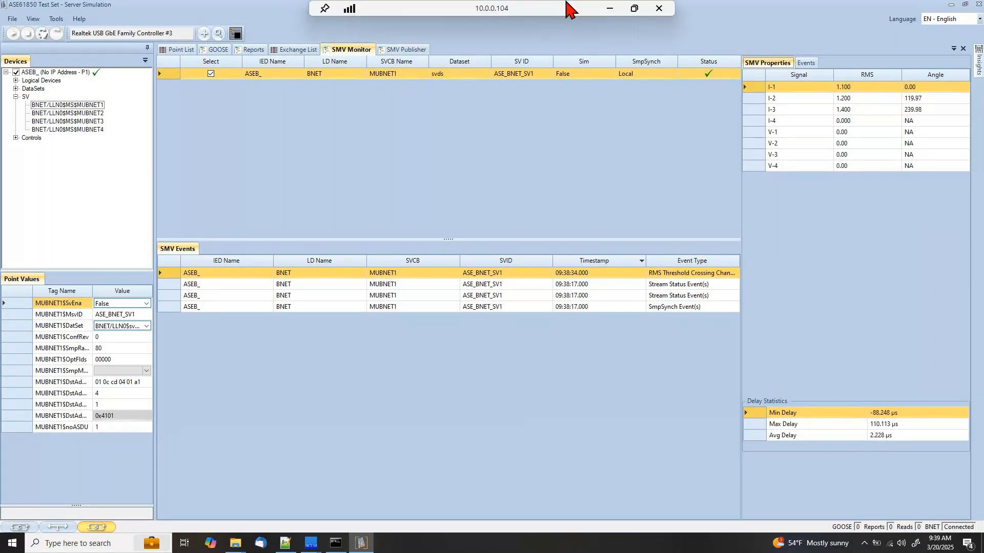
left_click(608, 8)
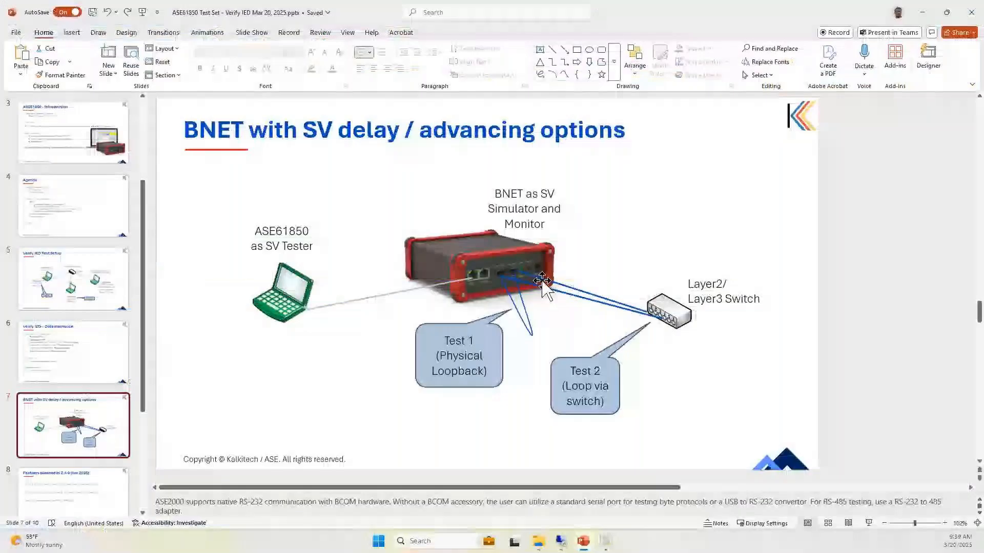
left_click(869, 523)
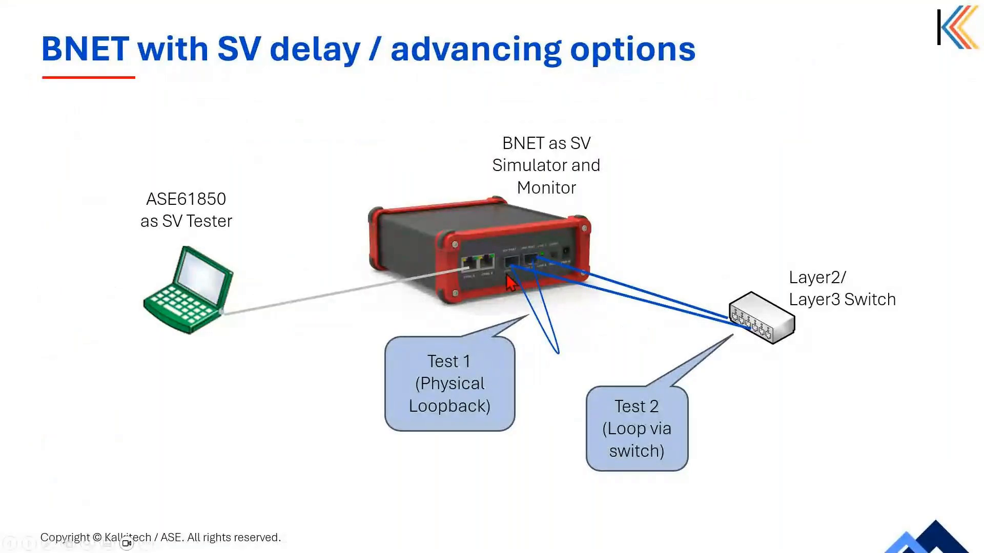
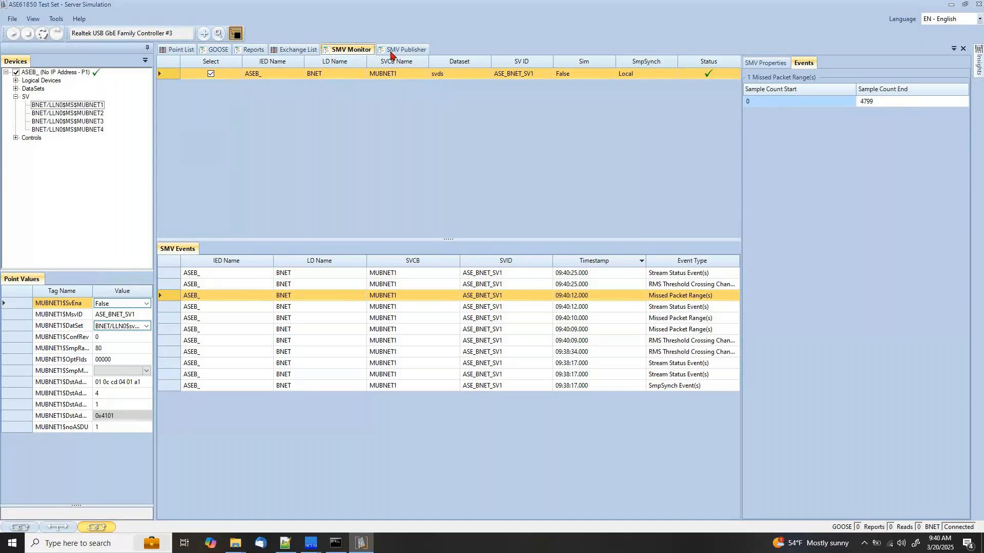
Step: Stop publishing the MUBNET1 stream in the SMV Publisher and start it again
left_click(394, 50)
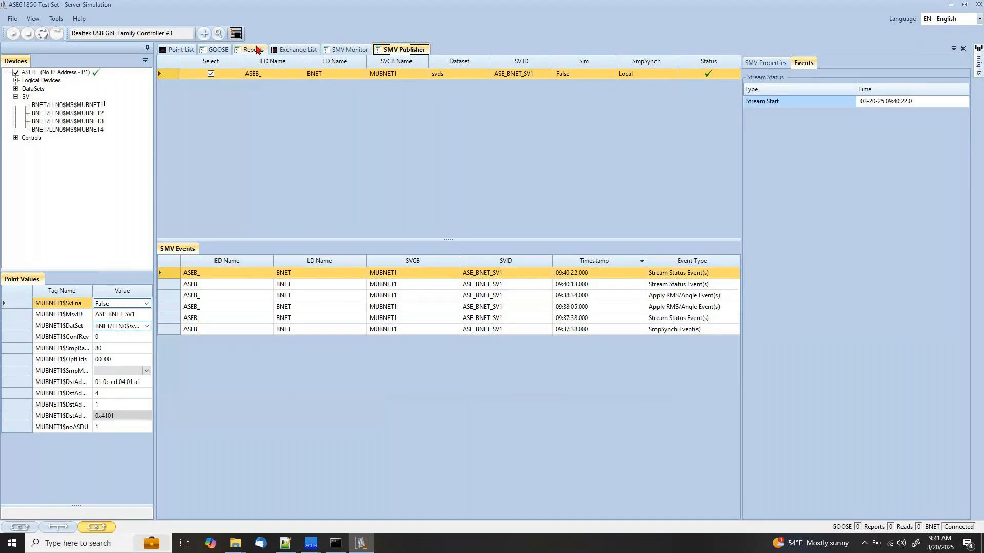
left_click(241, 37)
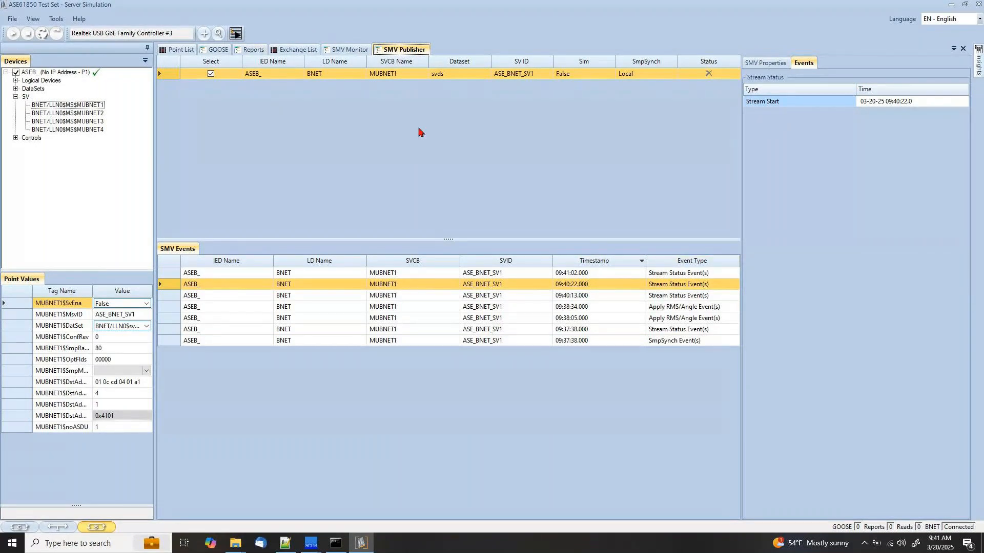
left_click(419, 144)
left_click(235, 34)
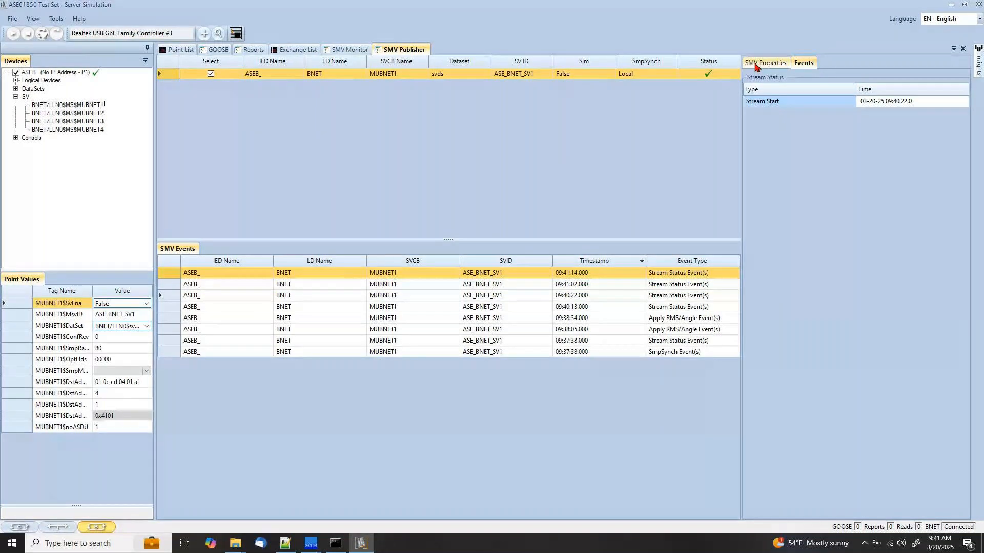
Step: Check the signal RMS values, angles and delay statistics of the MUBNET1 stream in the SMV Monitor
left_click(755, 64)
left_click(349, 50)
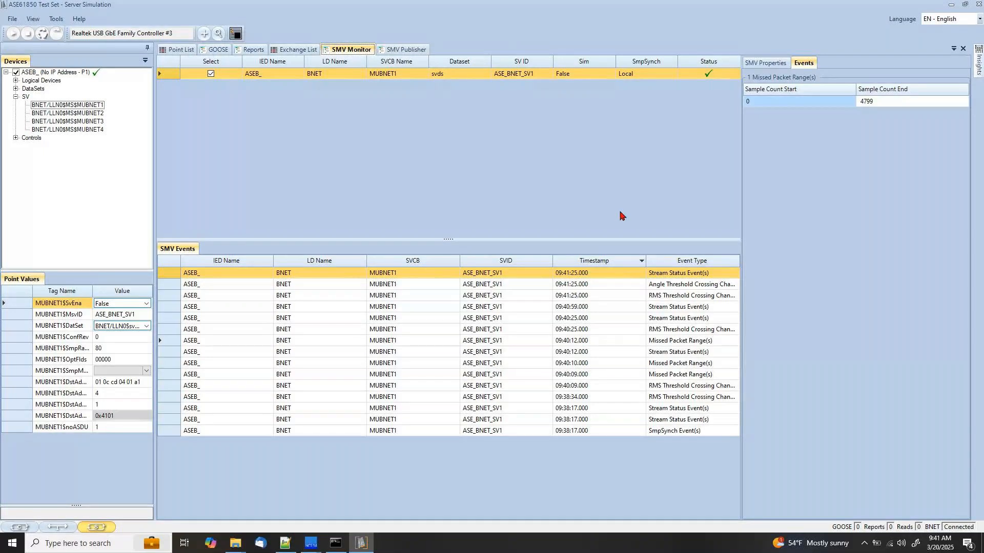
left_click(764, 64)
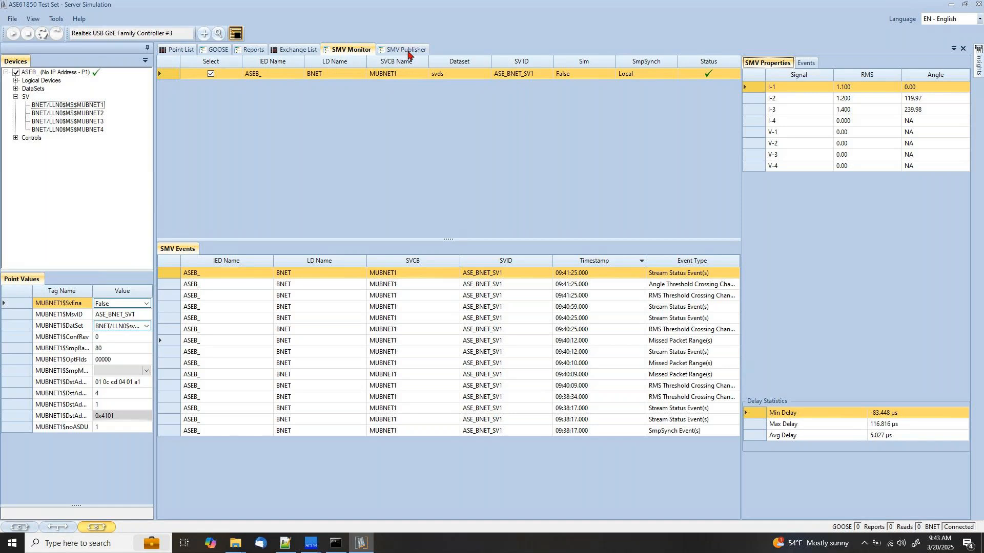
Step: Stop publishing the MUBNET1 stream and open the test set's properties at the SMV Publisher settings
left_click(403, 50)
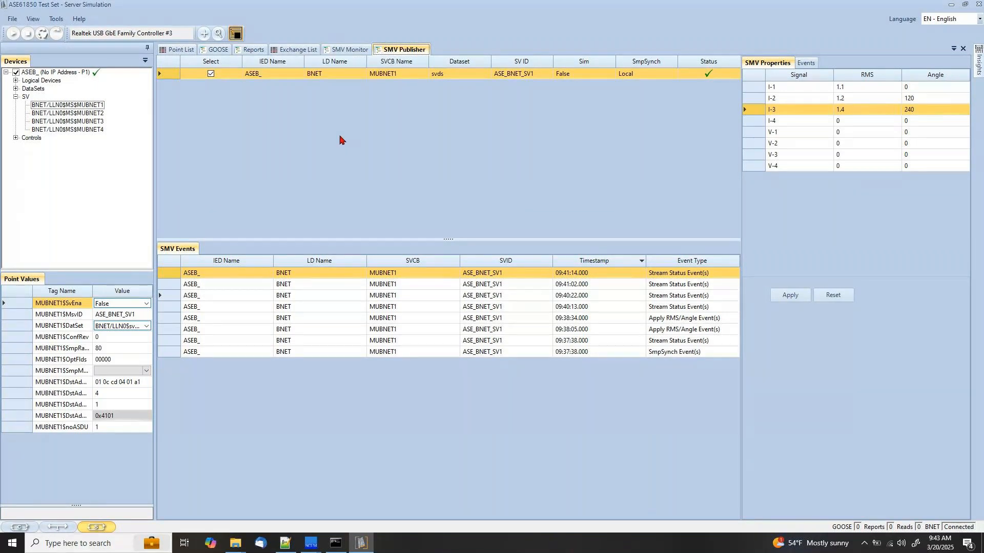
left_click(79, 18)
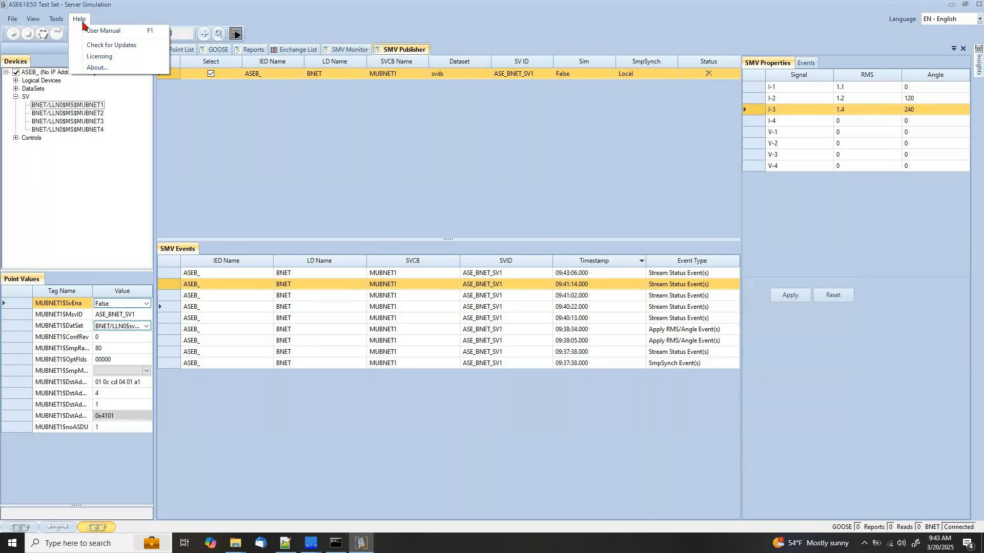
left_click(79, 19)
left_click(57, 19)
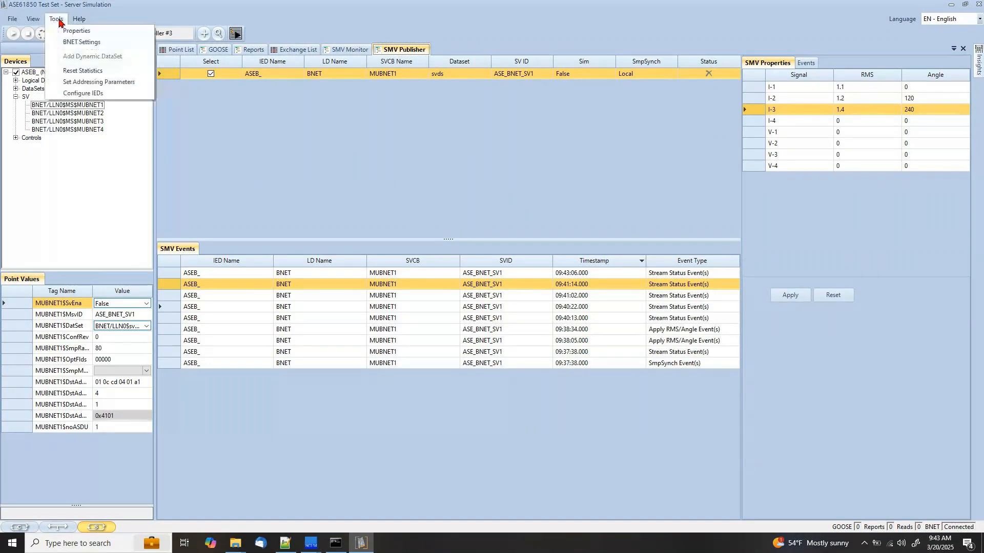
left_click(75, 32)
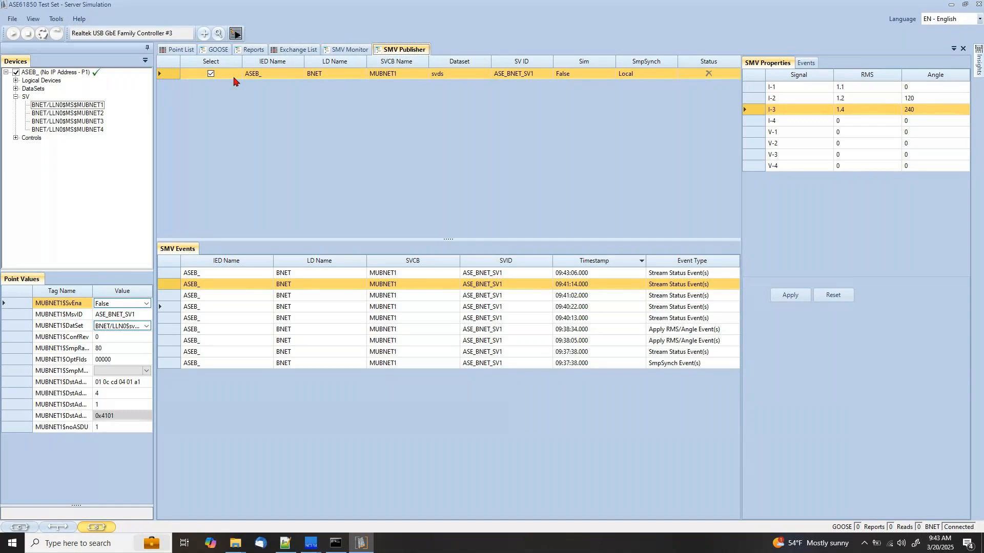
left_click(403, 232)
left_click_drag(581, 217, 569, 300)
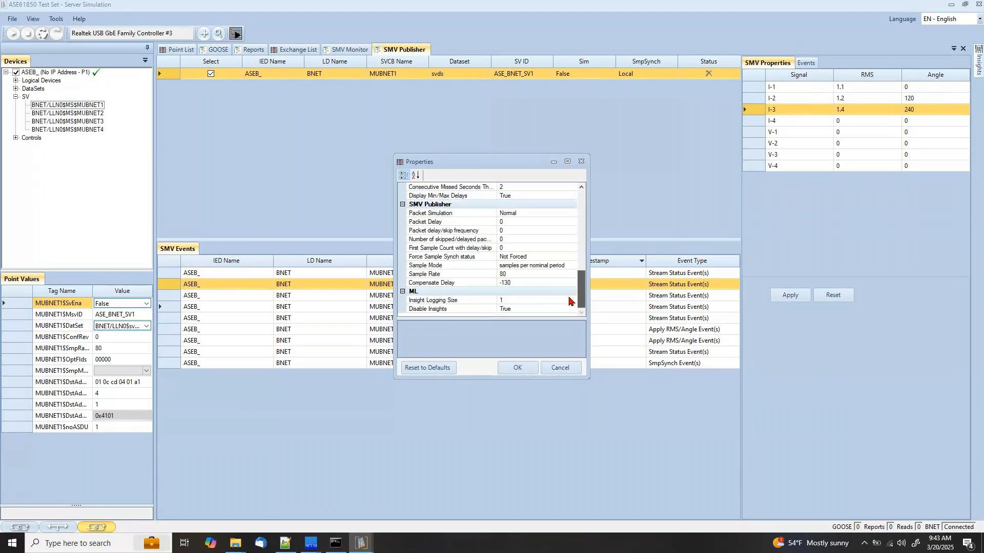
Step: Set the SMV Publisher's Compensate Delay to -100 and accept the properties
left_click(450, 282)
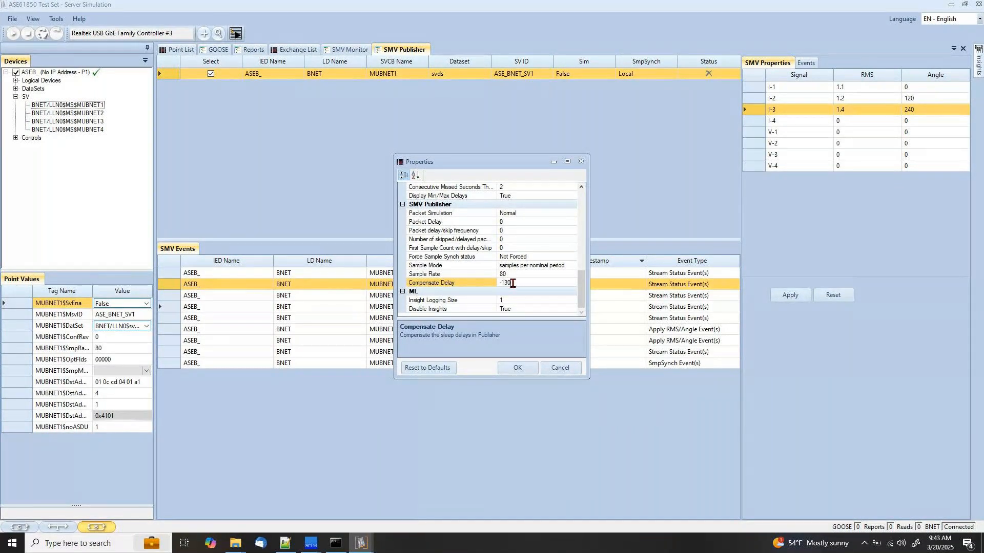
left_click(443, 291)
left_click(446, 285)
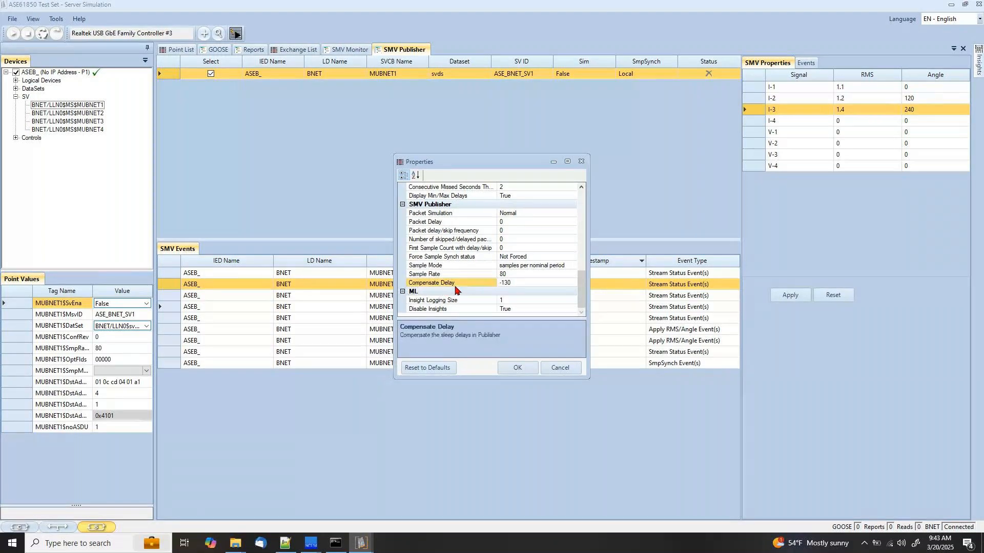
left_click(505, 286)
left_click(515, 285)
double_click(515, 285)
left_click_drag(520, 282, 495, 284)
left_click(516, 283)
double_click(513, 281)
left_click(509, 282)
left_click_drag(505, 283, 508, 283)
left_click(474, 285)
left_click(516, 283)
left_click_drag(513, 284, 503, 284)
left_click(512, 282)
left_click_drag(511, 283, 504, 282)
type("00")
left_click(519, 369)
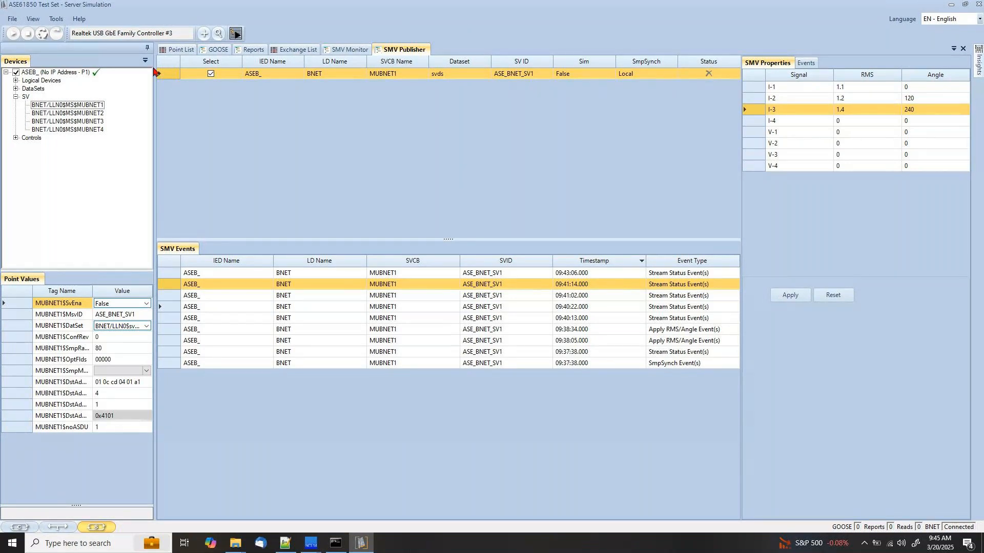
Step: Restart publishing and monitoring of the MUBNET1 stream and check its delay statistics
left_click(237, 34)
left_click(342, 50)
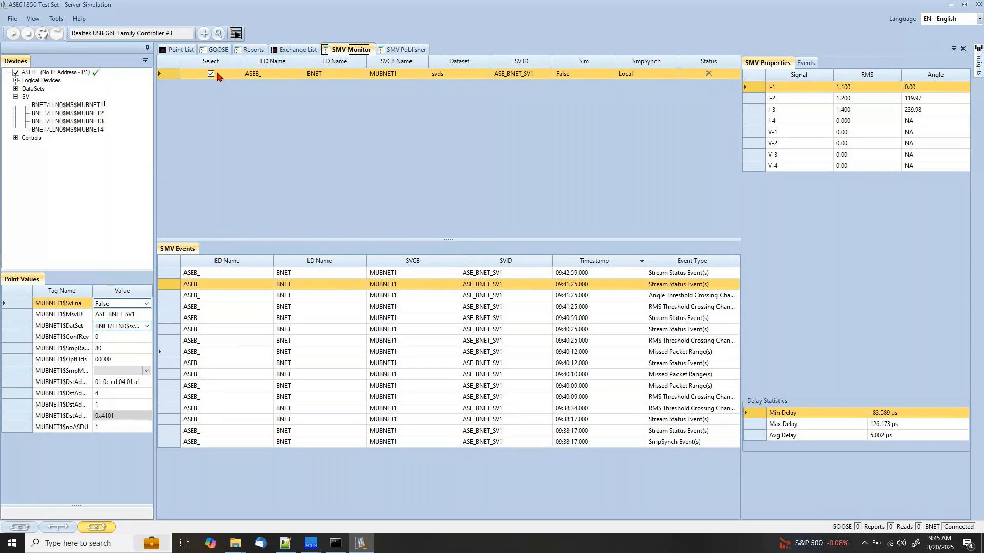
left_click(236, 34)
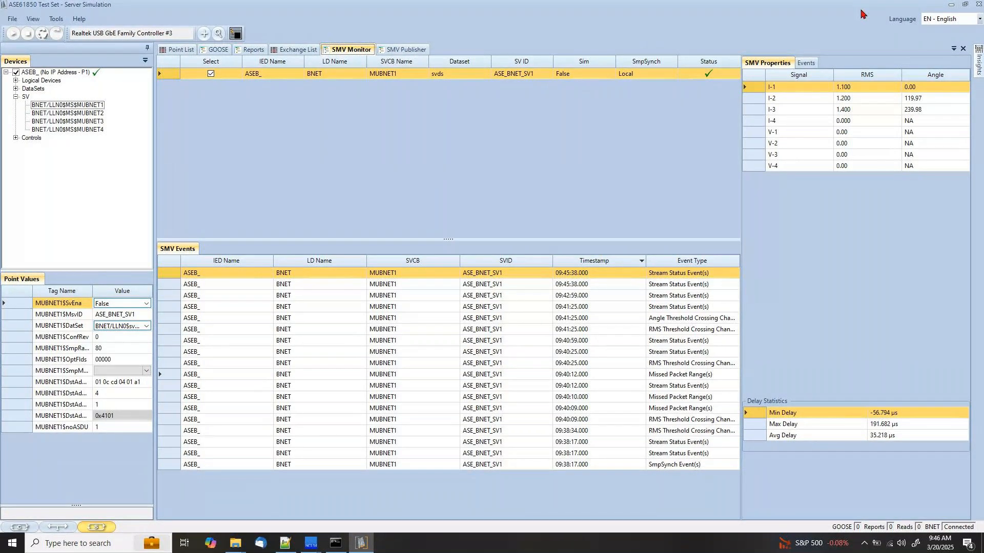
Step: Switch to PowerPoint and present the "Features planned in 2.4.0 (Jun 2025)" slide
left_click(606, 18)
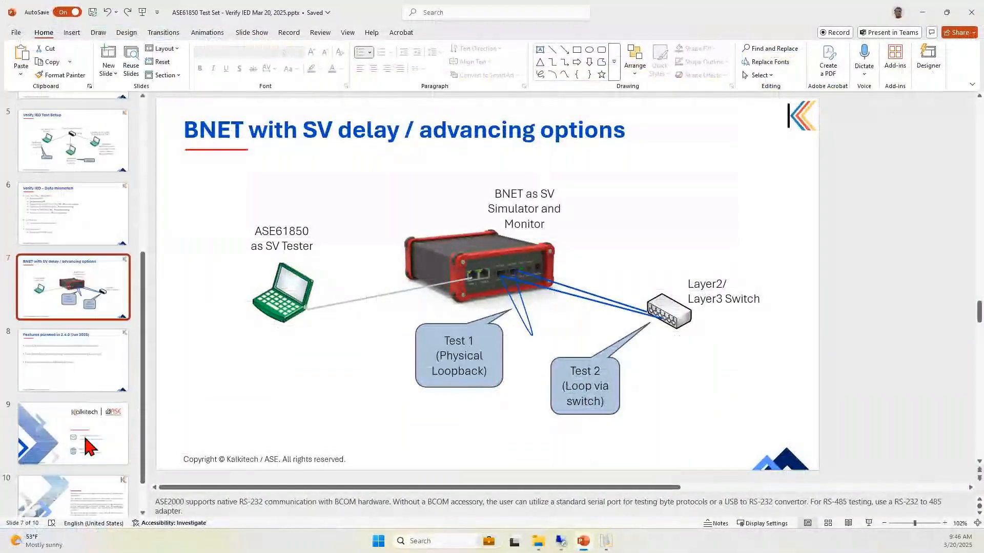
left_click(79, 362)
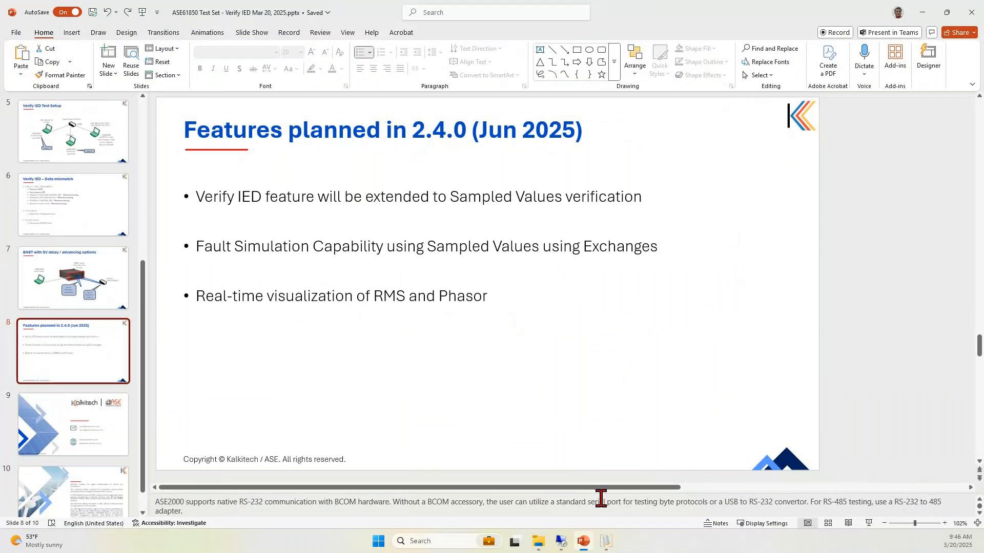
left_click(867, 523)
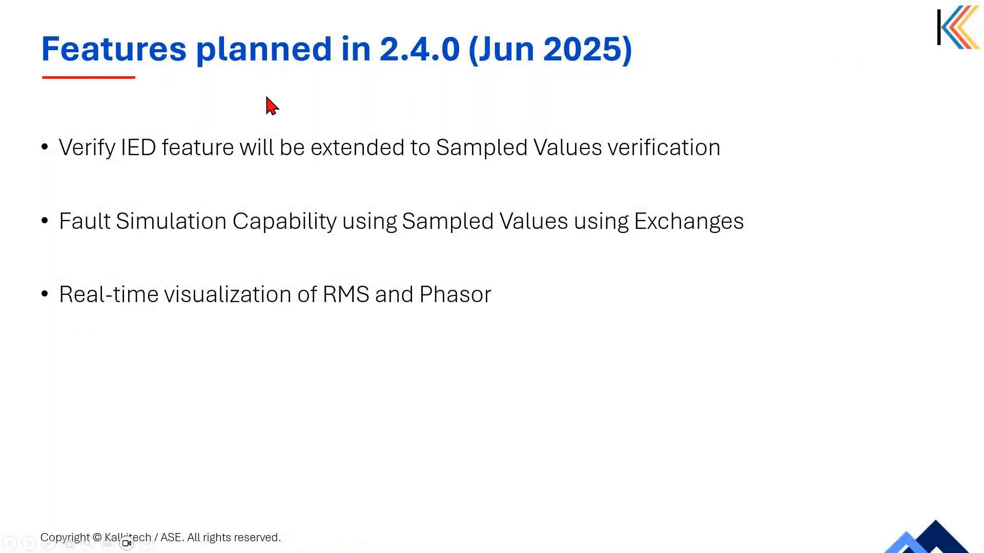